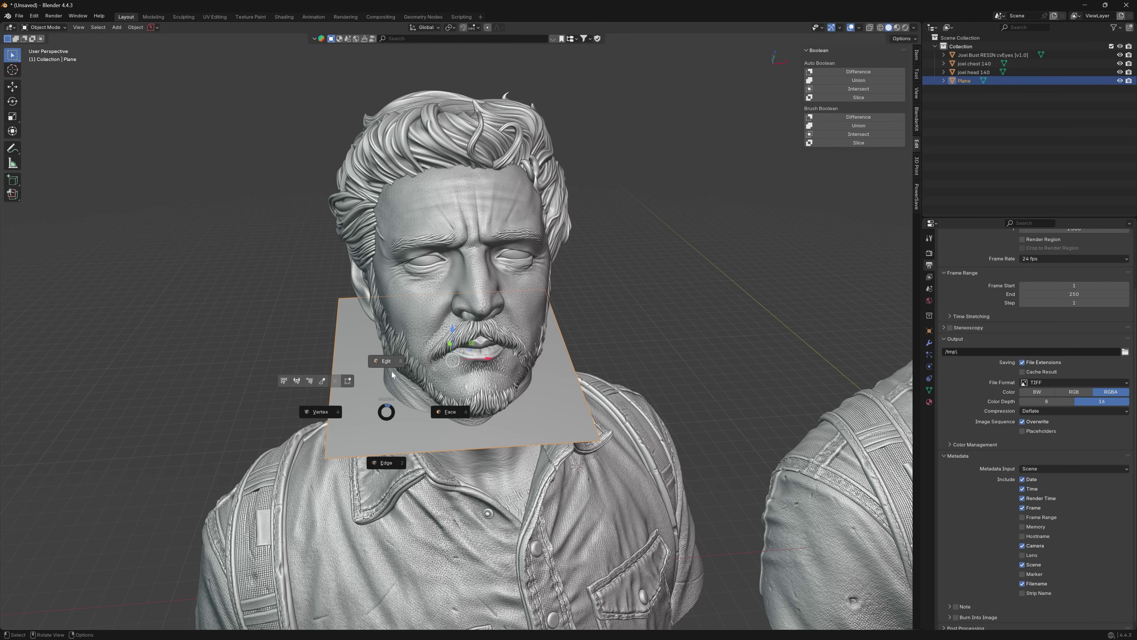
Step: Switch the cutting plane into Edit Mode to begin splitting the bust
click(386, 361)
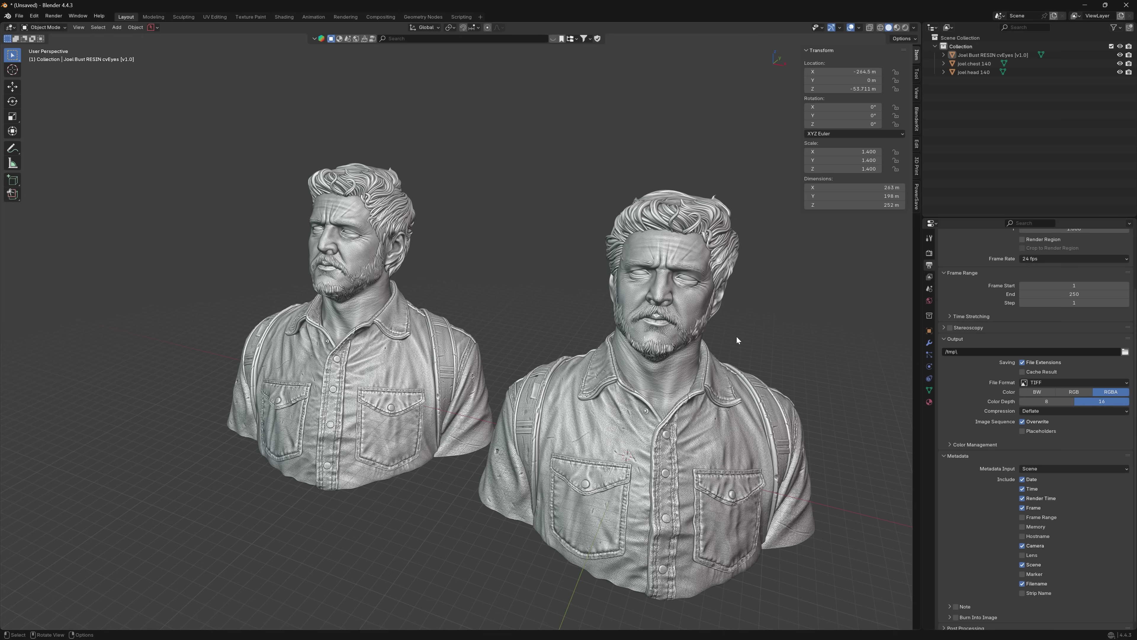
Step: Select the joel head 140 piece and orbit in to a close side profile of the head
scroll(738, 339, up, 2)
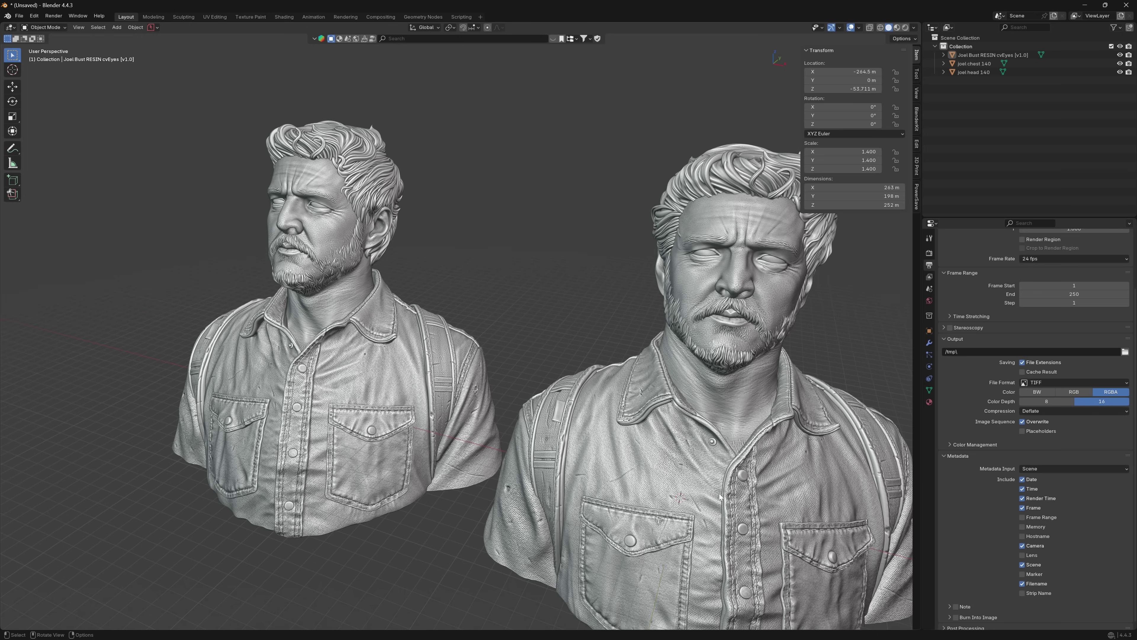
click(711, 502)
middle_drag(577, 303, 741, 314)
click(617, 188)
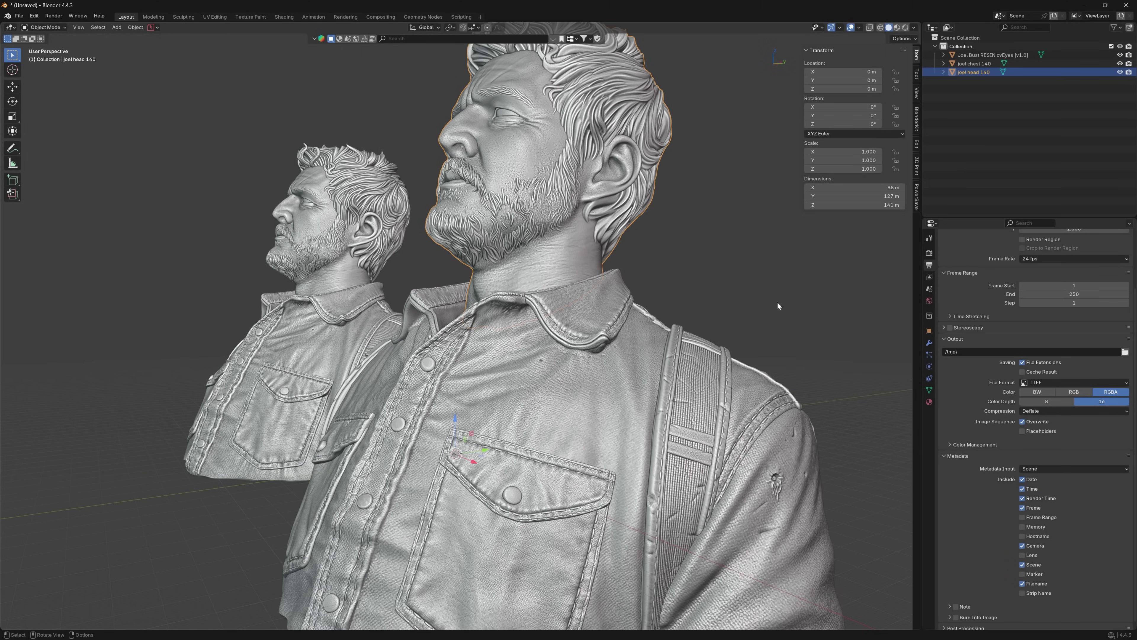
scroll(797, 321, down, 3)
middle_drag(713, 300, 805, 311)
scroll(749, 424, up, 2)
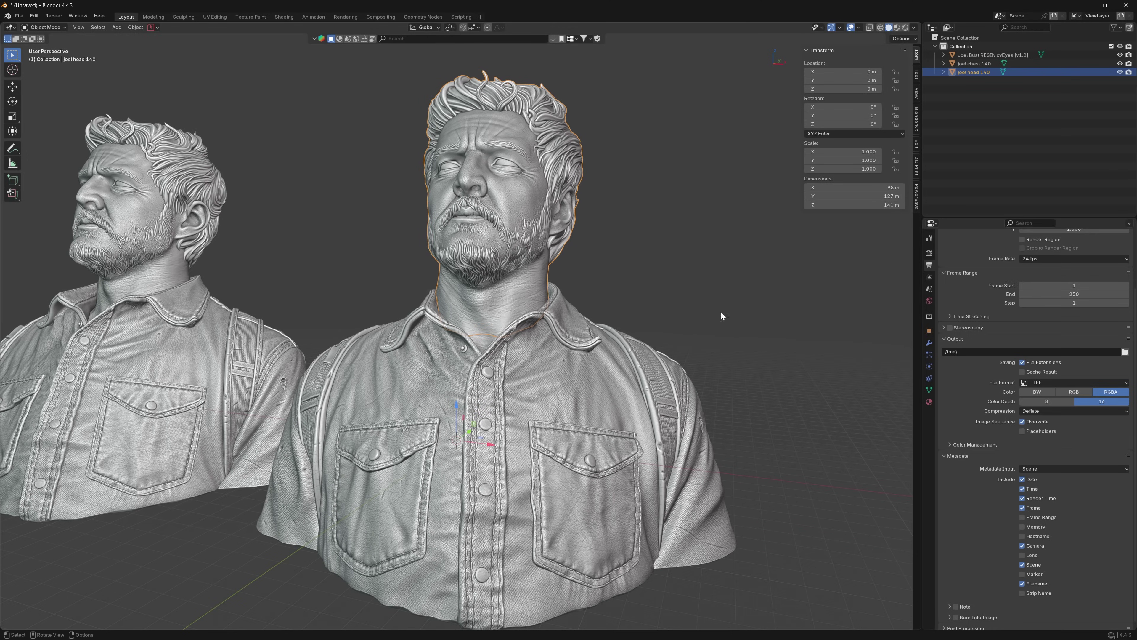
middle_drag(801, 359, 665, 453)
scroll(656, 400, up, 5)
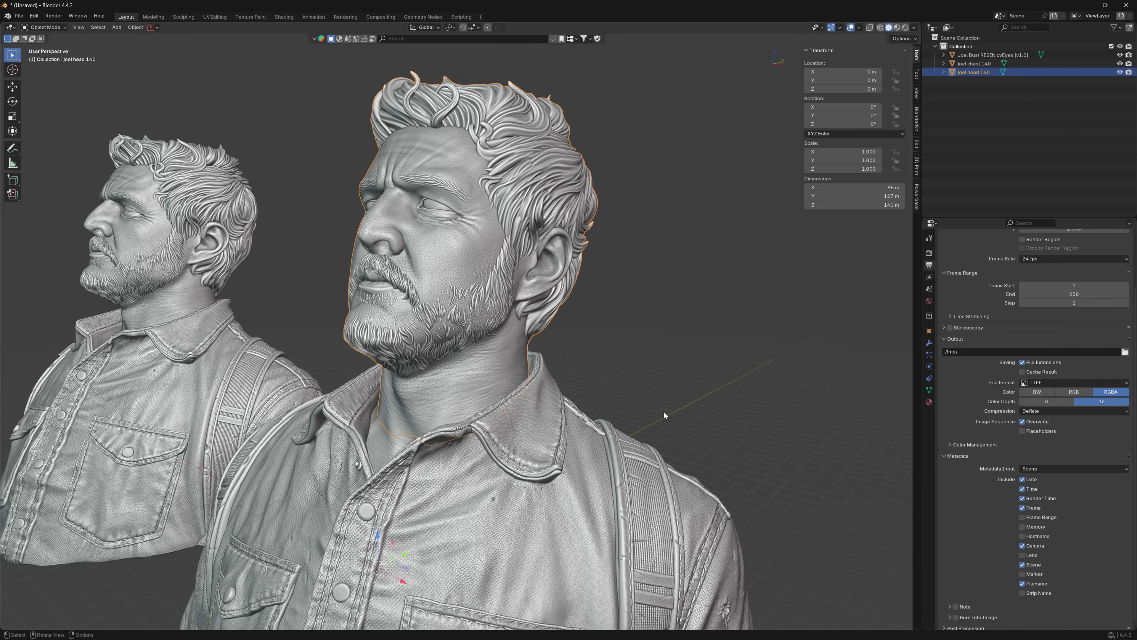
middle_drag(664, 411, 597, 319)
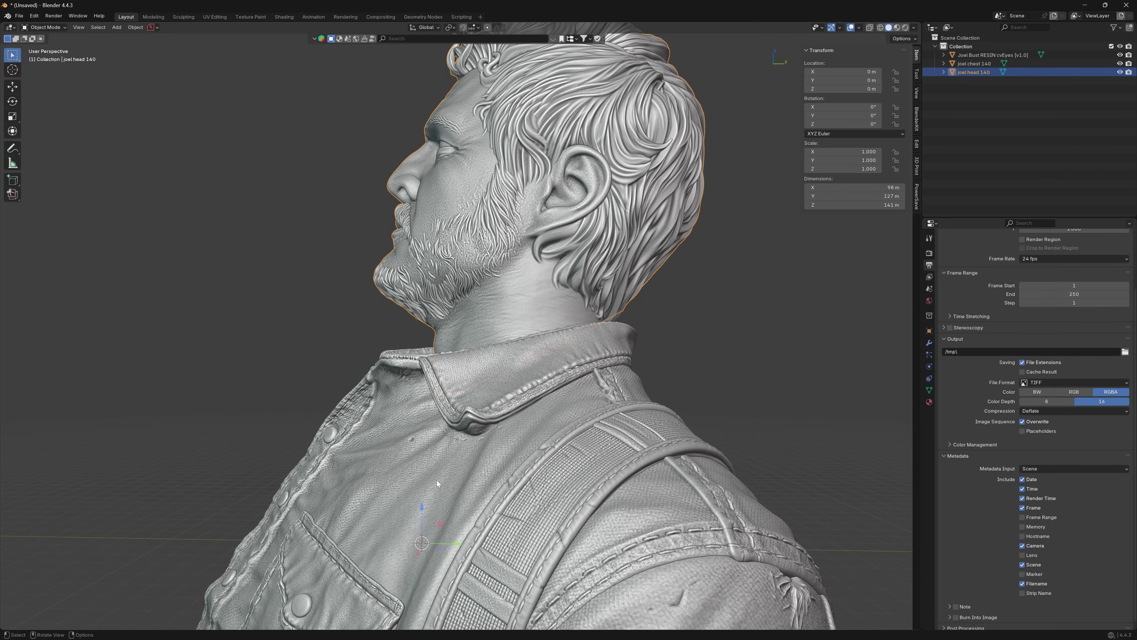
Step: Raise joel head 140 to Z 23.029 m and orbit around to inspect the neck cut
drag(421, 510, 476, 281)
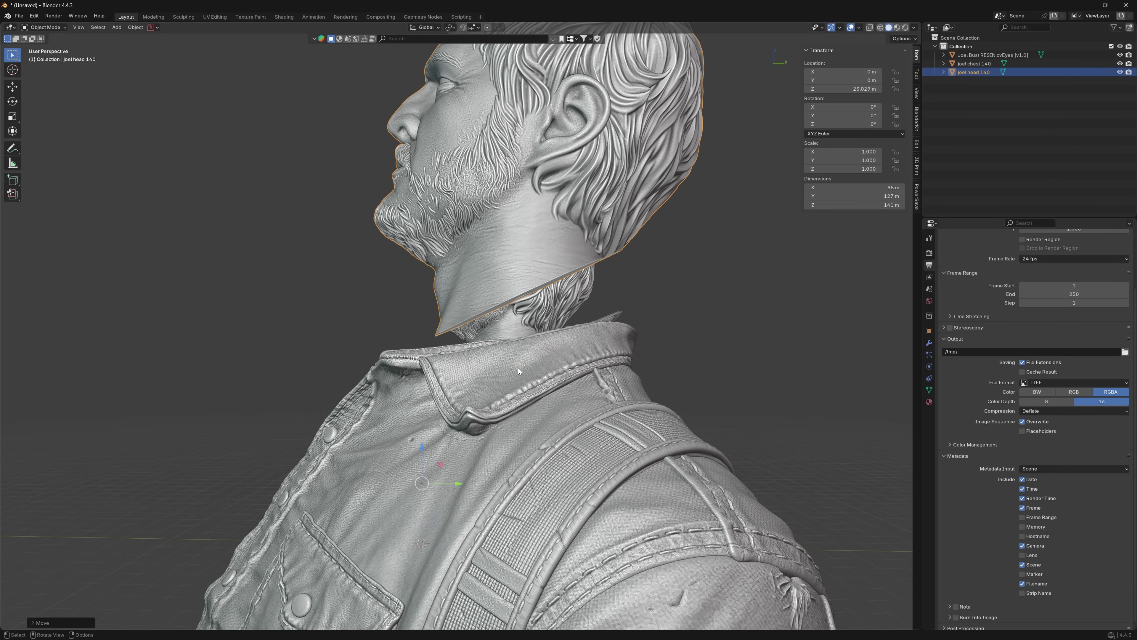
middle_drag(519, 370, 470, 385)
scroll(503, 374, up, 4)
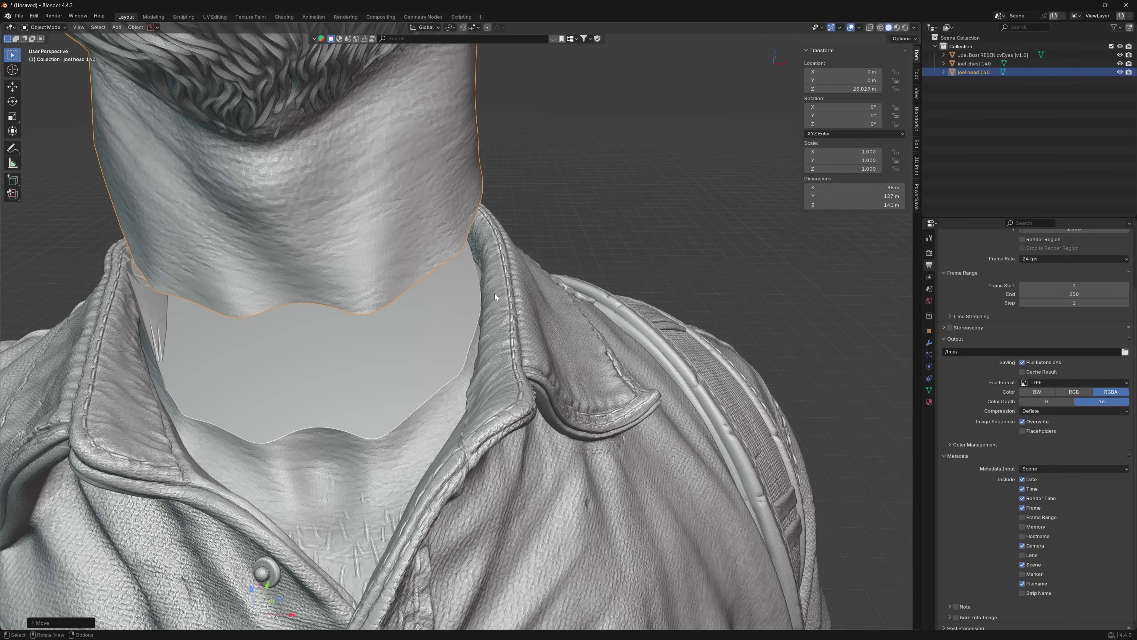
middle_drag(494, 303, 479, 302)
middle_drag(305, 458, 381, 403)
scroll(345, 436, down, 5)
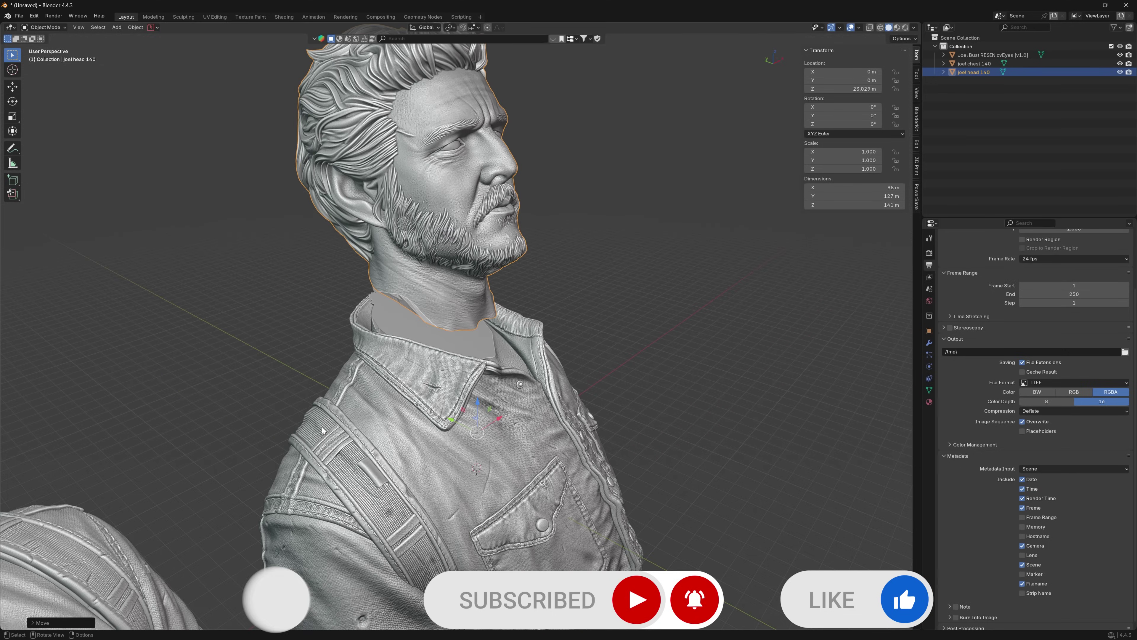
middle_drag(345, 436, 658, 406)
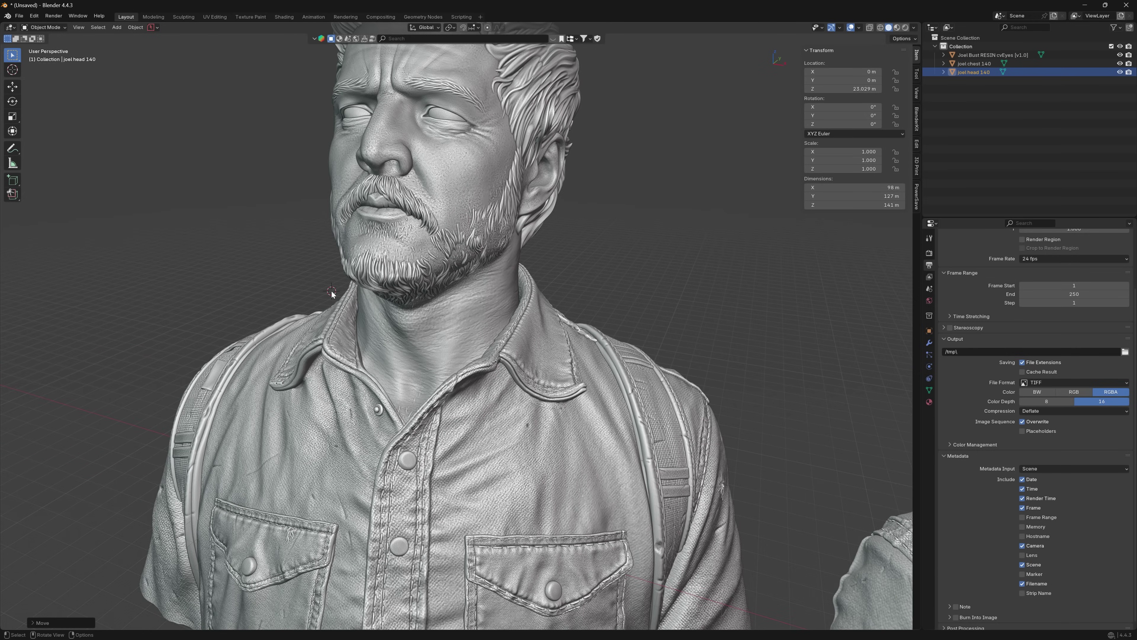
Step: Add a new Plane mesh and shift it along X toward the chin
key(shift+a)
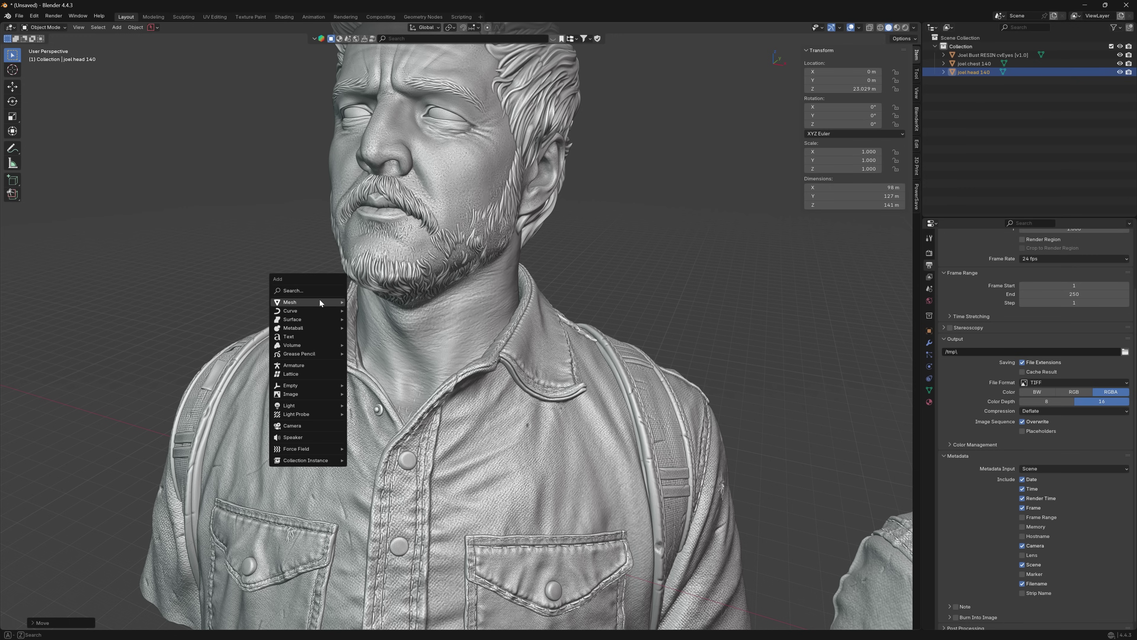
mouse_move(320, 300)
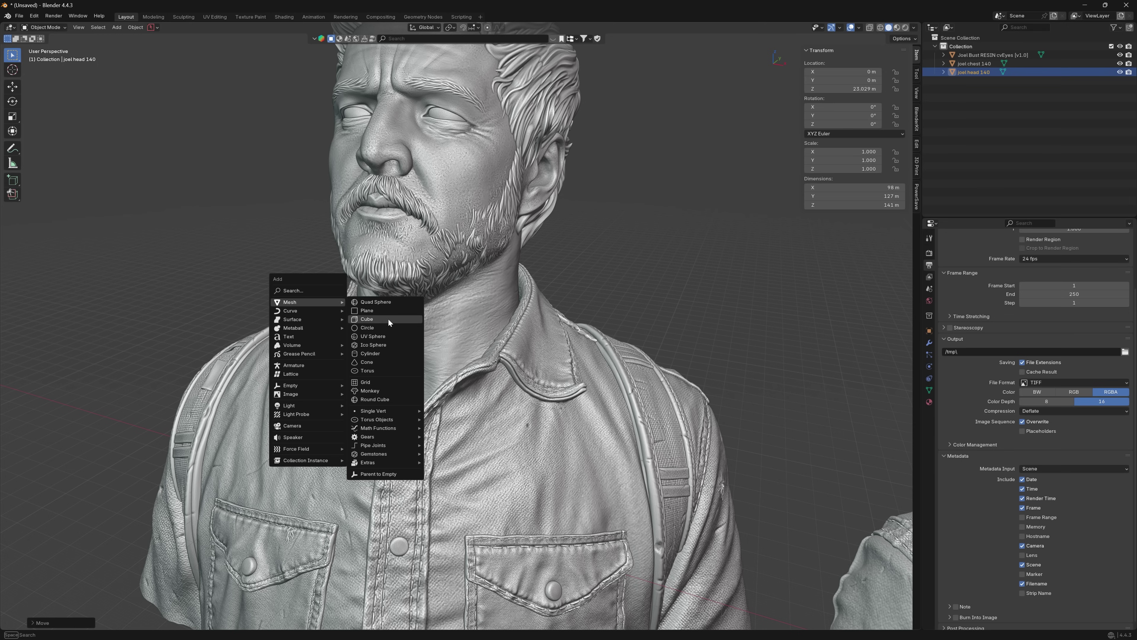
click(374, 311)
drag(362, 298, 433, 310)
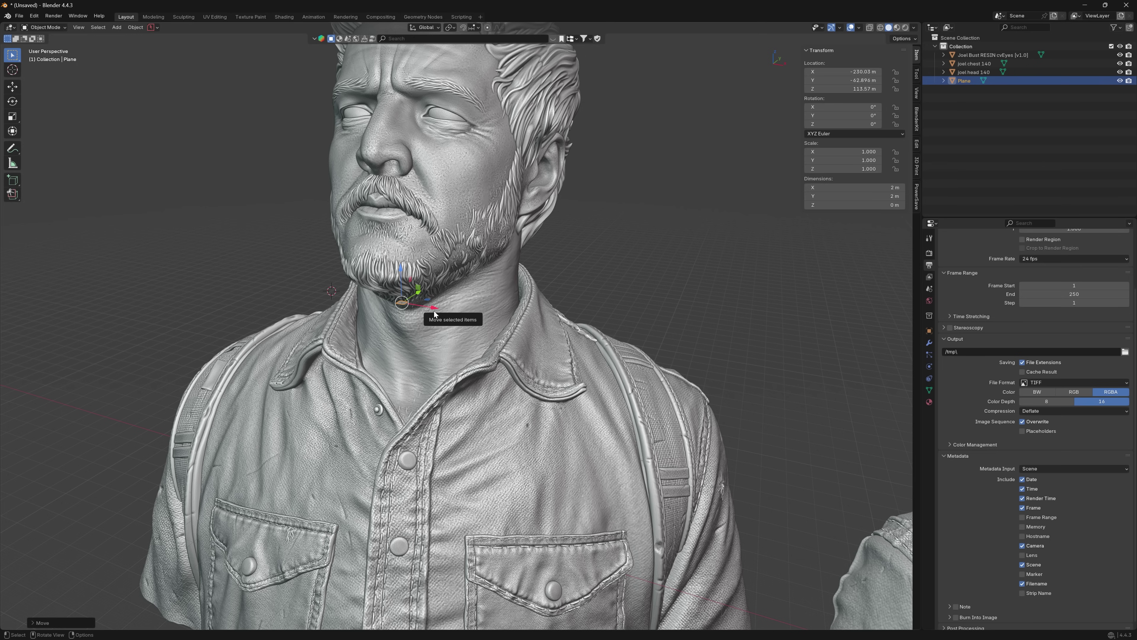
Step: Scale the new plane up to about 57 m across and slide it along Y
key(s)
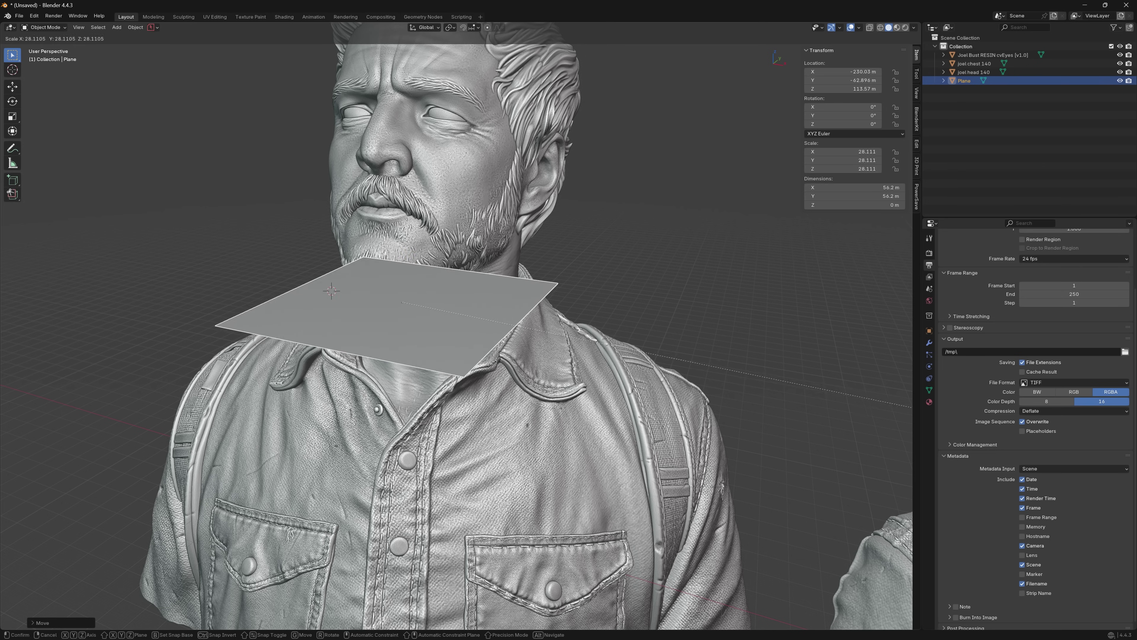
click(422, 343)
middle_drag(422, 343, 464, 282)
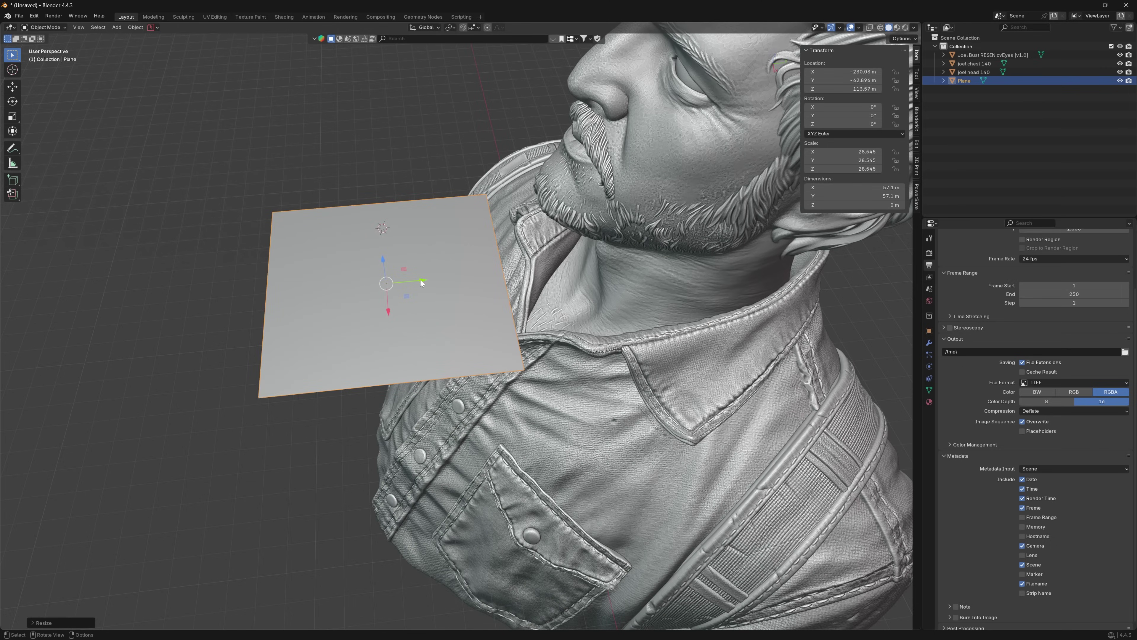
drag(423, 282, 459, 280)
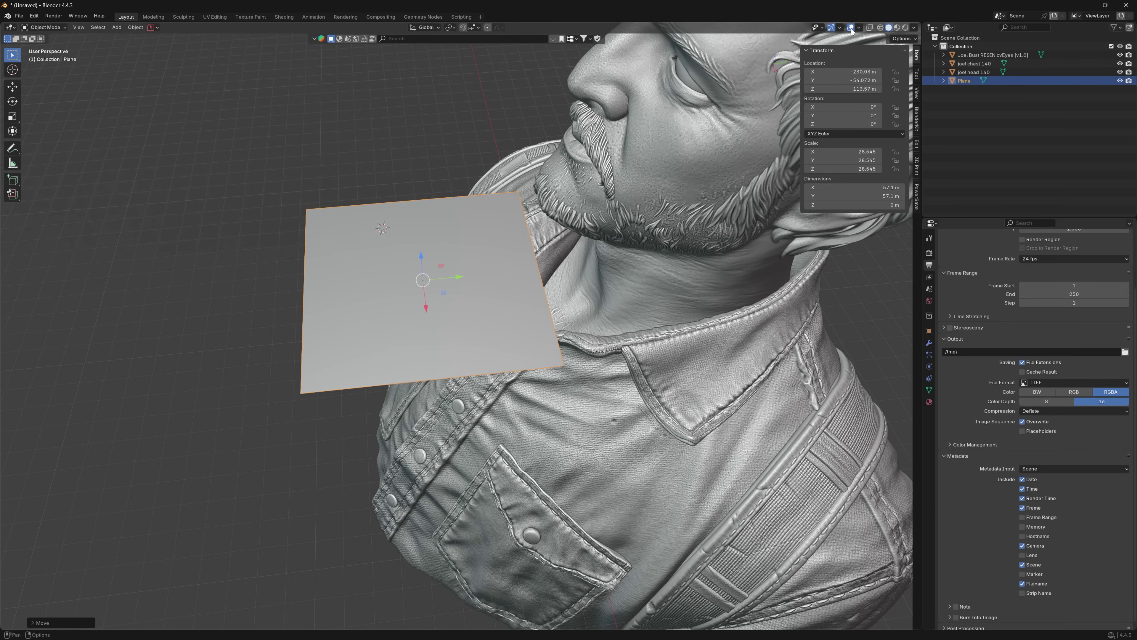
click(840, 28)
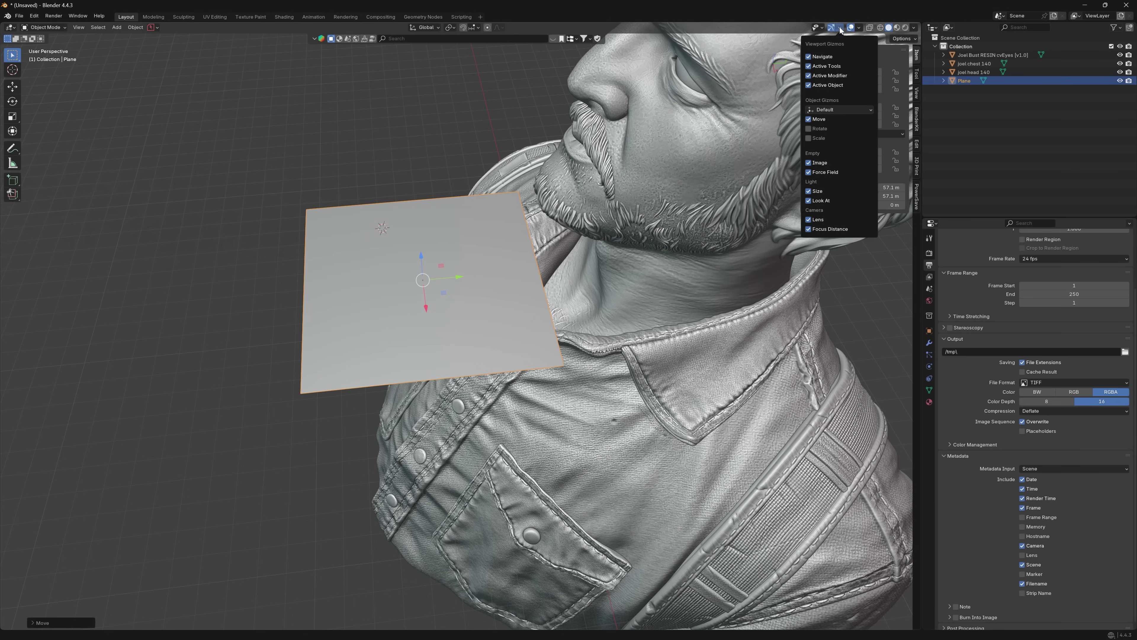
click(806, 119)
click(807, 119)
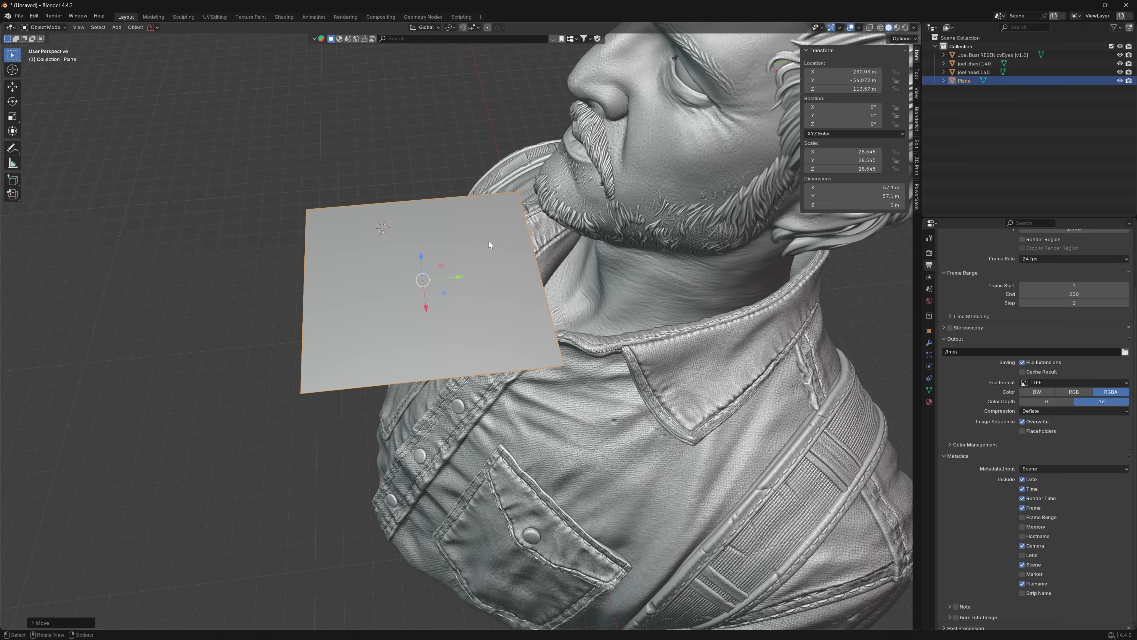
click(256, 125)
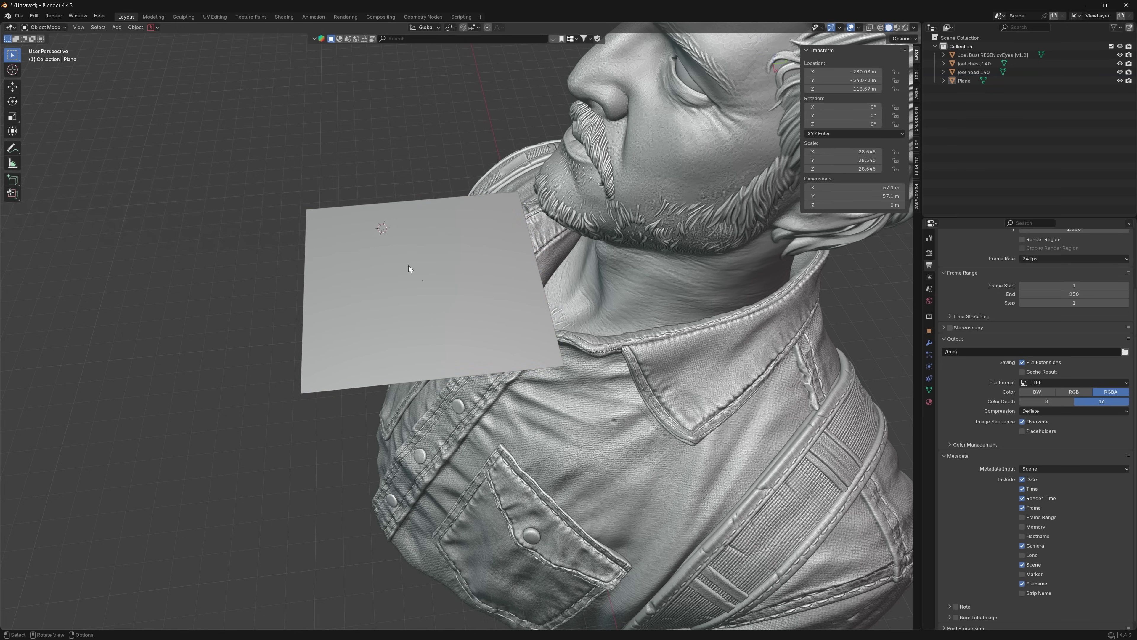
click(453, 273)
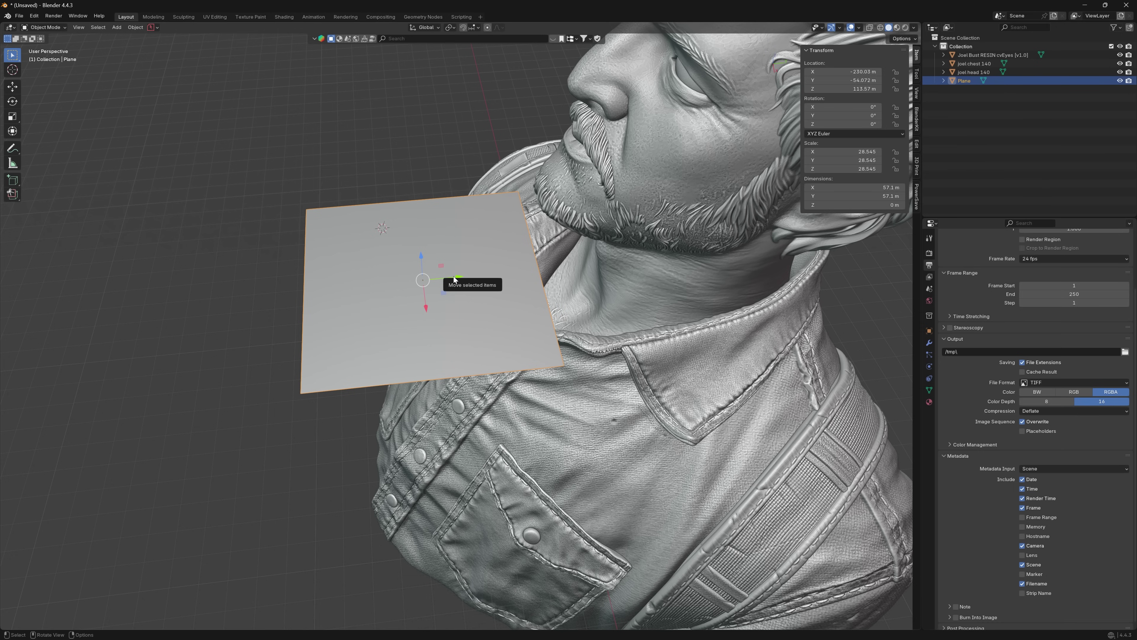
drag(454, 279, 427, 274)
Step: Move the plane down to the neck at Z 53.214 m and centre it in top view
key(z)
right_click(427, 274)
mouse_move(459, 288)
middle_down()
mouse_move(505, 270)
mouse_move(448, 284)
middle_up()
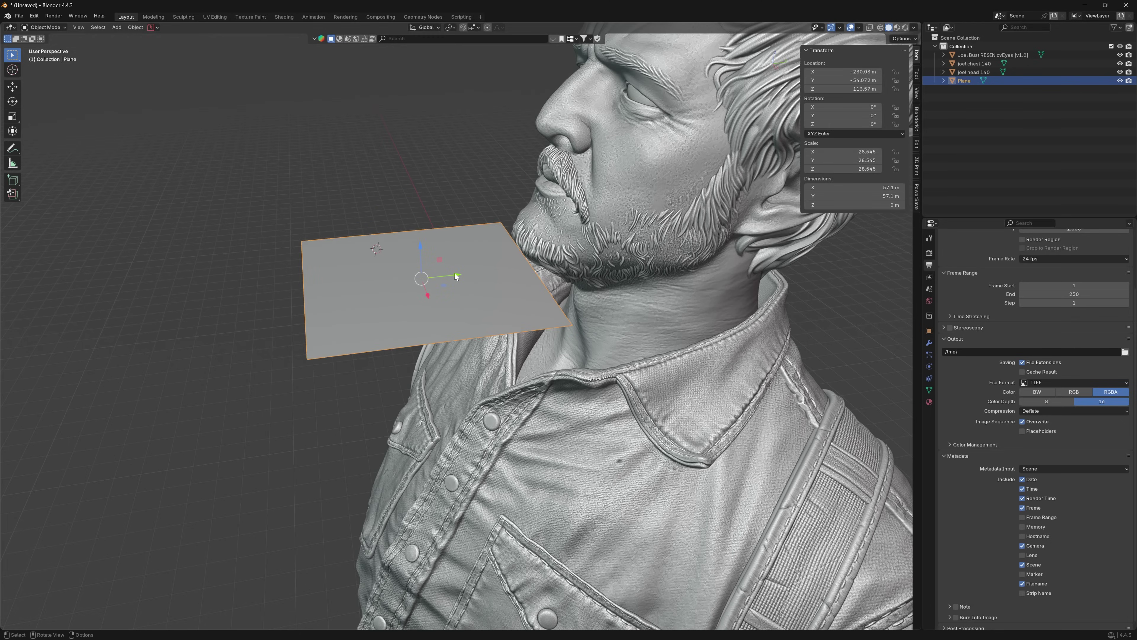
drag(455, 277, 761, 254)
middle_drag(761, 254, 807, 287)
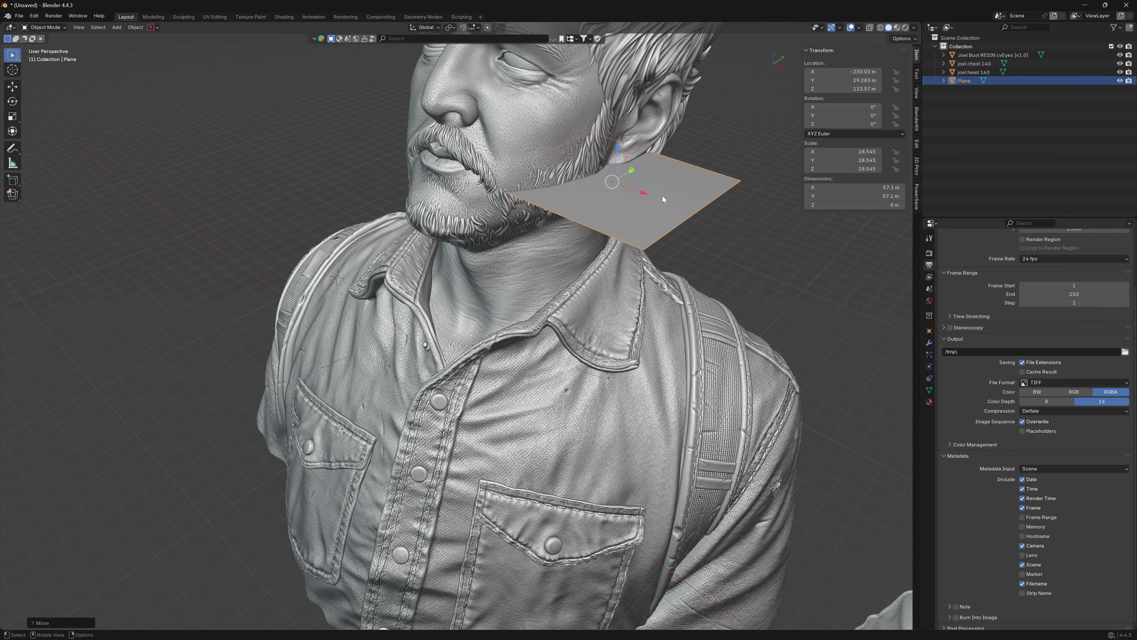
drag(645, 197, 588, 232)
middle_drag(587, 229, 659, 213)
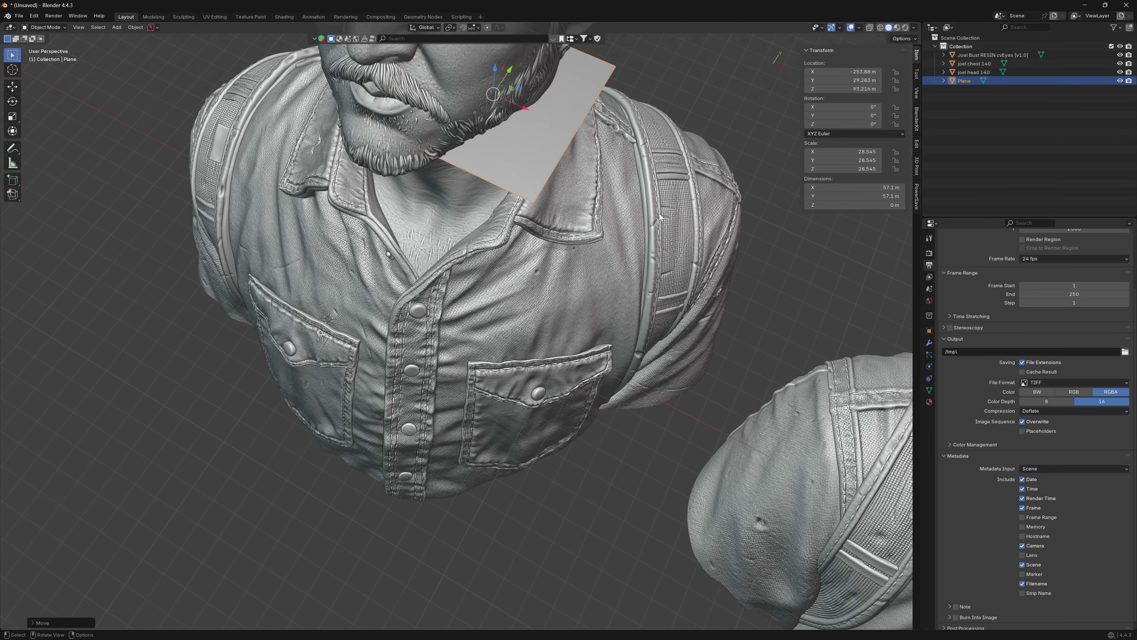
key(KP_1)
key(KP_7)
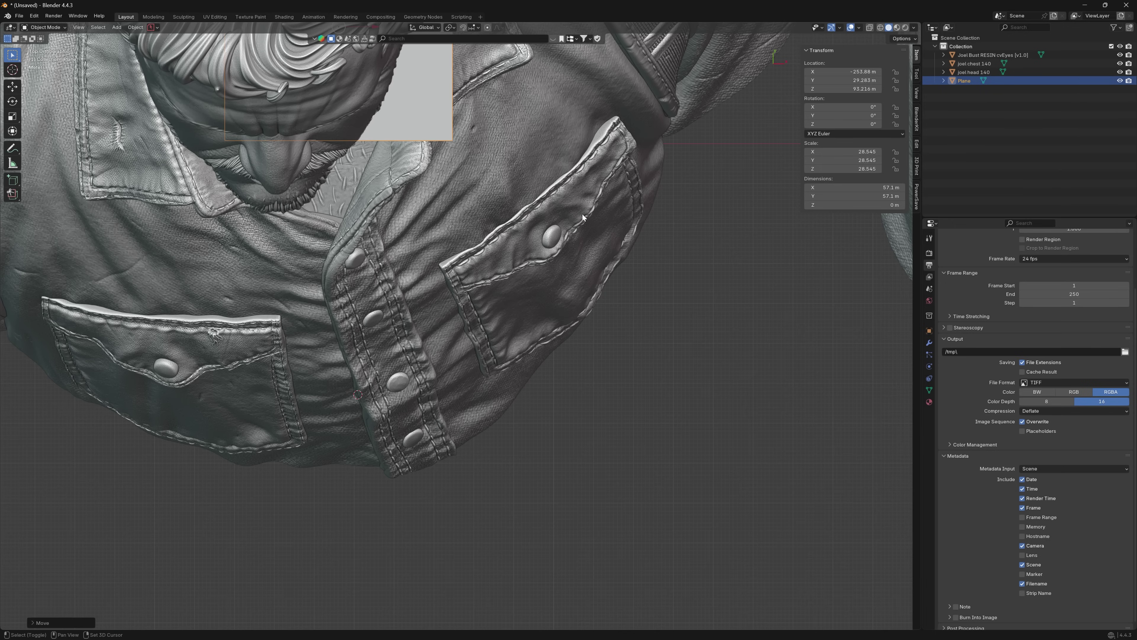
scroll(732, 505, down, 3)
scroll(732, 503, down, 1)
drag(543, 377, 456, 285)
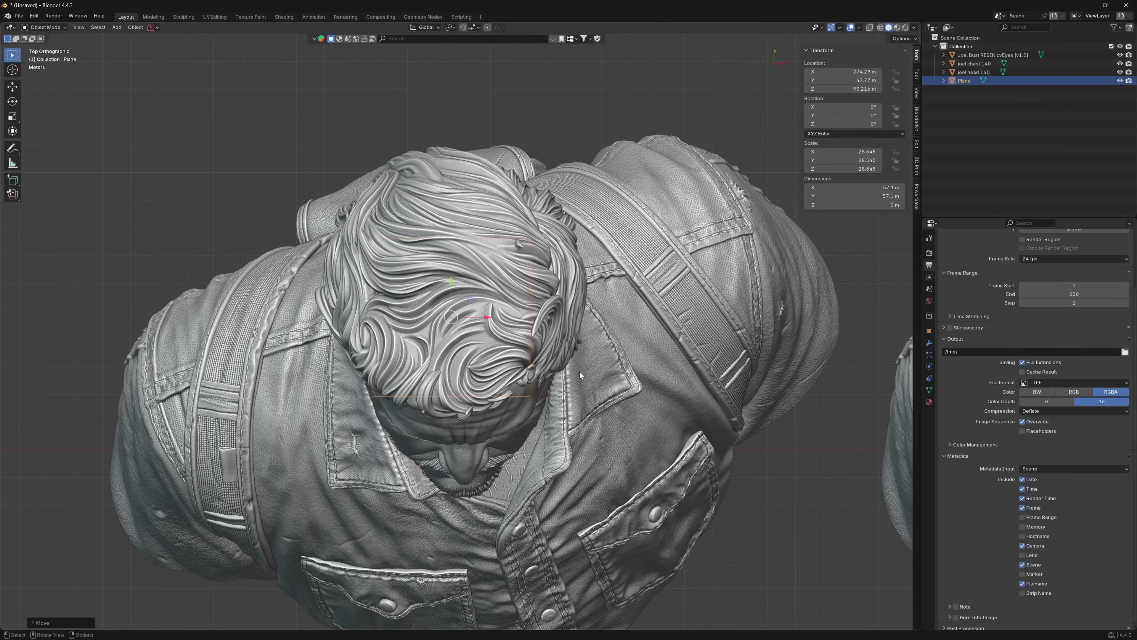
Step: Enlarge the plane to about 106 m and lower it along Z to the neck
key(s)
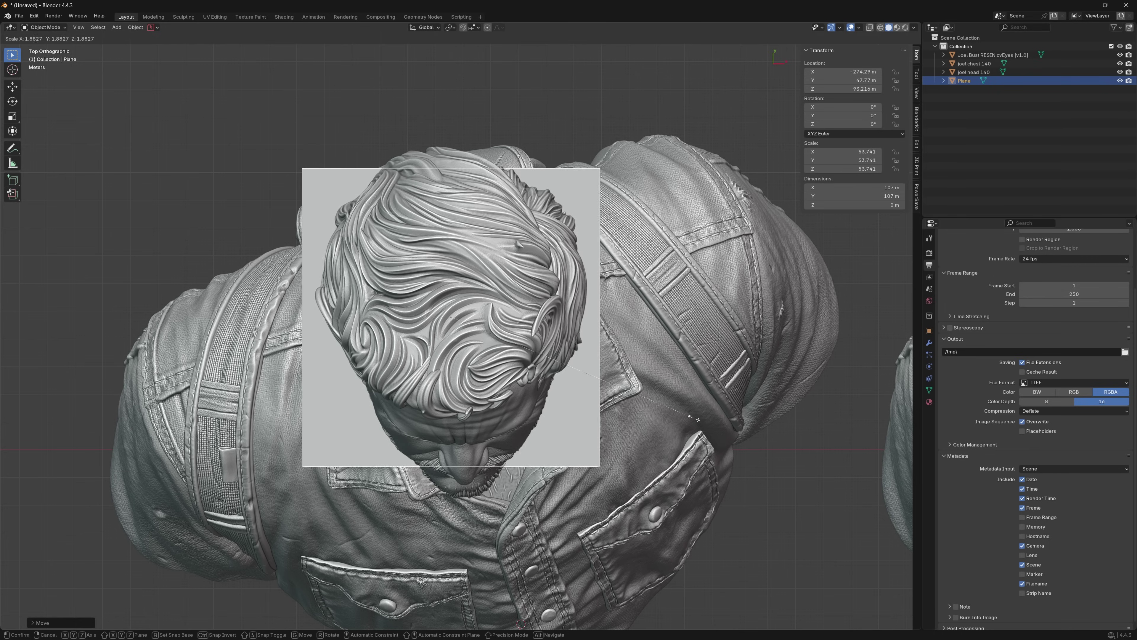
click(690, 418)
middle_drag(690, 417, 605, 369)
key(g)
key(z)
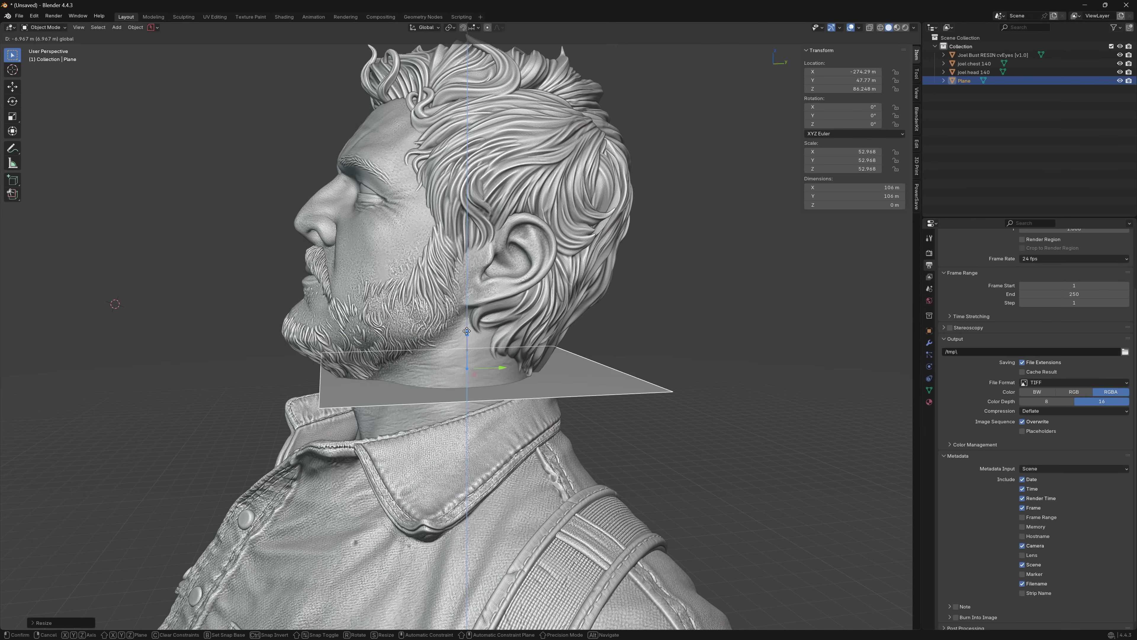
click(462, 333)
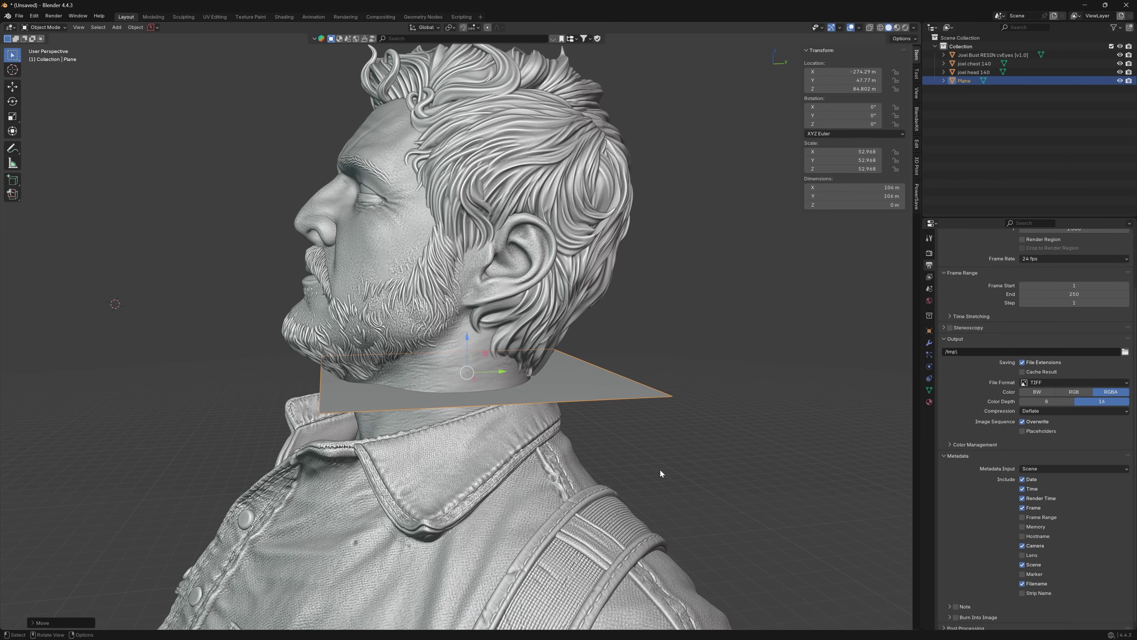
Step: Tilt the plane about 9° on X and shift it along Y to match the neck cut
key(r)
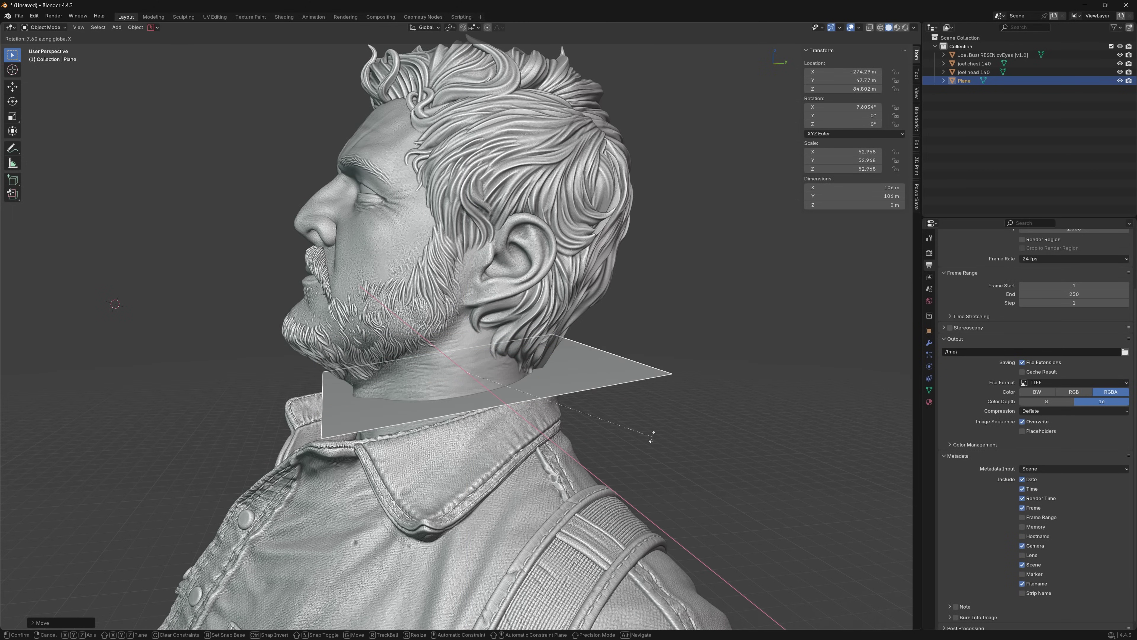
click(650, 434)
key(g)
key(y)
click(510, 378)
middle_drag(511, 379, 704, 463)
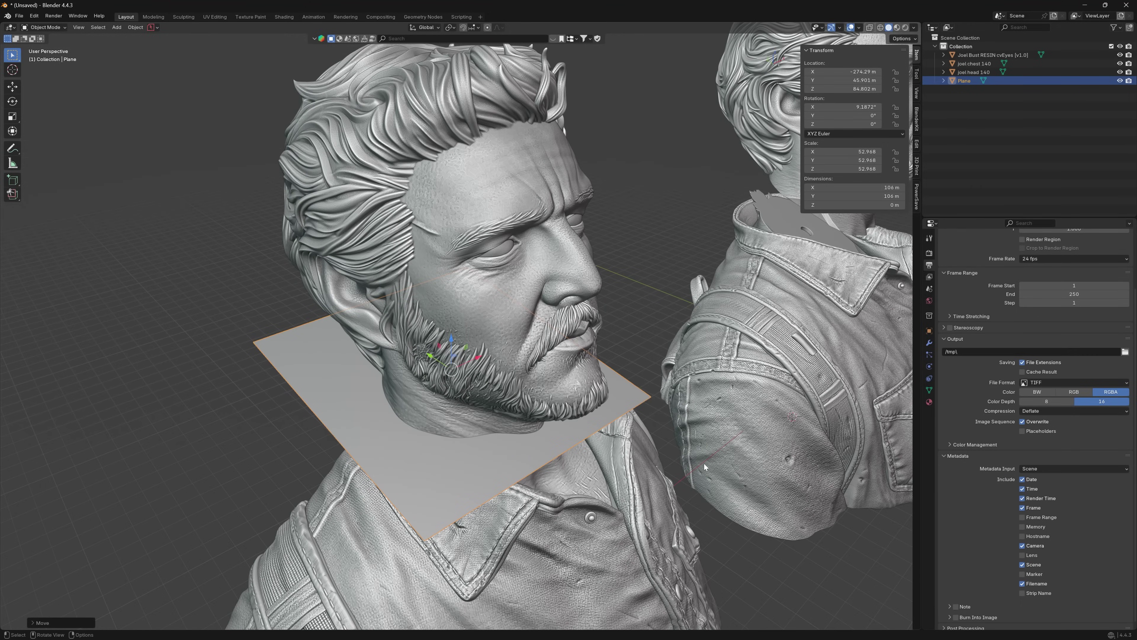
Step: Reselect the plane and show Bool Tool's Difference, Union, Intersect and Slice operations in the sidebar
right_click(406, 456)
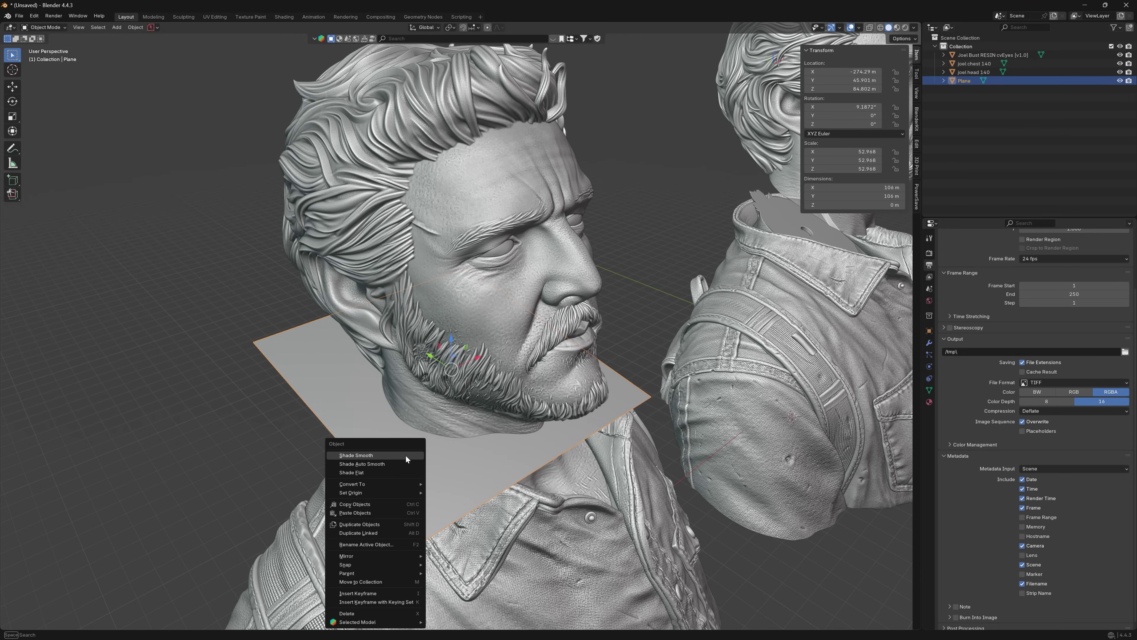
click(217, 438)
click(490, 485)
middle_drag(491, 485, 631, 502)
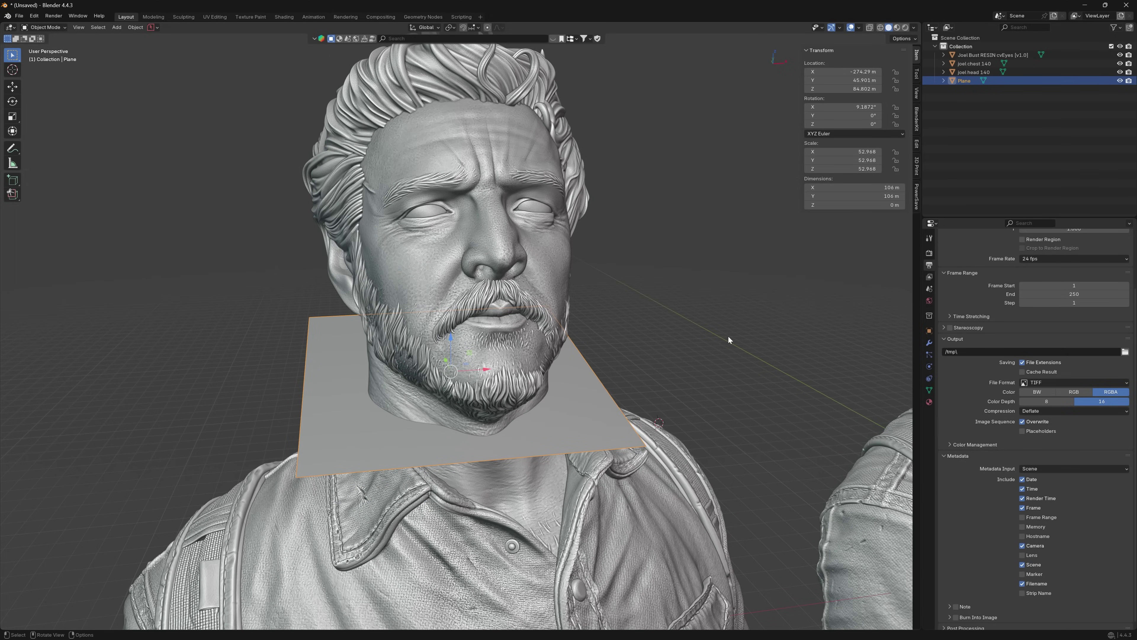
middle_drag(714, 346, 588, 225)
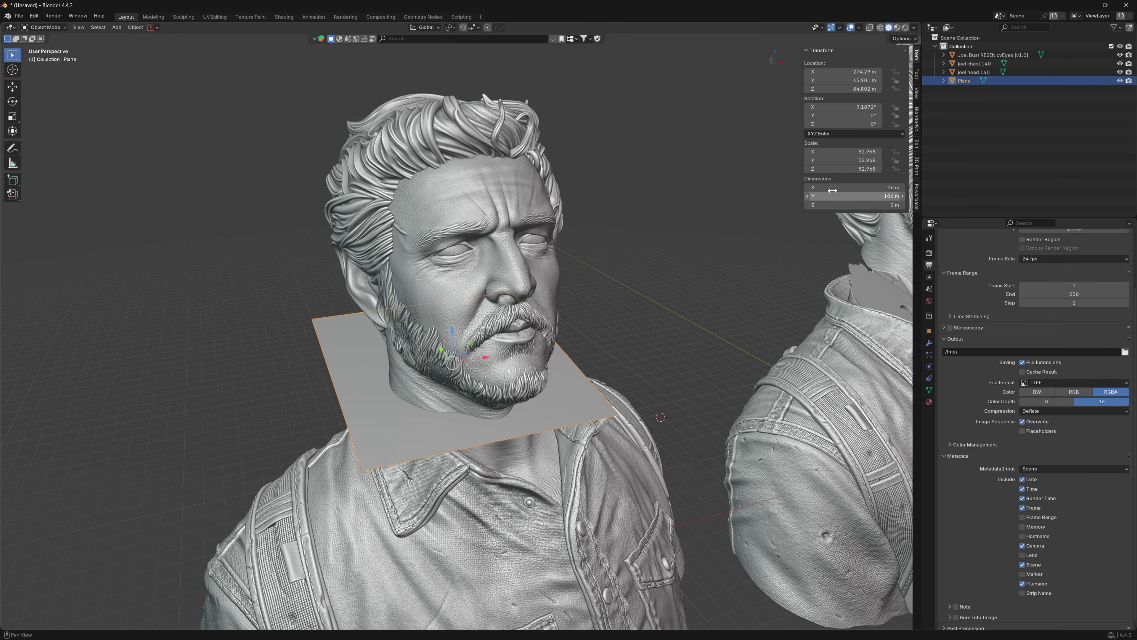
click(916, 143)
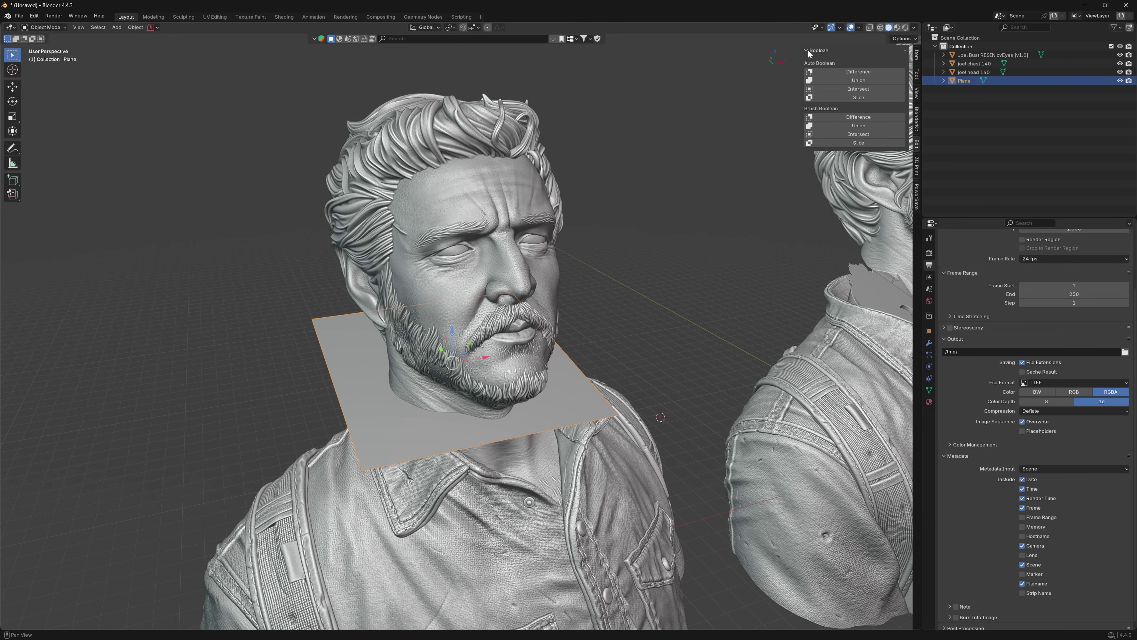
Step: Search the Add-ons preferences for 'boo' to confirm Bool Tool is installed
click(34, 15)
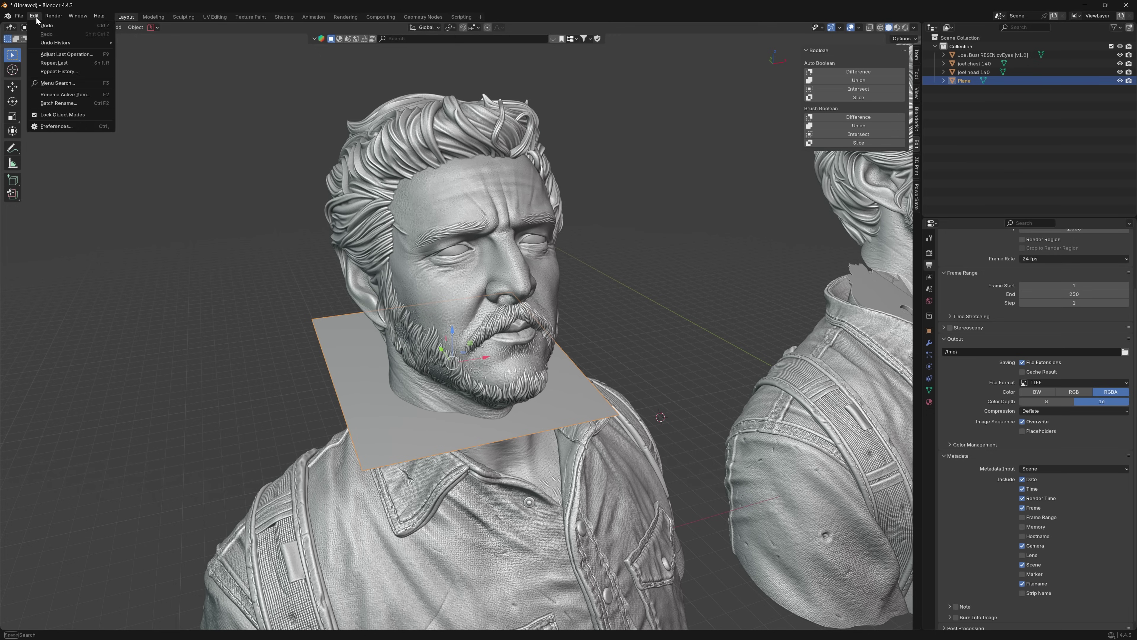
click(56, 125)
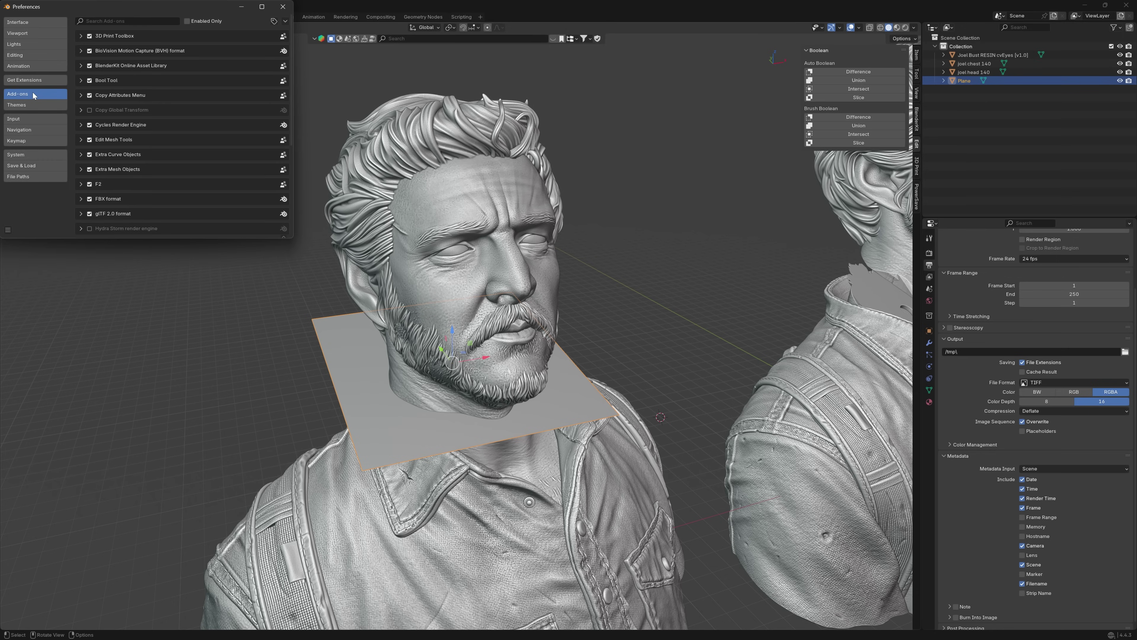
click(127, 21)
text(boo)
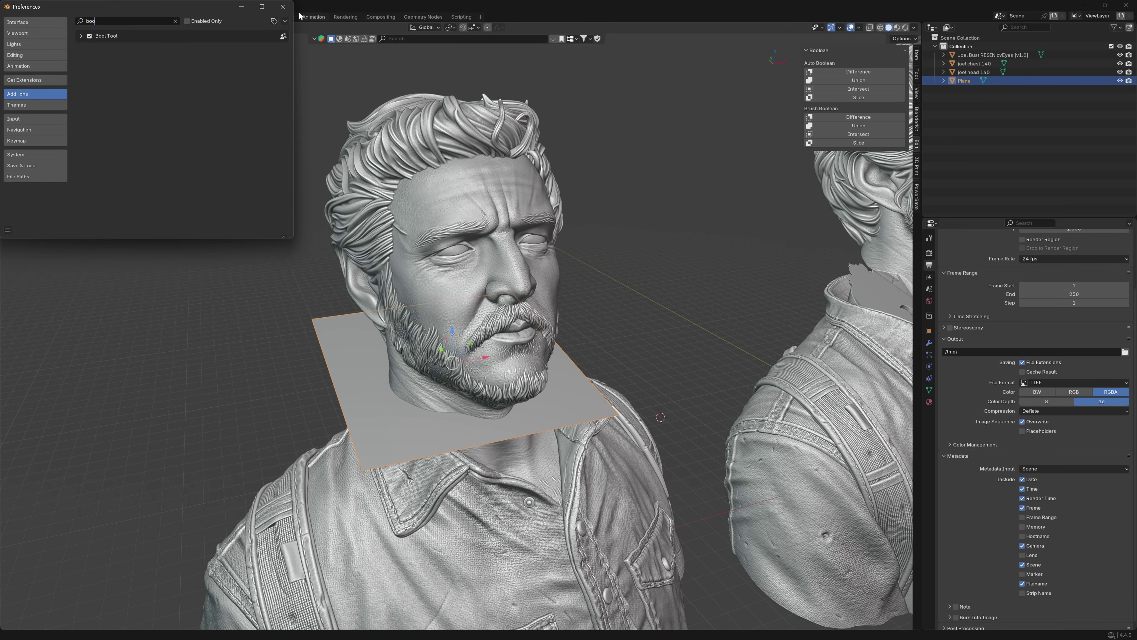
click(283, 7)
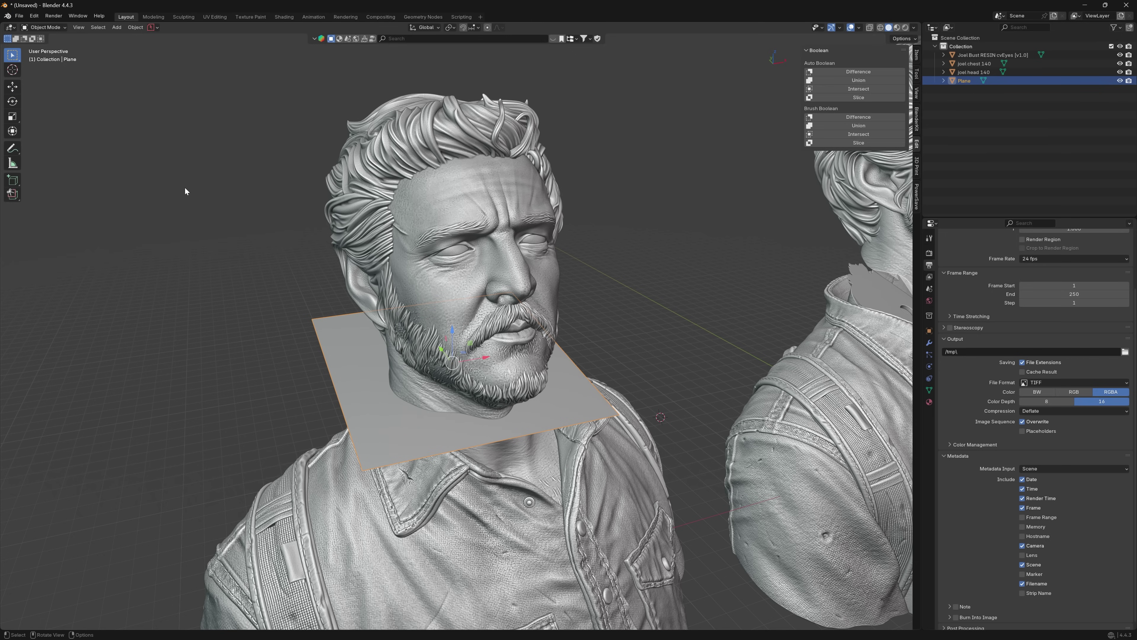
Step: Return to a frontal view of the head and bring up the editing-mode pie menu
middle_drag(543, 501, 542, 499)
middle_drag(641, 462, 550, 447)
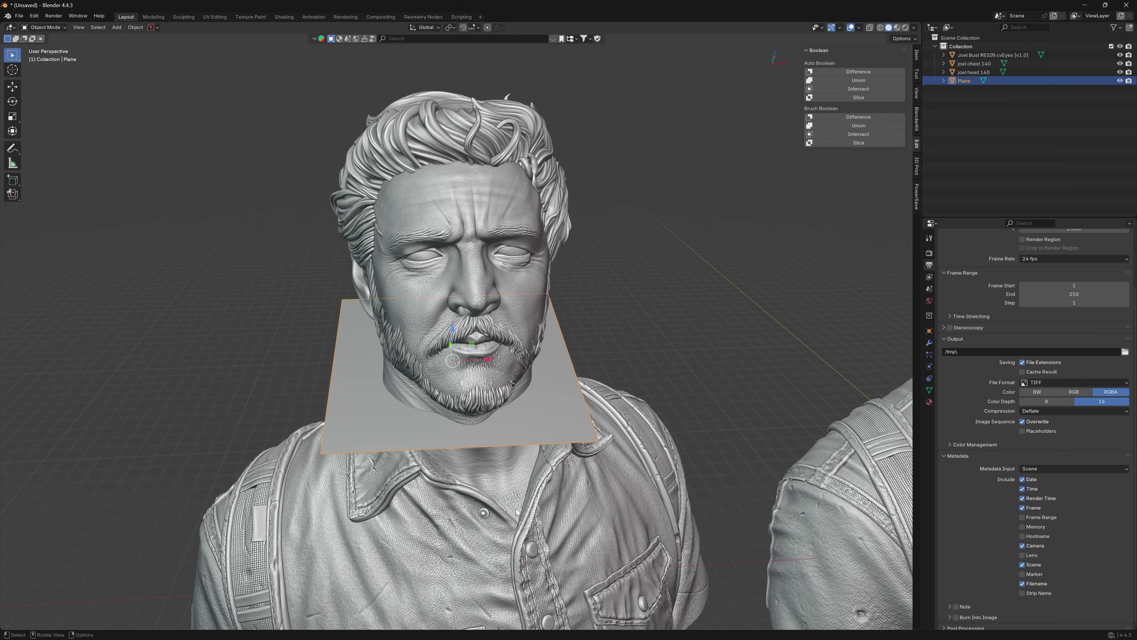
middle_drag(516, 511, 387, 412)
key(Tab)
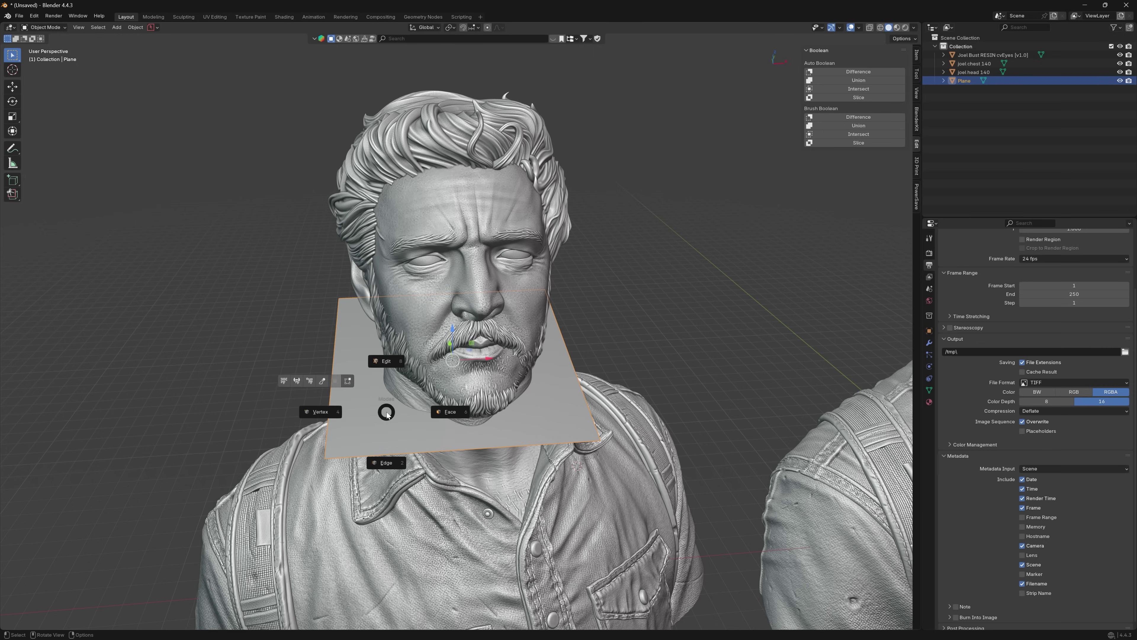
Step: Enter Edit Mode on the plane and nudge its lower-left corner vertex along X
click(386, 360)
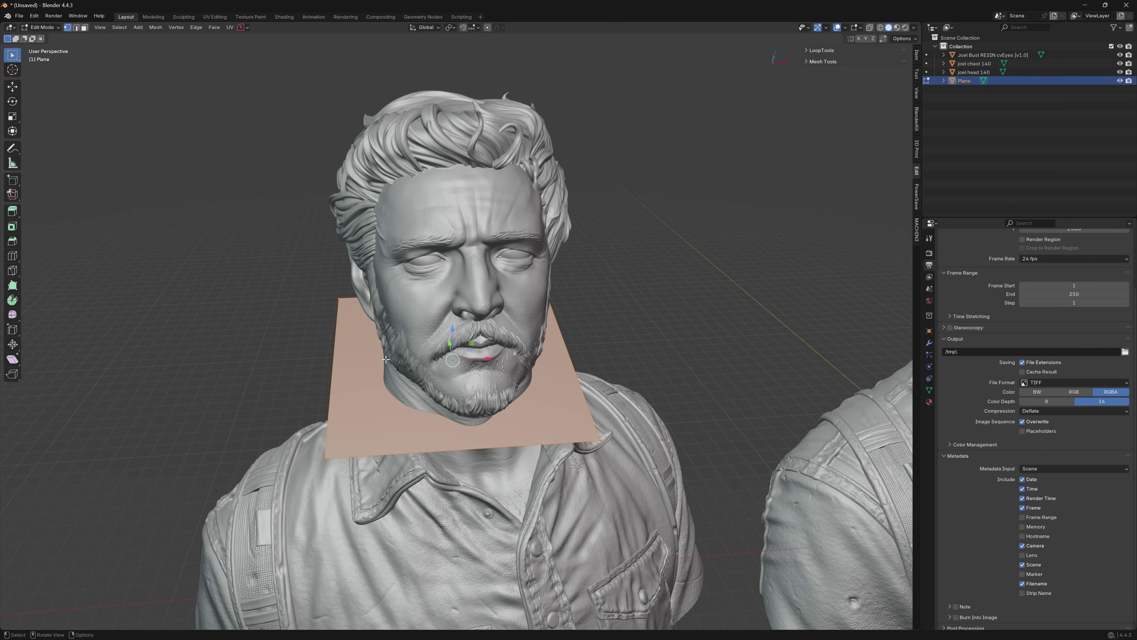
click(279, 364)
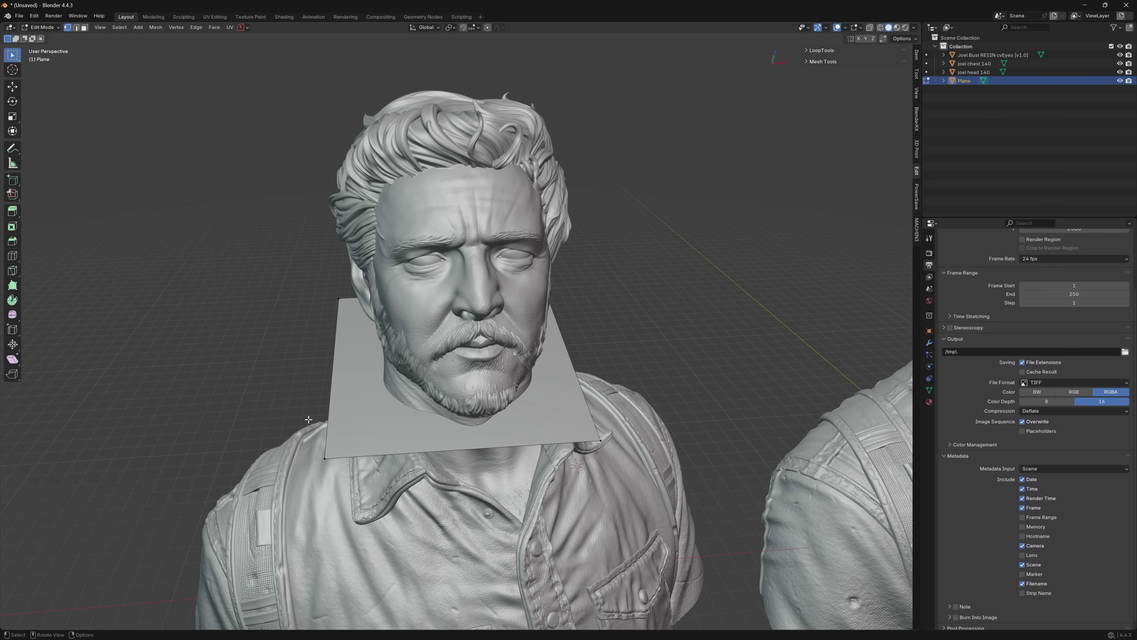
key(2)
key(3)
click(400, 415)
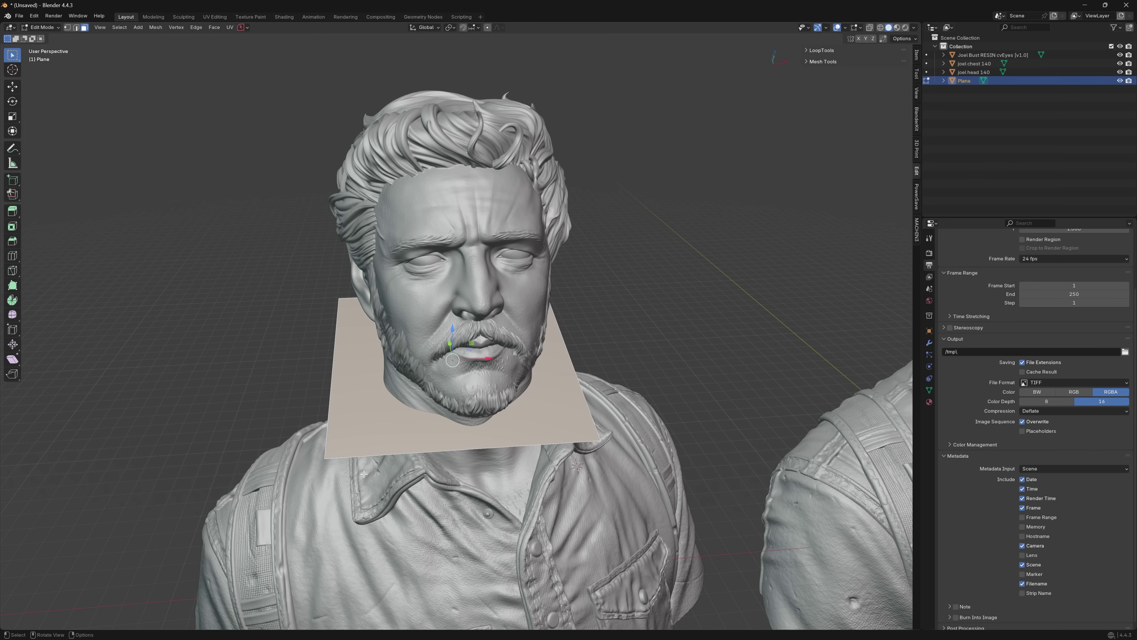
key(1)
click(324, 458)
drag(362, 457, 384, 457)
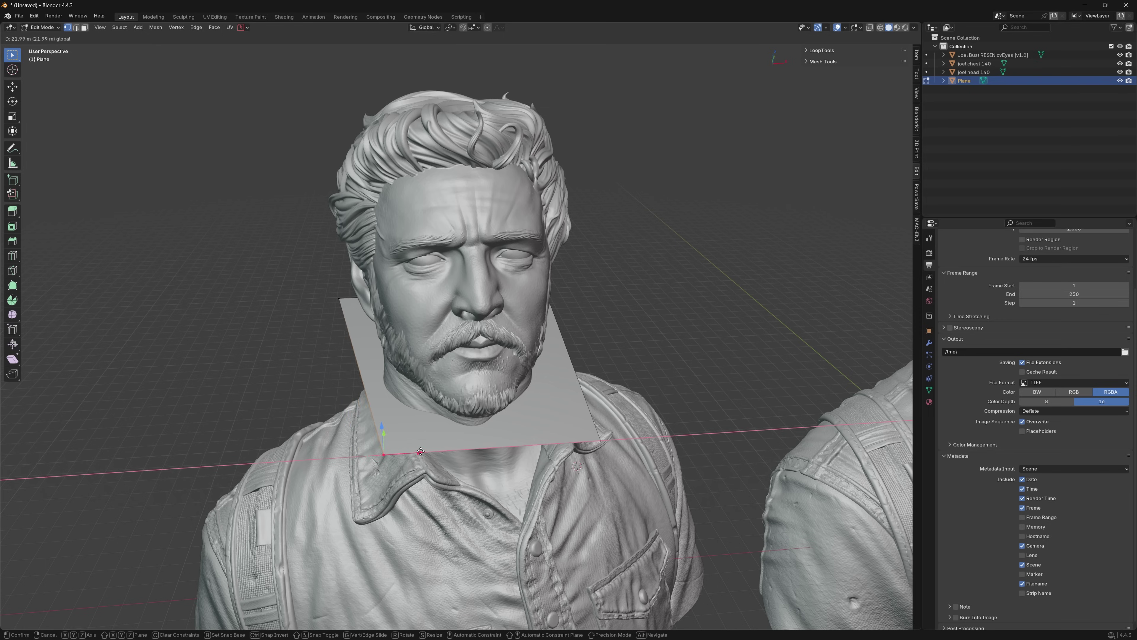
click(361, 455)
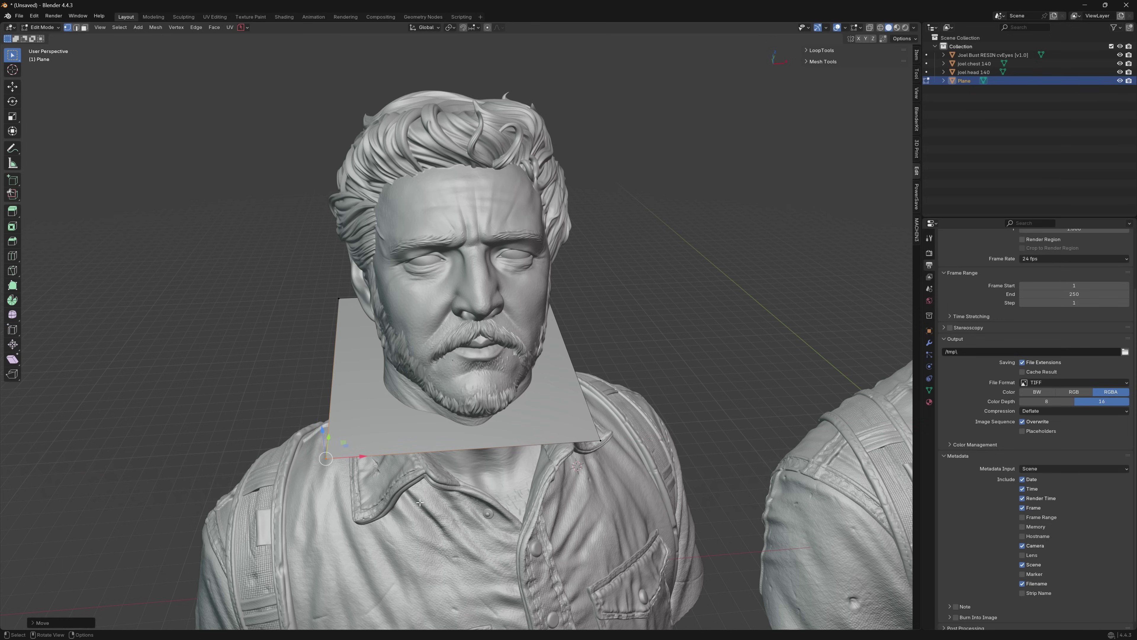
Step: Select the whole plane mesh and subdivide it
key(a)
right_click(388, 426)
click(371, 433)
click(408, 486)
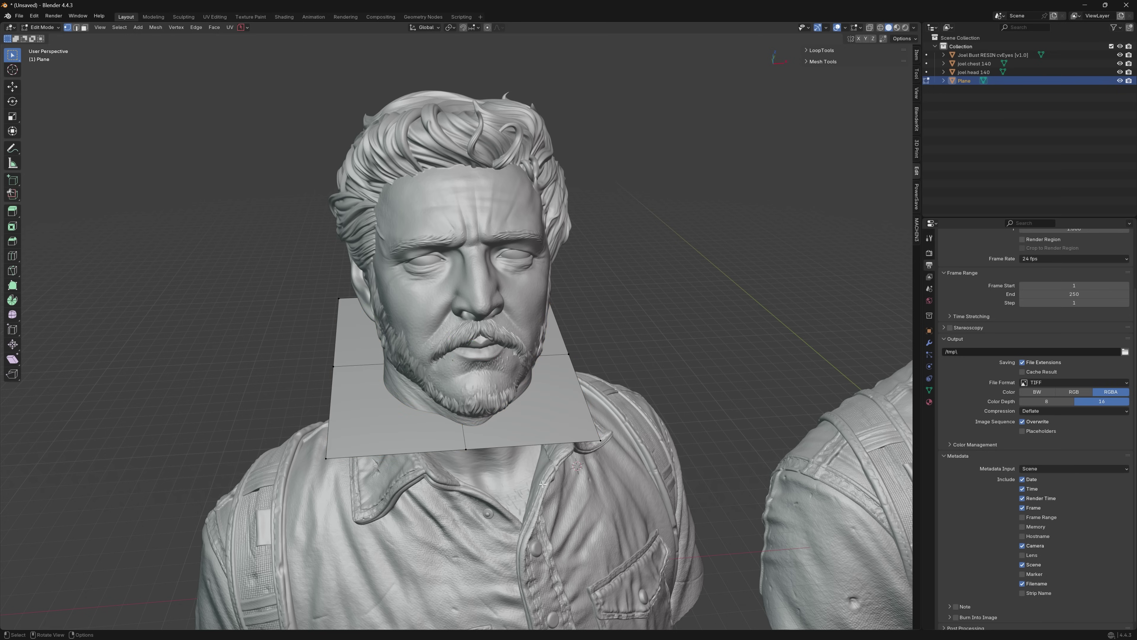
Step: Move the plane's left corner vertices in toward the neck
middle_drag(545, 483, 595, 485)
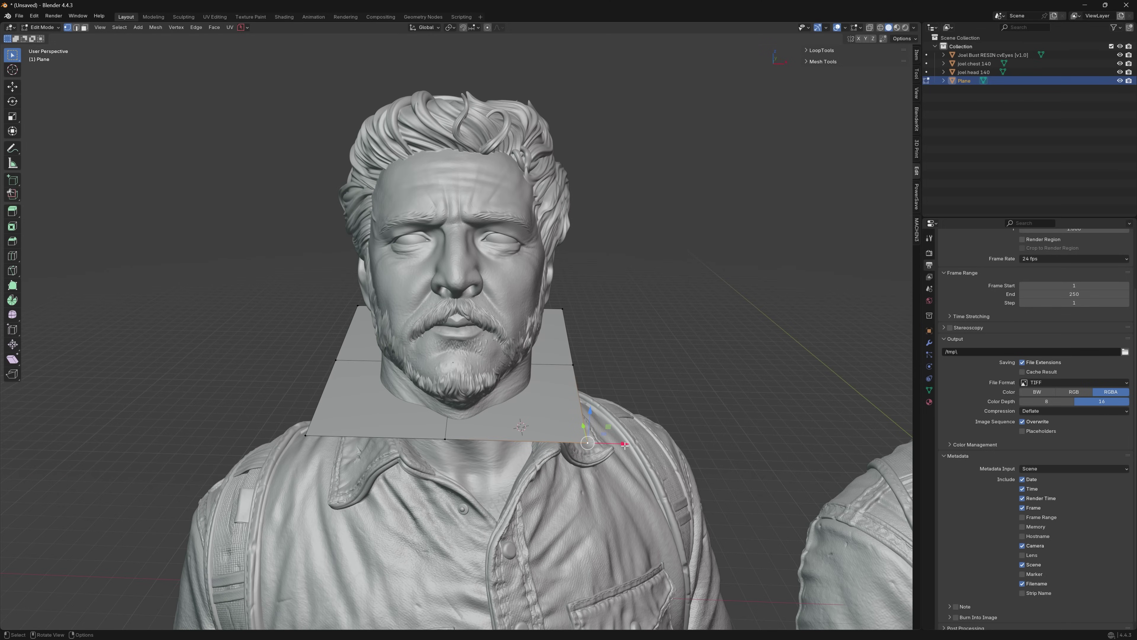
drag(622, 445, 524, 427)
middle_drag(524, 427, 626, 462)
click(301, 431)
key(g)
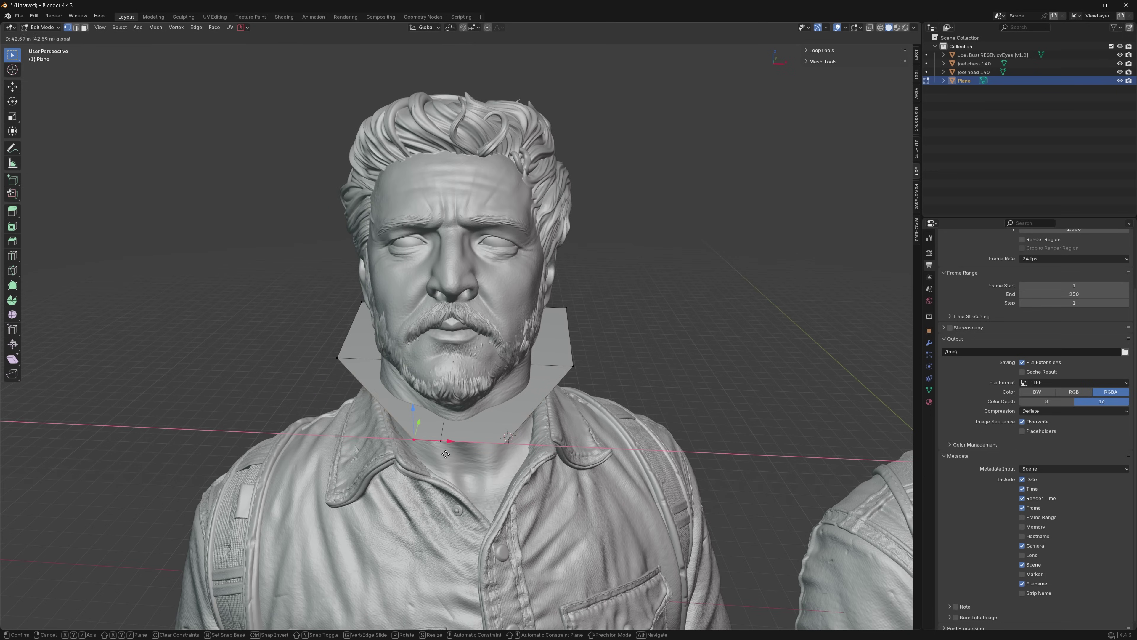
click(436, 454)
Step: Pull the right and back corner vertices in around the neck, the back one along X
middle_drag(436, 454, 528, 425)
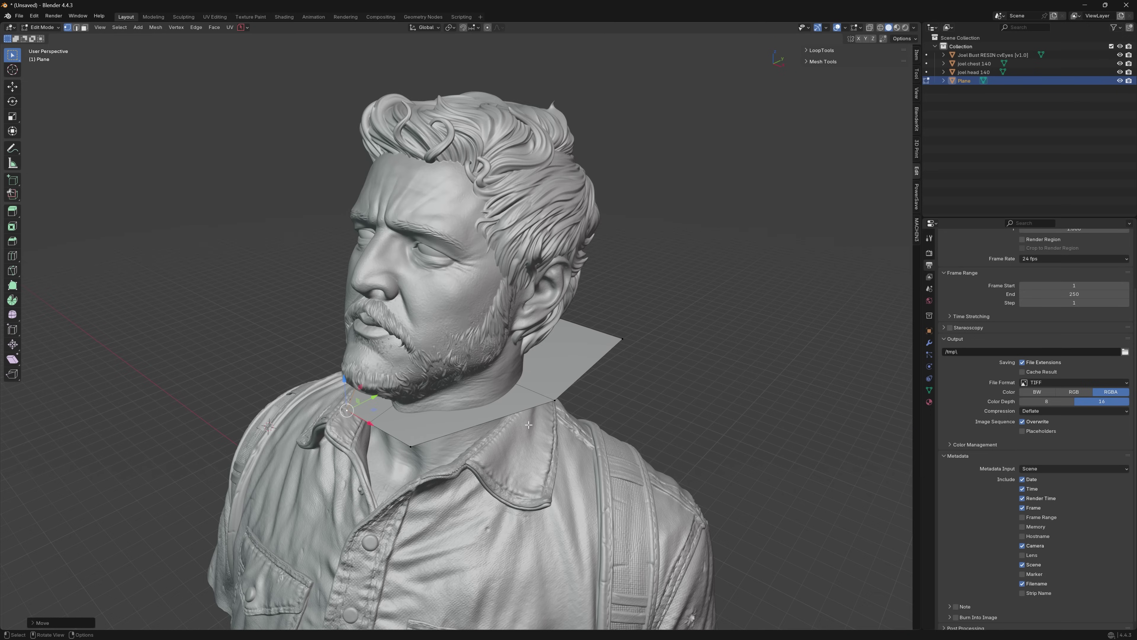
click(554, 401)
key(g)
click(635, 397)
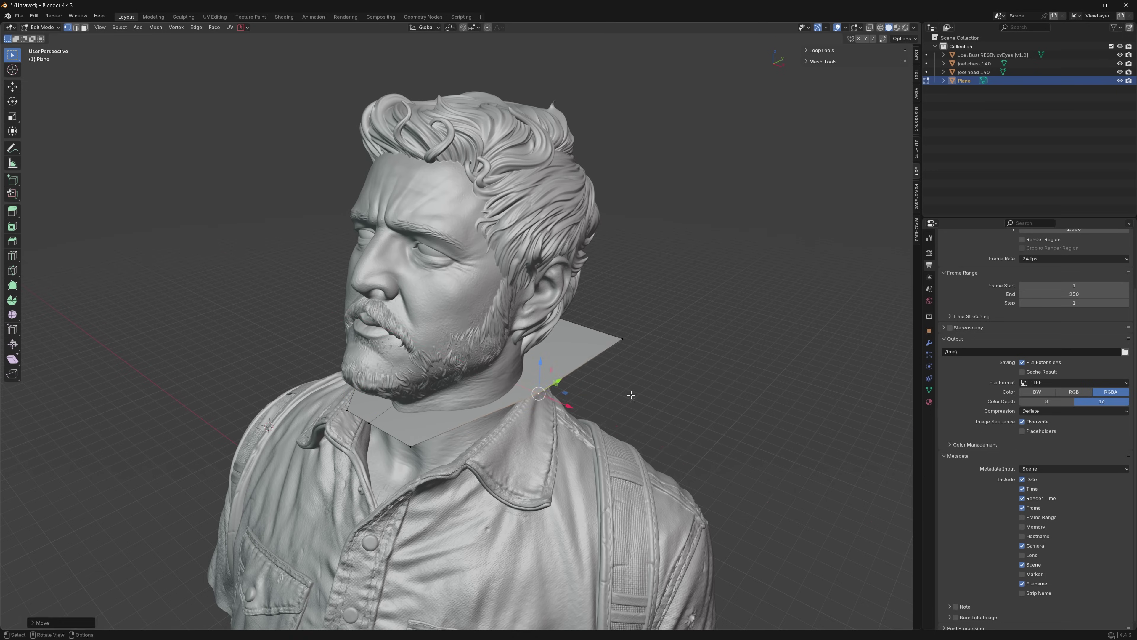
middle_drag(635, 396, 560, 442)
click(558, 442)
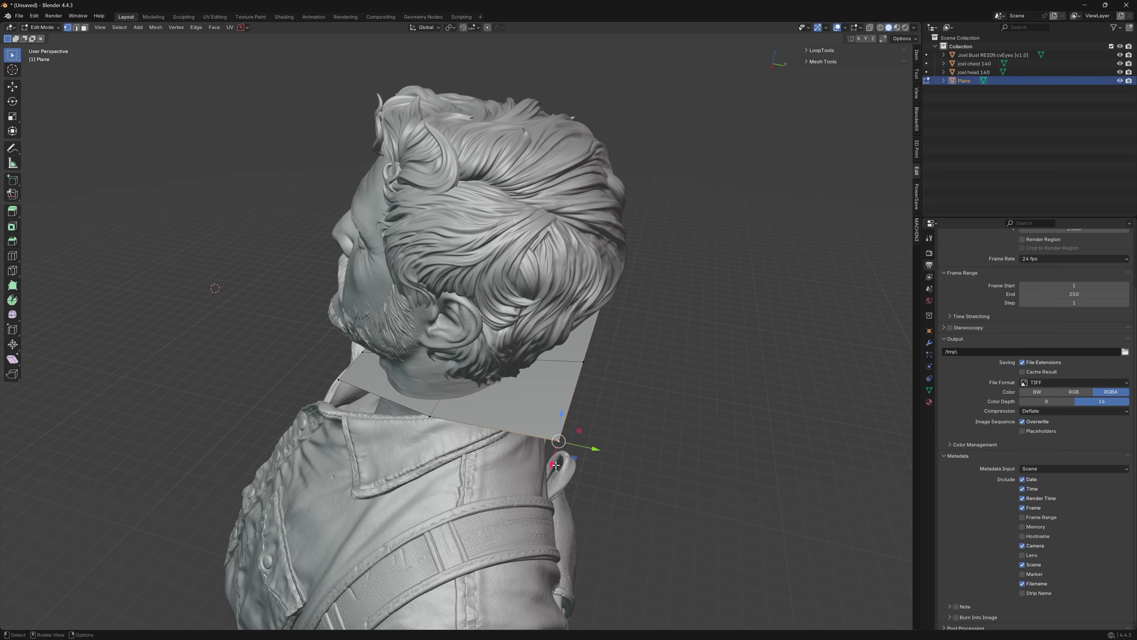
key(g)
key(x)
click(581, 421)
Step: Try moving the corner vertex along Y, then undo that move
key(g)
key(y)
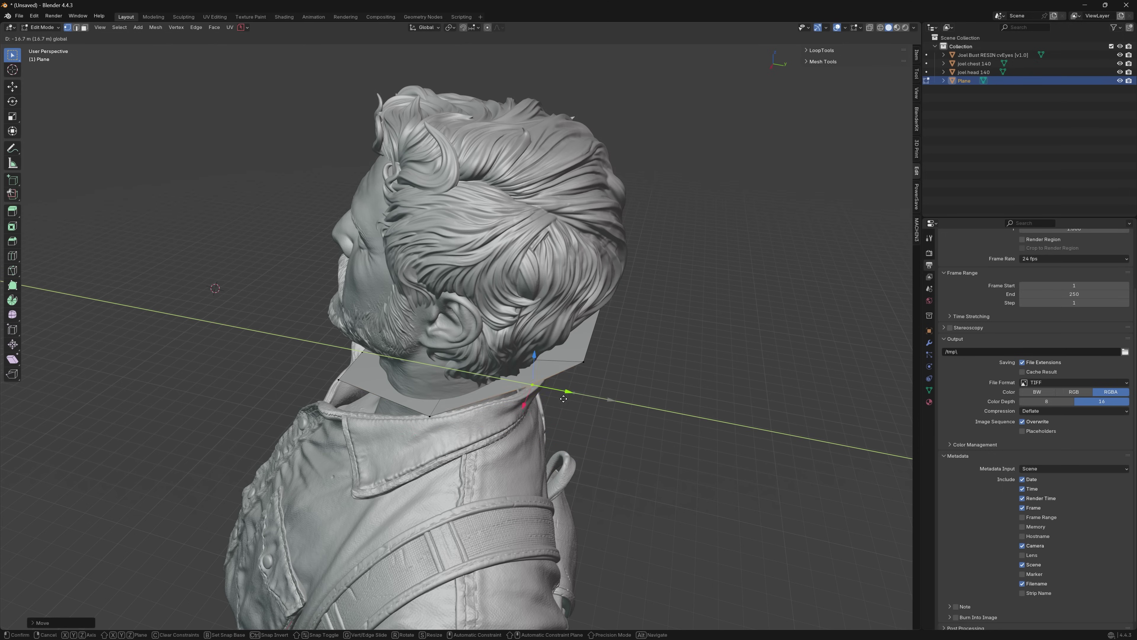
click(584, 408)
scroll(577, 385, up, 8)
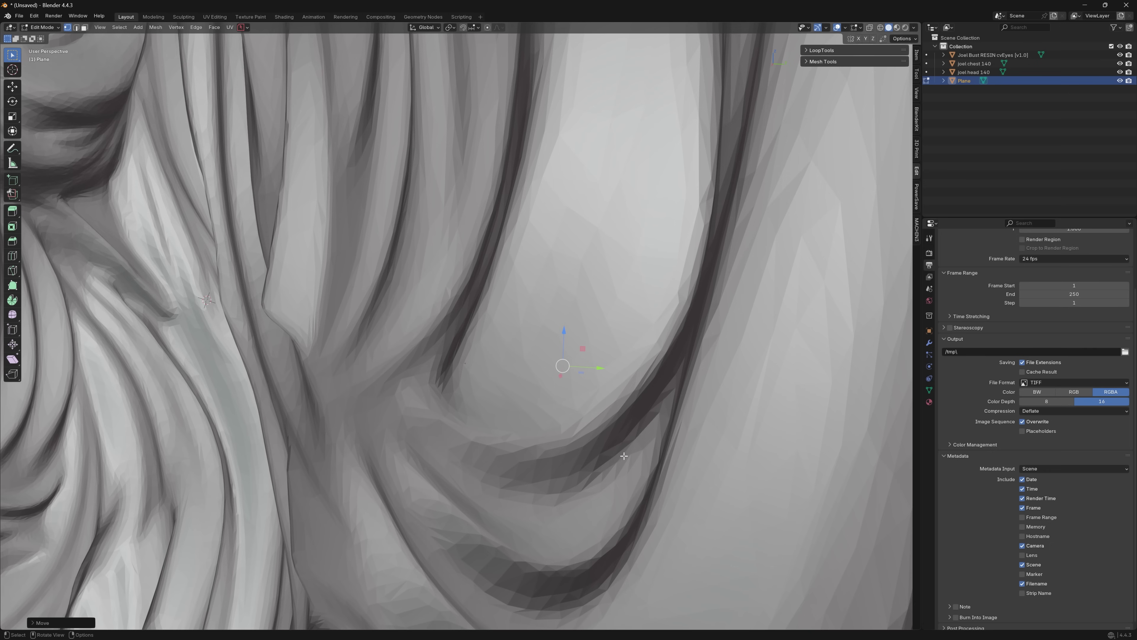
scroll(579, 368, down, 8)
scroll(627, 456, up, 2)
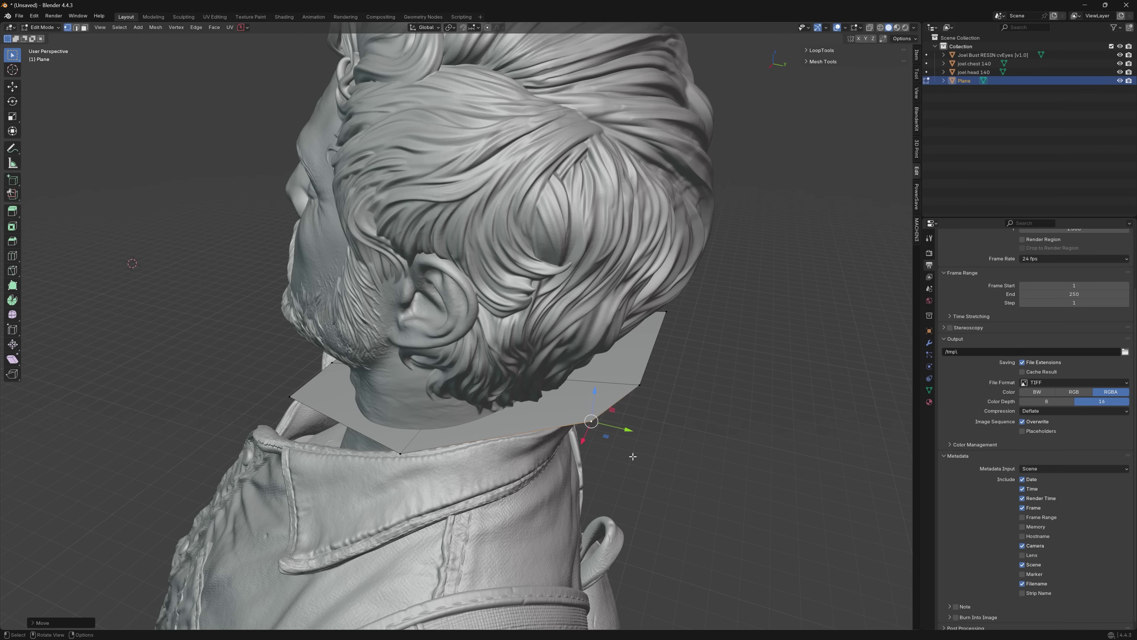
key(ctrl+z)
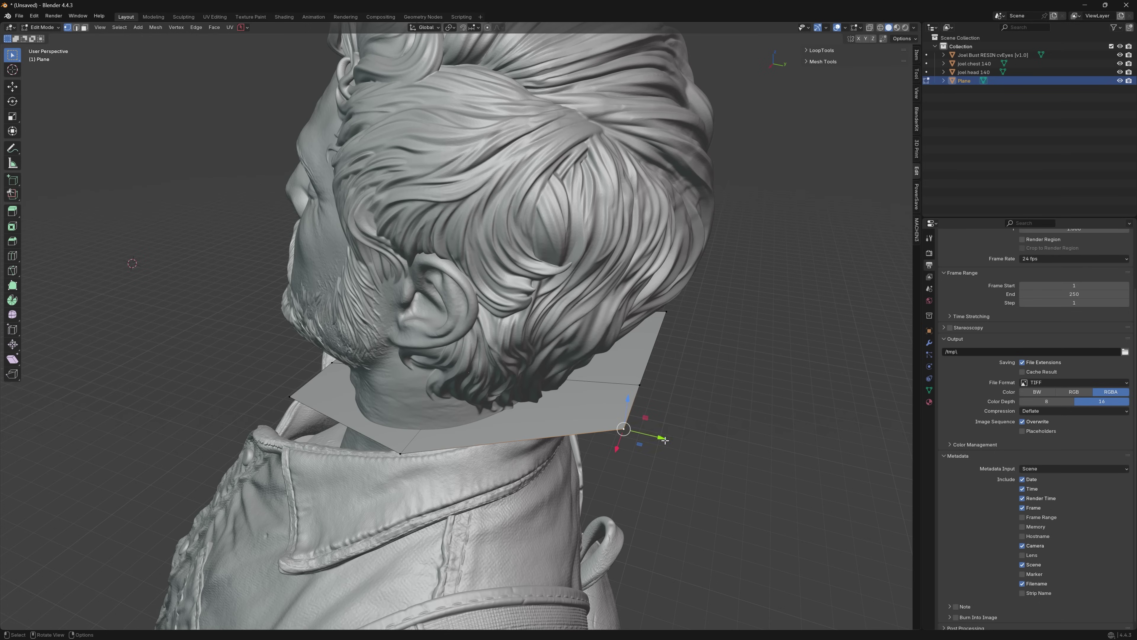
mouse_move(661, 461)
middle_down()
mouse_move(688, 425)
mouse_move(652, 416)
mouse_move(641, 425)
middle_up()
Step: Move the plane's front-edge vertices up onto the neck line, one locked to Y
click(504, 401)
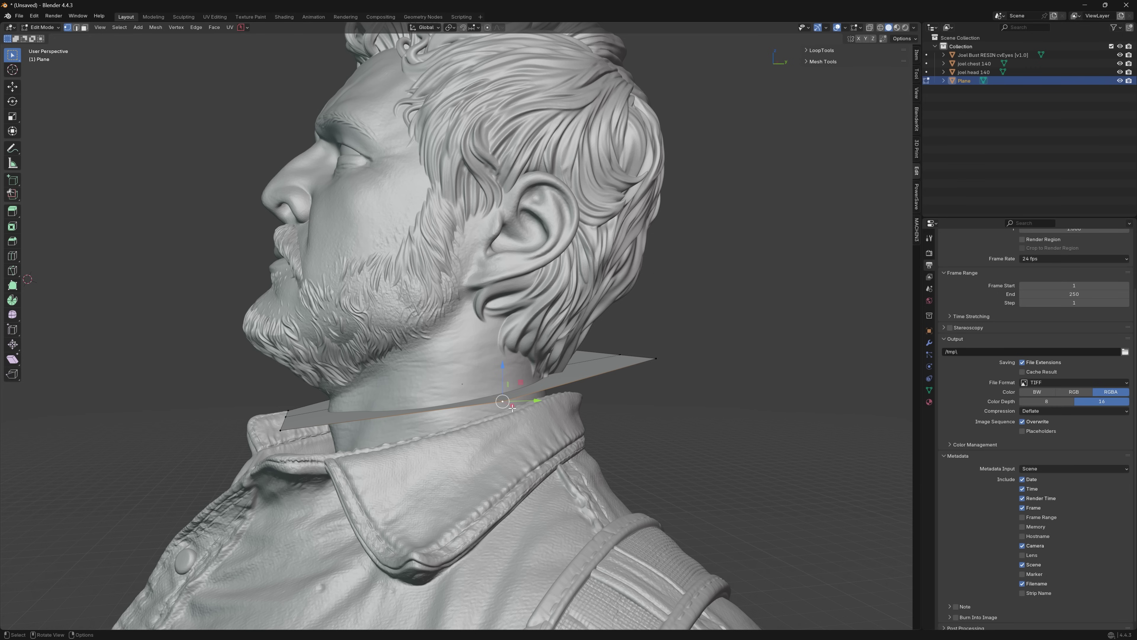
key(g)
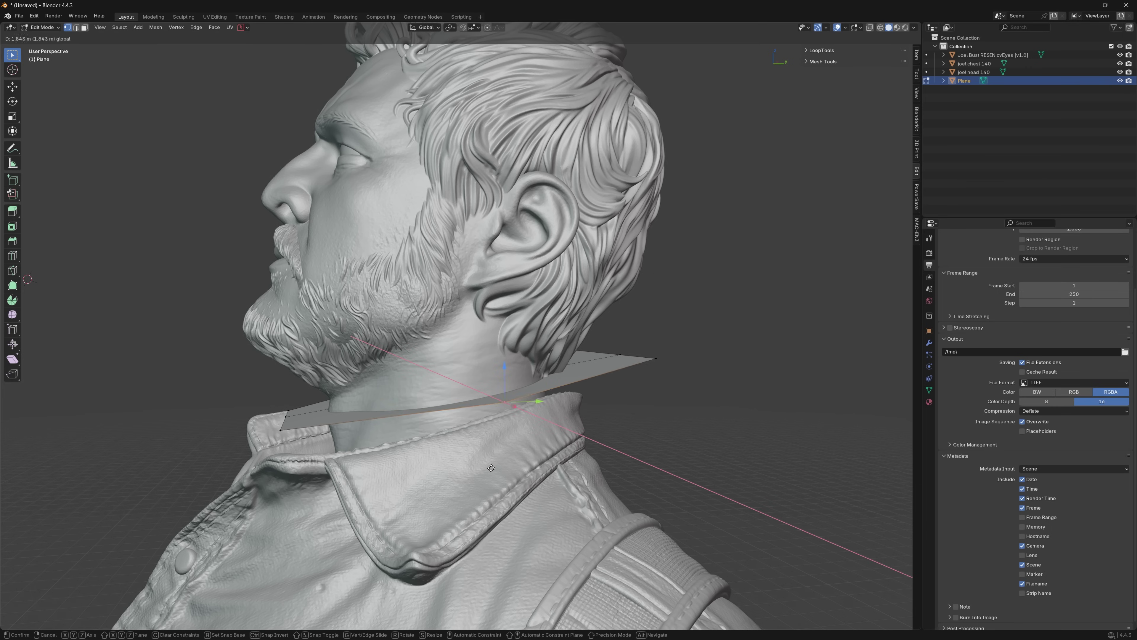
click(554, 485)
middle_drag(553, 484, 656, 357)
key(g)
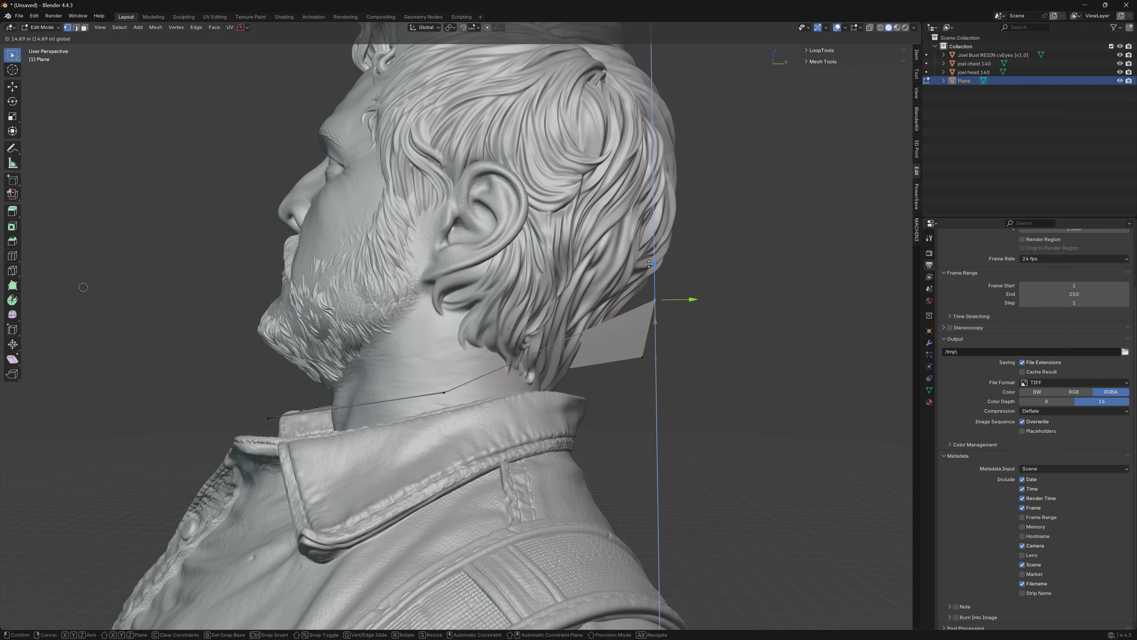
click(657, 345)
middle_drag(657, 346, 605, 406)
key(g)
key(y)
click(645, 395)
Step: Check the plane's slope from the side and back, then select the whole plane
click(642, 357)
middle_drag(642, 357, 386, 399)
middle_drag(337, 436, 385, 401)
middle_drag(534, 399, 730, 407)
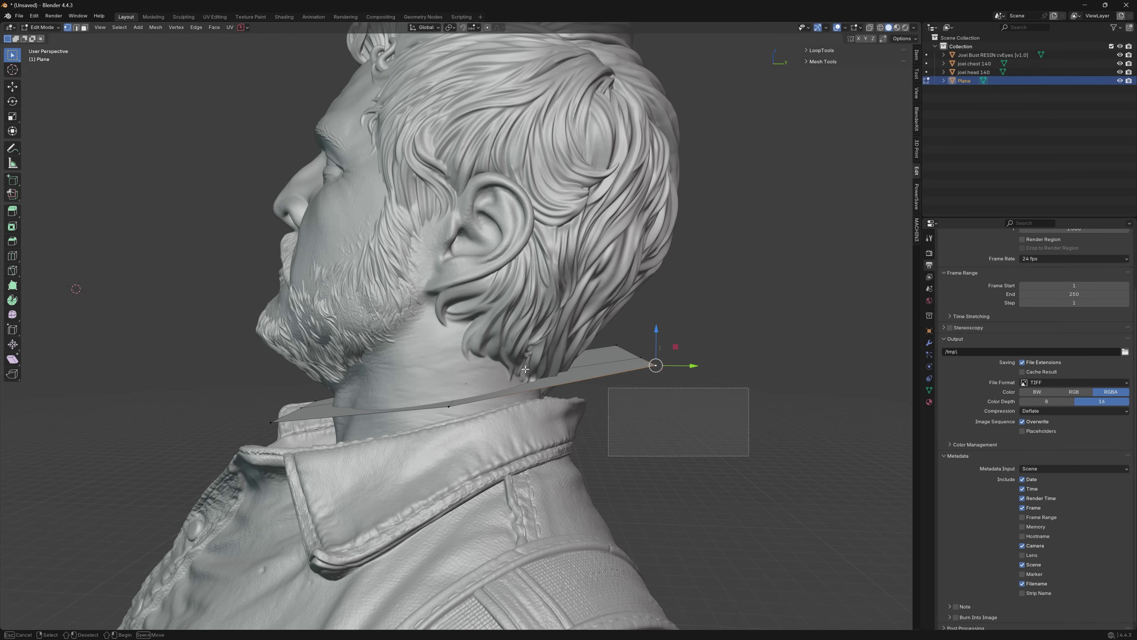
key(a)
key(alt+a)
key(a)
middle_drag(519, 441, 523, 433)
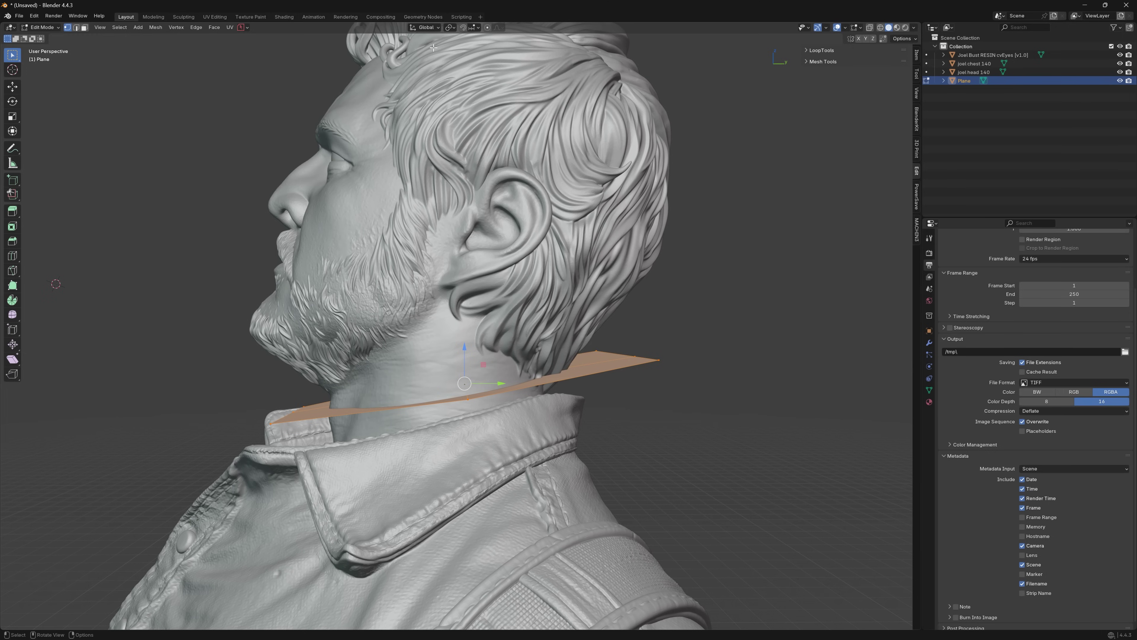
Step: With Local transform orientation, box-select the plane's right-hand vertices and extend them along Y
click(440, 29)
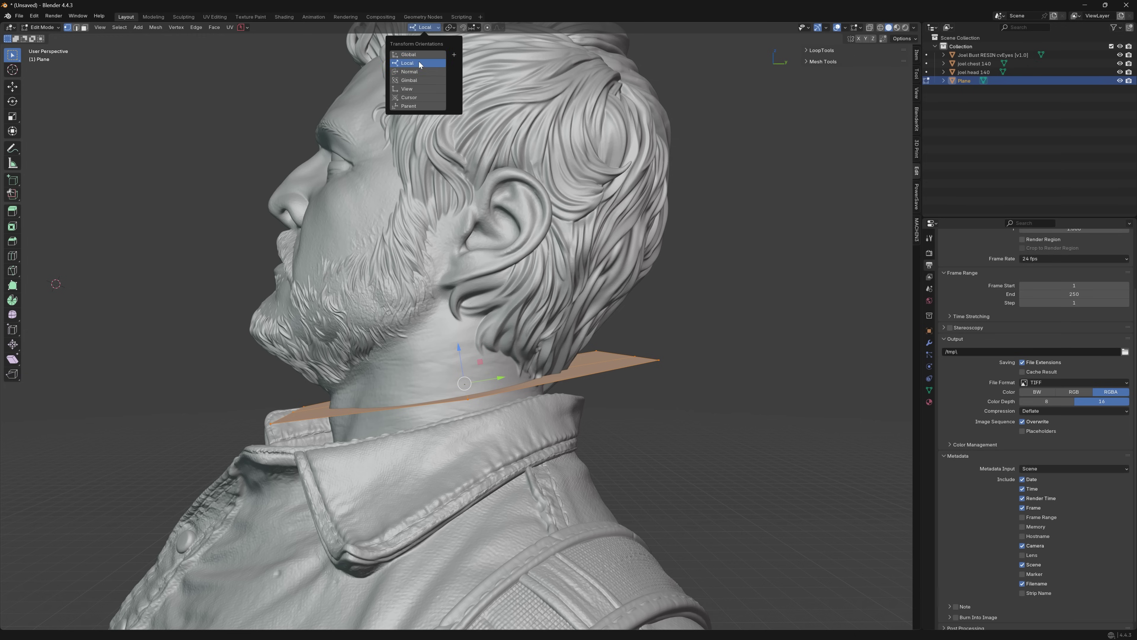
click(418, 63)
click(610, 423)
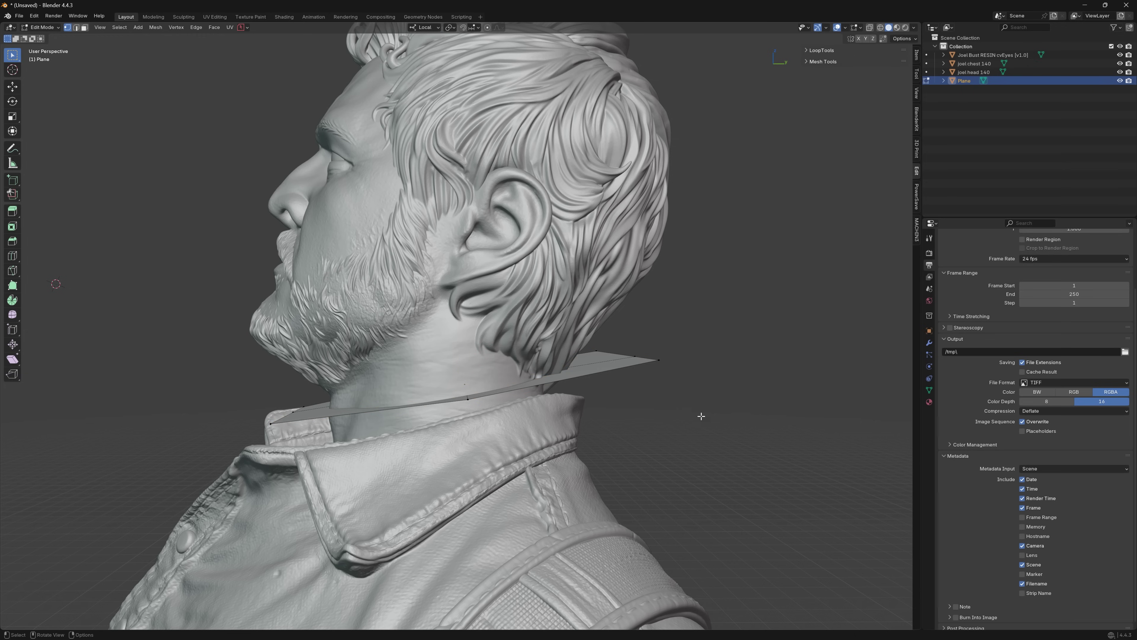
middle_drag(785, 424, 739, 455)
drag(739, 455, 624, 315)
drag(678, 353, 694, 352)
middle_drag(687, 434, 699, 510)
Step: Move the plane's bottom-right vertex outward along local X and reposition another vertex
click(651, 526)
key(g)
key(x)
click(439, 467)
middle_drag(439, 466, 579, 297)
key(g)
click(530, 429)
Step: From a frontal view, pull the lower-left corner vertices outward along X past the jawline
scroll(582, 461, down, 3)
scroll(604, 427, up, 4)
middle_drag(360, 419, 397, 309)
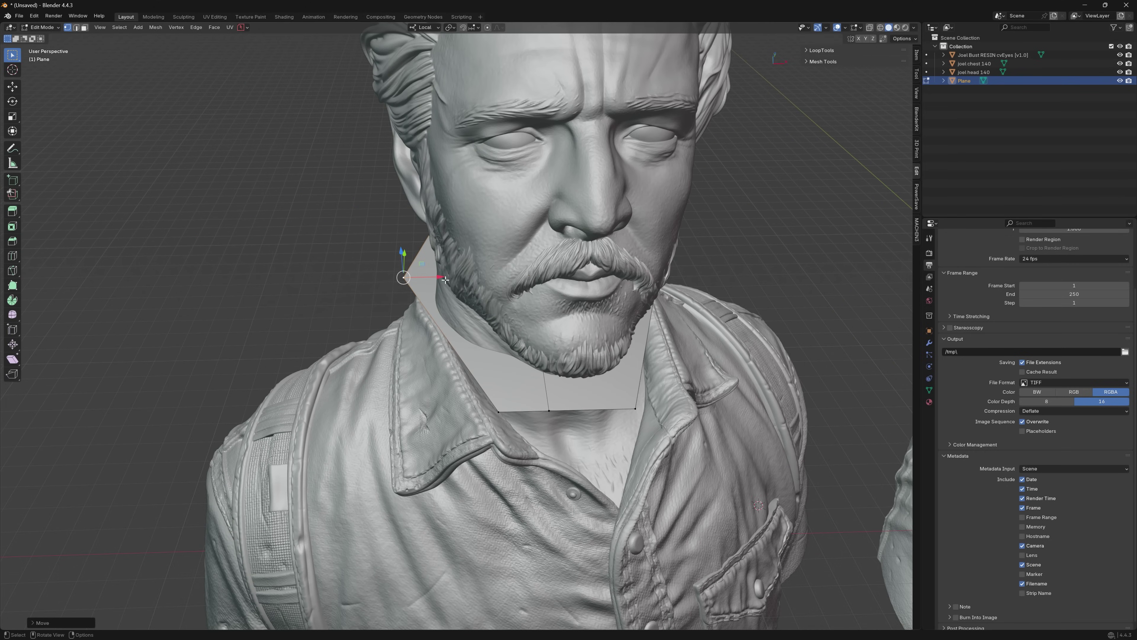
drag(443, 278, 427, 320)
click(497, 412)
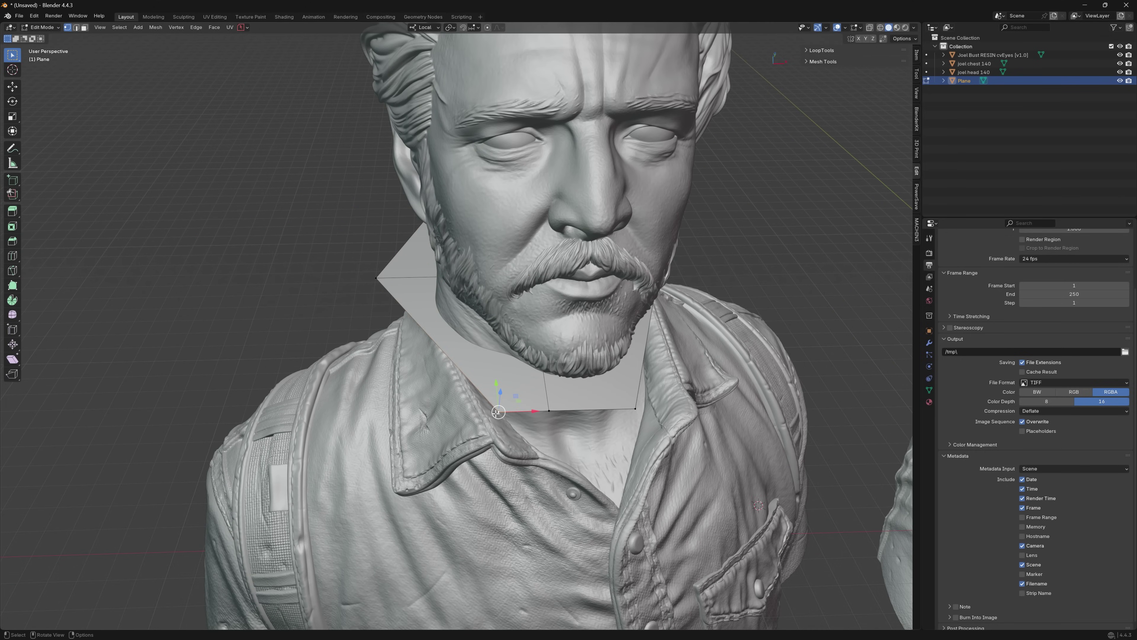
drag(537, 411, 515, 412)
middle_drag(514, 412, 603, 410)
Step: In face mode, extrude the whole plane upward, scale the top larger, and extrude again
key(Tab)
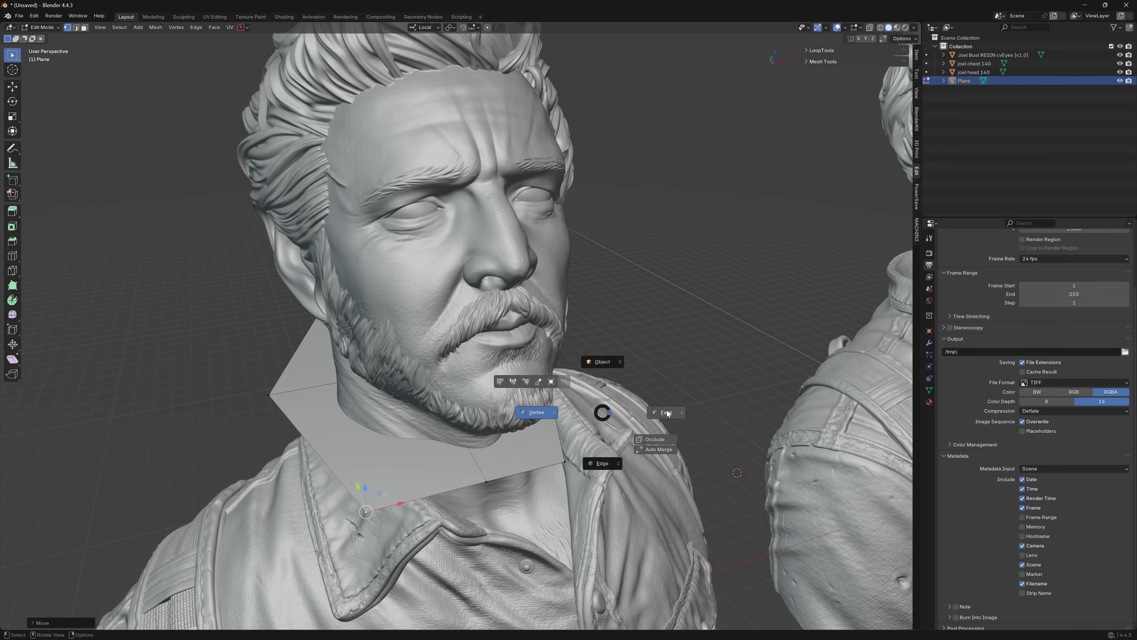
click(668, 412)
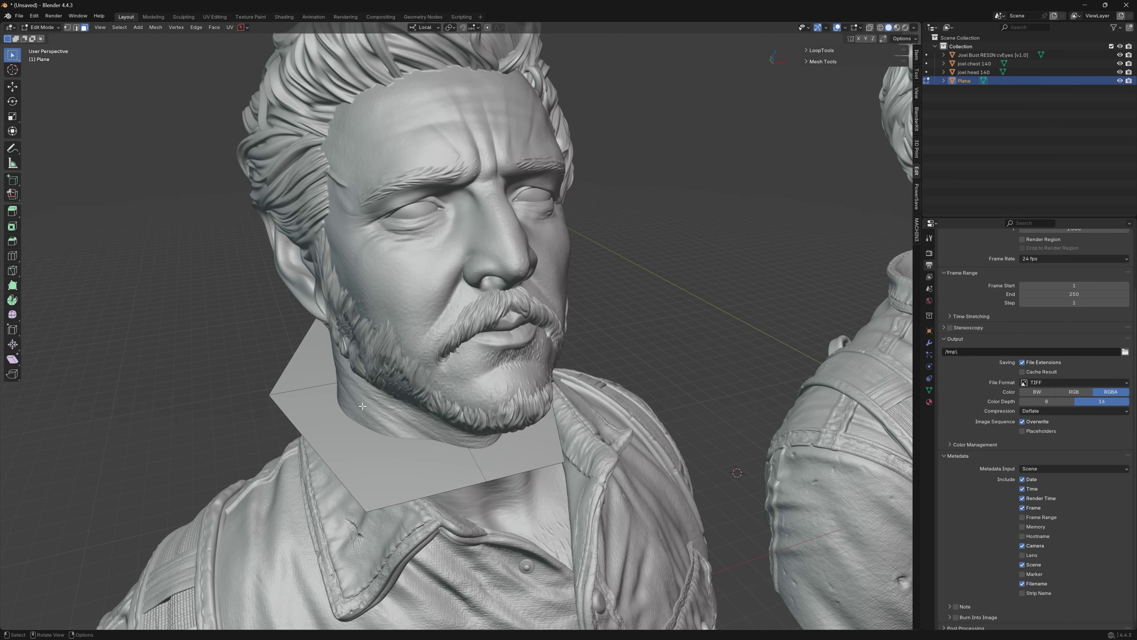
key(a)
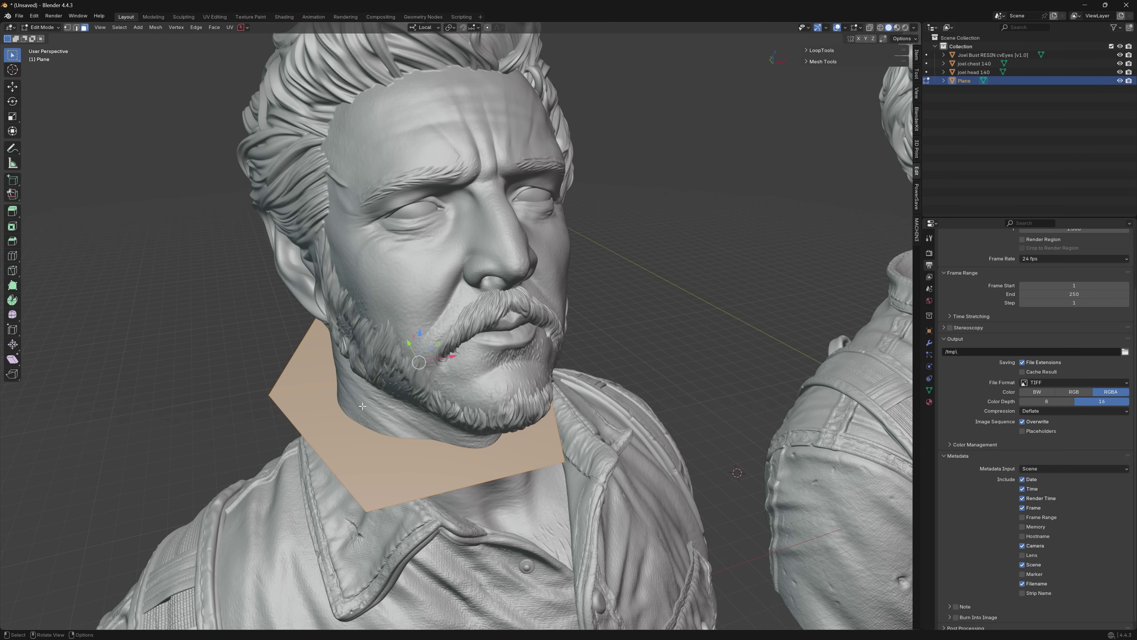
key(e)
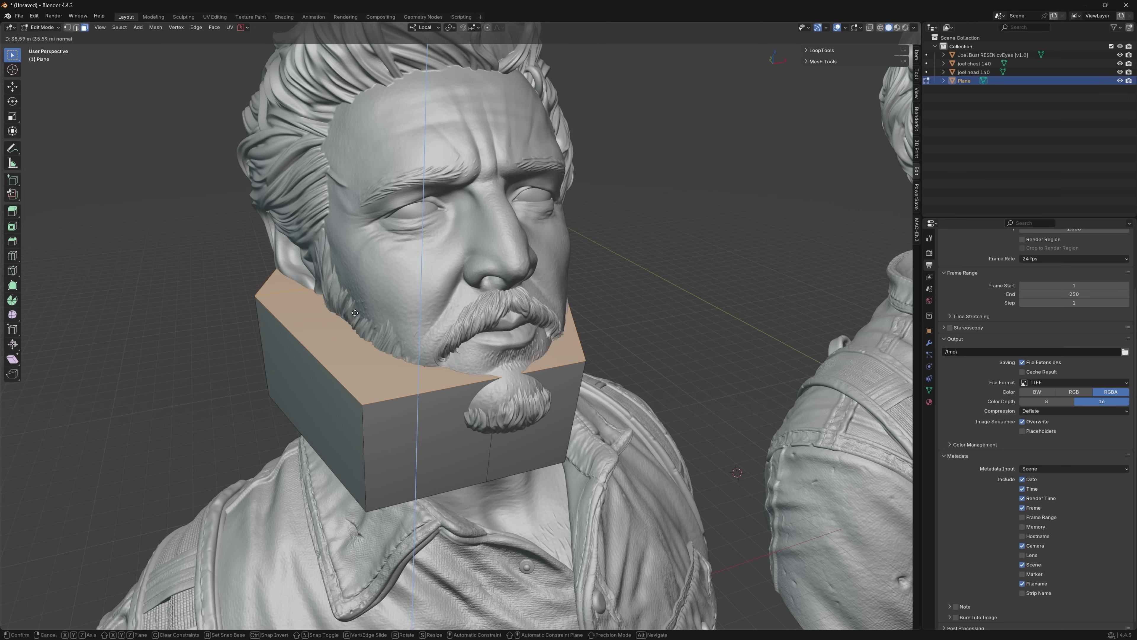
click(353, 338)
key(s)
click(336, 344)
key(e)
click(320, 98)
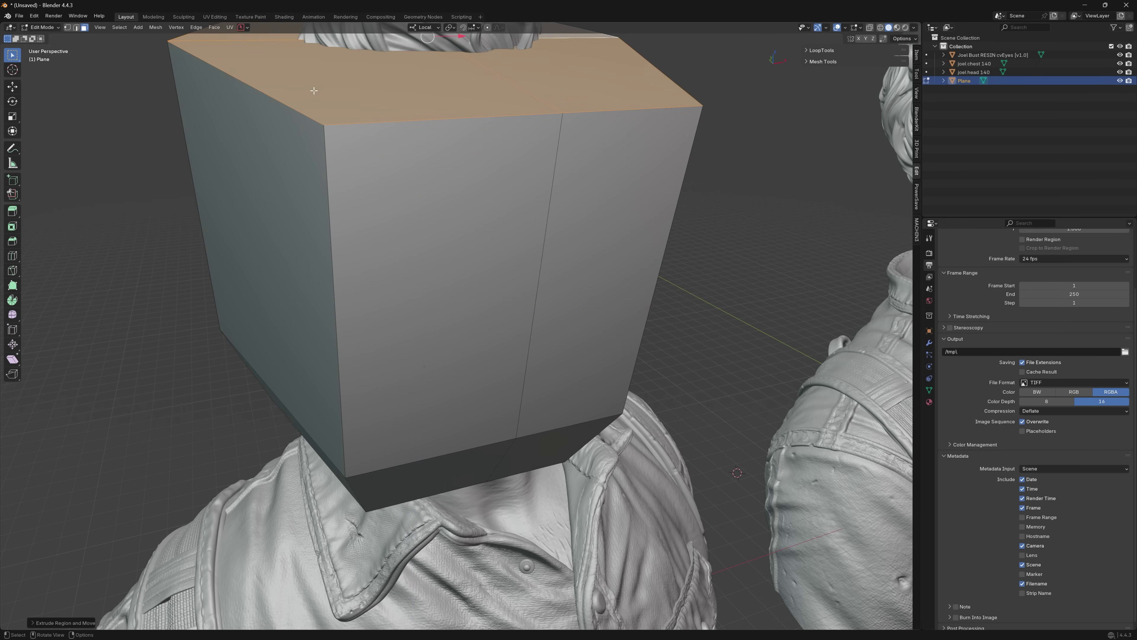
Step: Raise the box's top faces along Z above the head
middle_drag(315, 85, 499, 389)
key(g)
key(z)
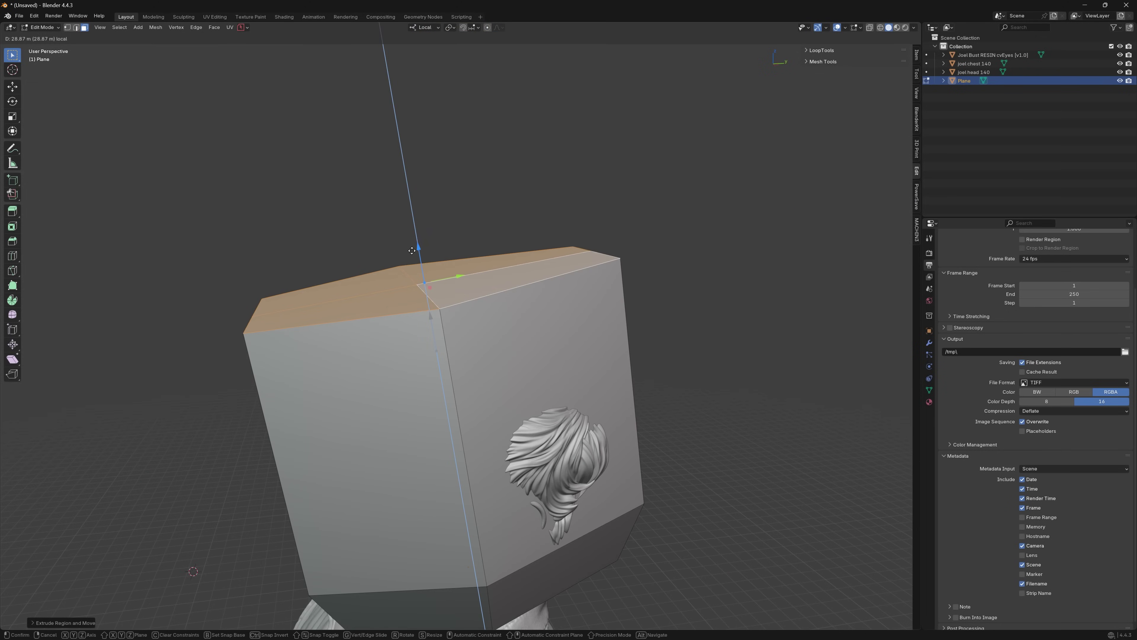
click(415, 249)
scroll(705, 458, down, 1)
key(g)
key(z)
click(483, 369)
Step: Push the hair-side face of the box outward and select the lower middle strip face
click(483, 369)
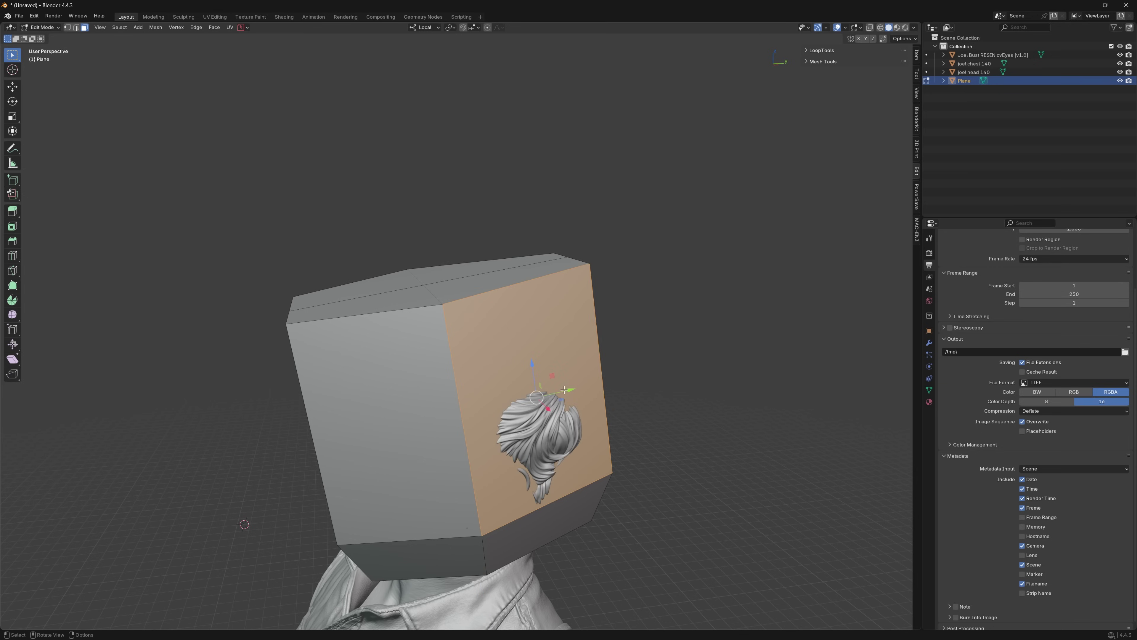
key(g)
click(565, 412)
middle_drag(564, 412, 419, 506)
click(396, 476)
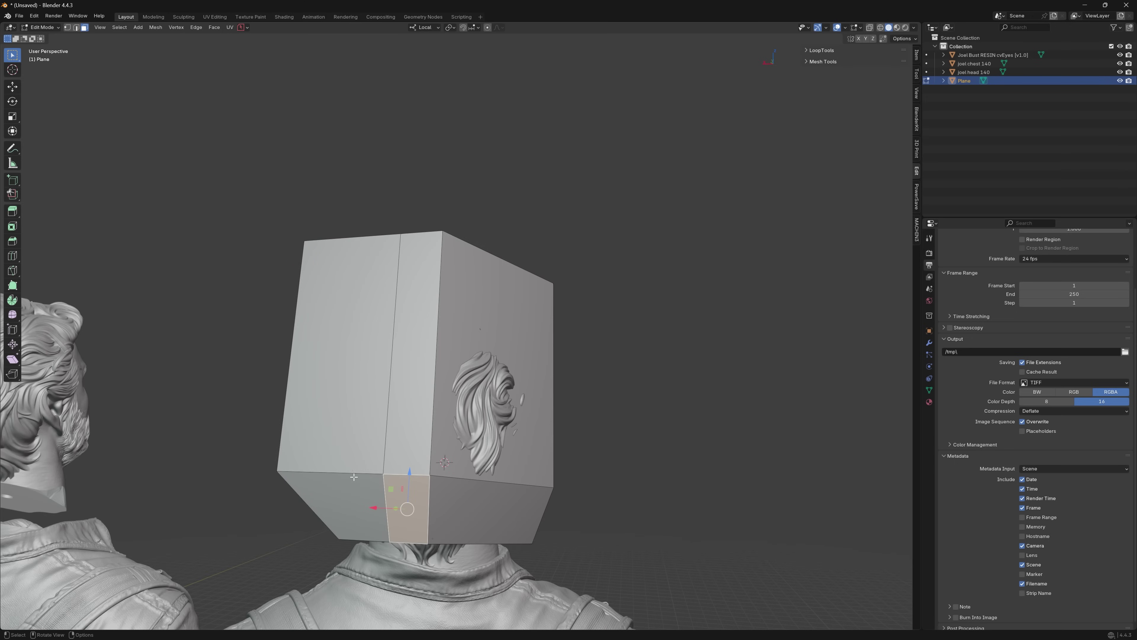
click(334, 472)
middle_drag(335, 472, 408, 496)
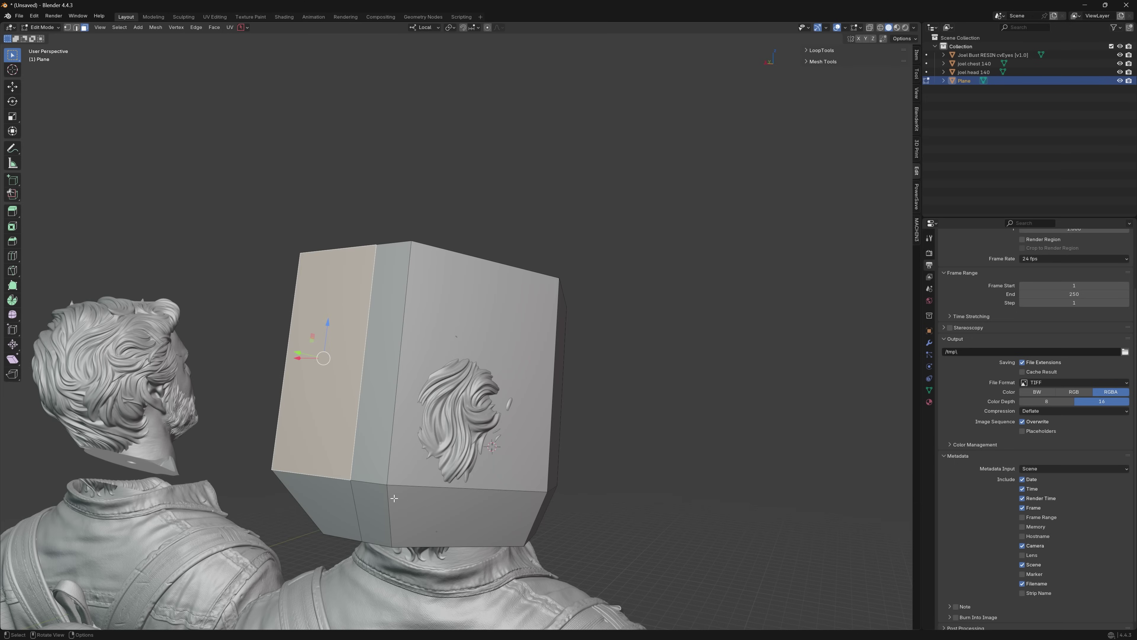
key(a)
click(384, 489)
Step: In vertex mode, push the box's lower and top vertices right along X
key(1)
click(396, 490)
middle_drag(438, 530, 397, 509)
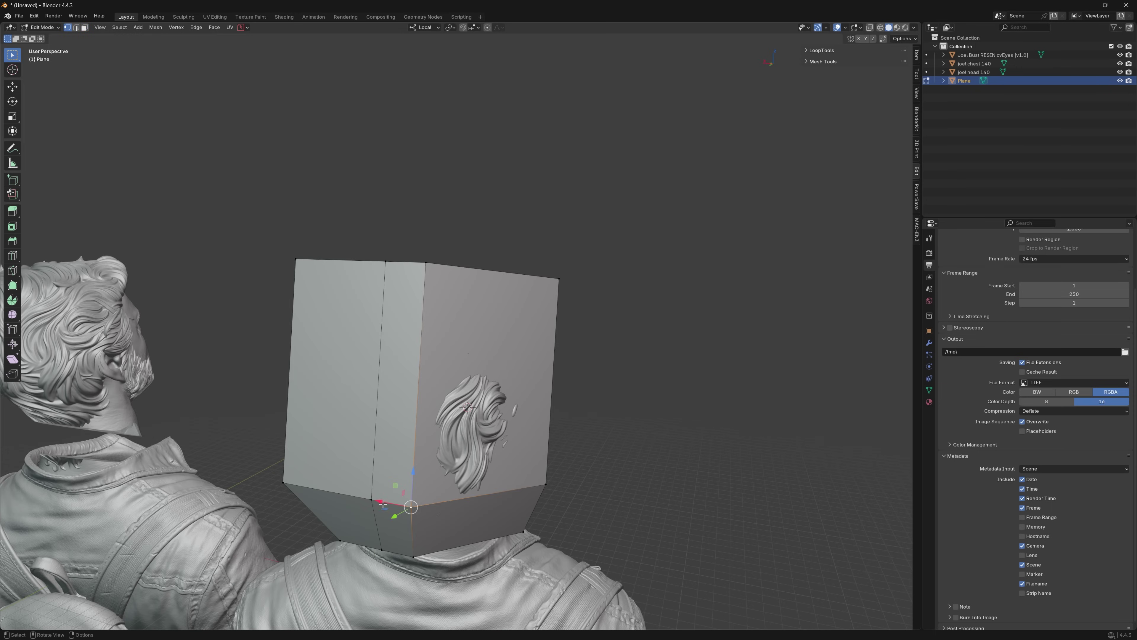
drag(383, 504, 413, 509)
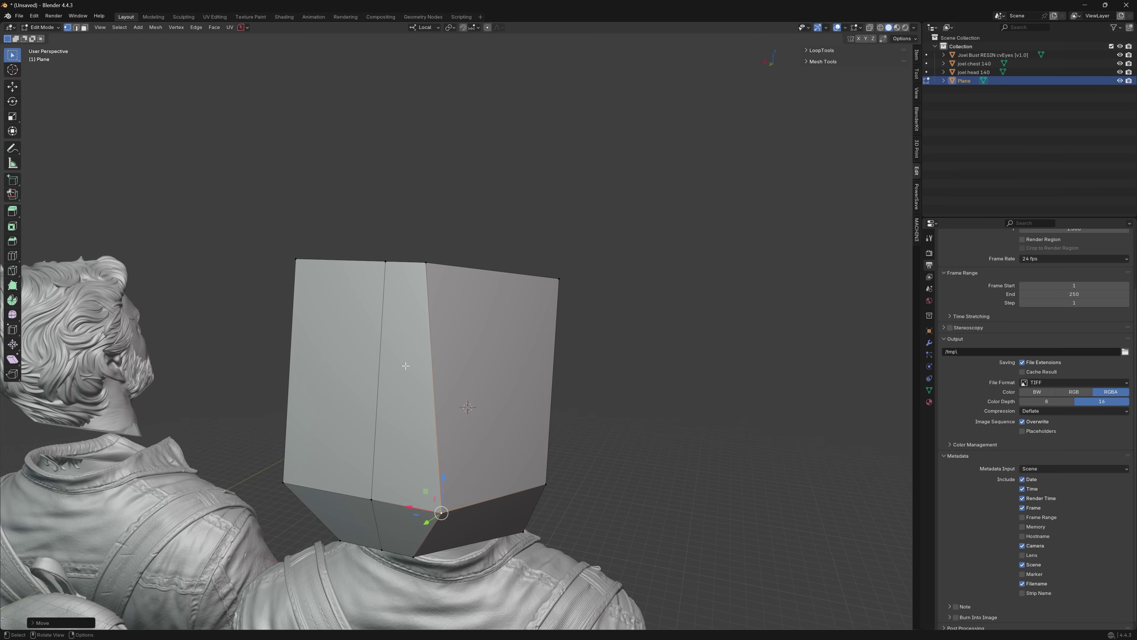
click(426, 261)
drag(394, 262, 433, 263)
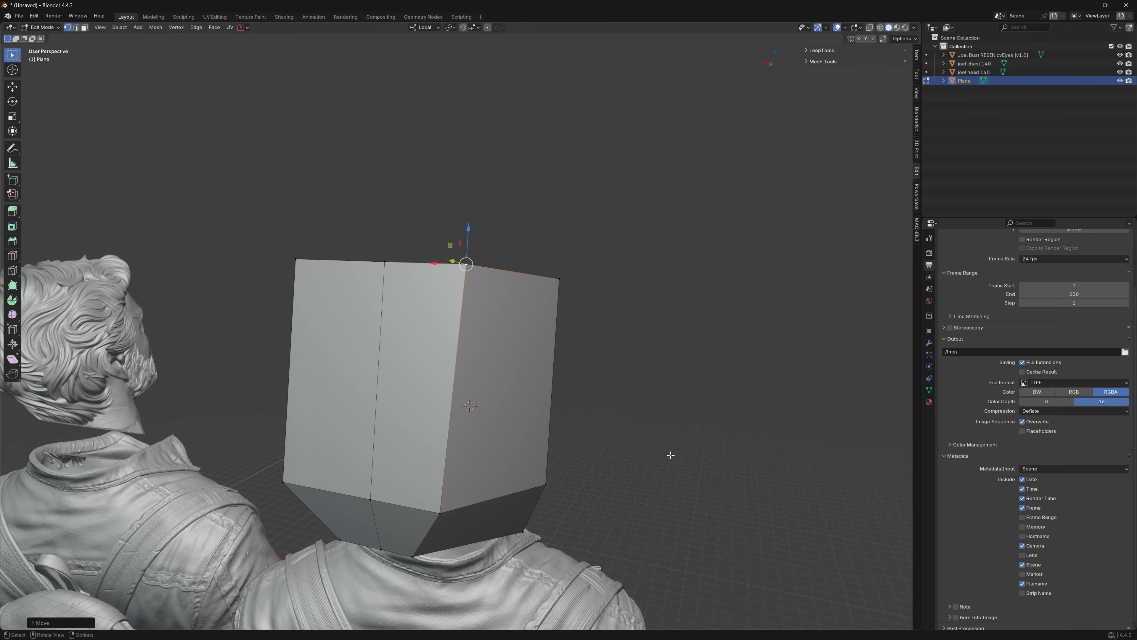
click(656, 458)
middle_drag(657, 459, 537, 453)
scroll(546, 464, down, 5)
middle_drag(662, 490, 639, 515)
key(Tab)
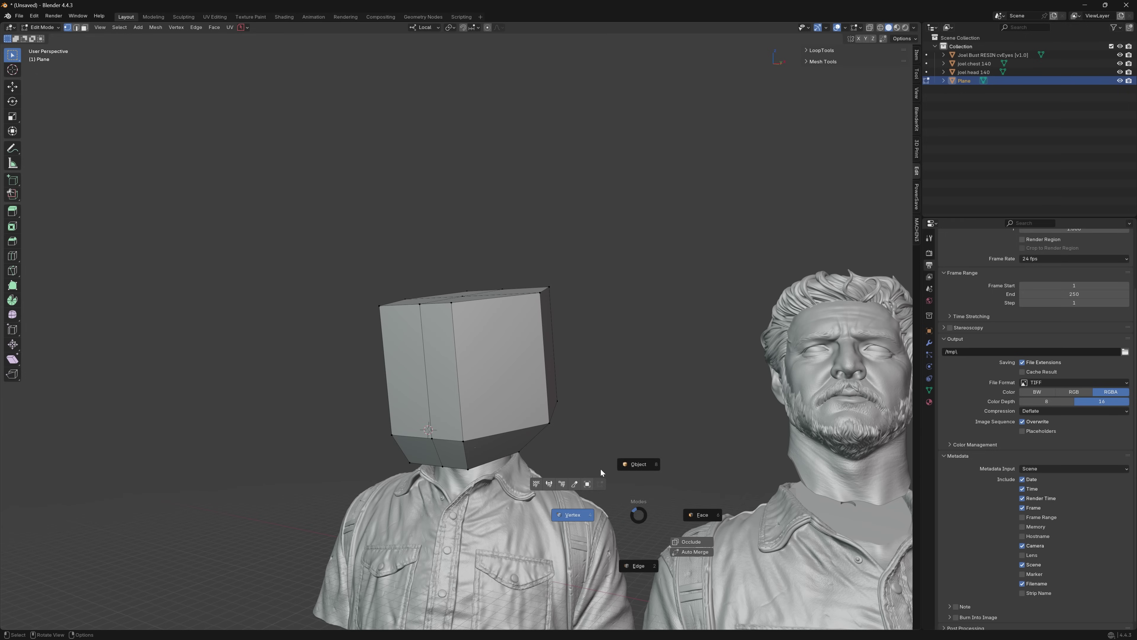
Step: Return to Object Mode and move the cutter box along its local Z axis
click(666, 324)
scroll(666, 324, up, 4)
middle_drag(666, 324, 683, 379)
key(g)
key(z)
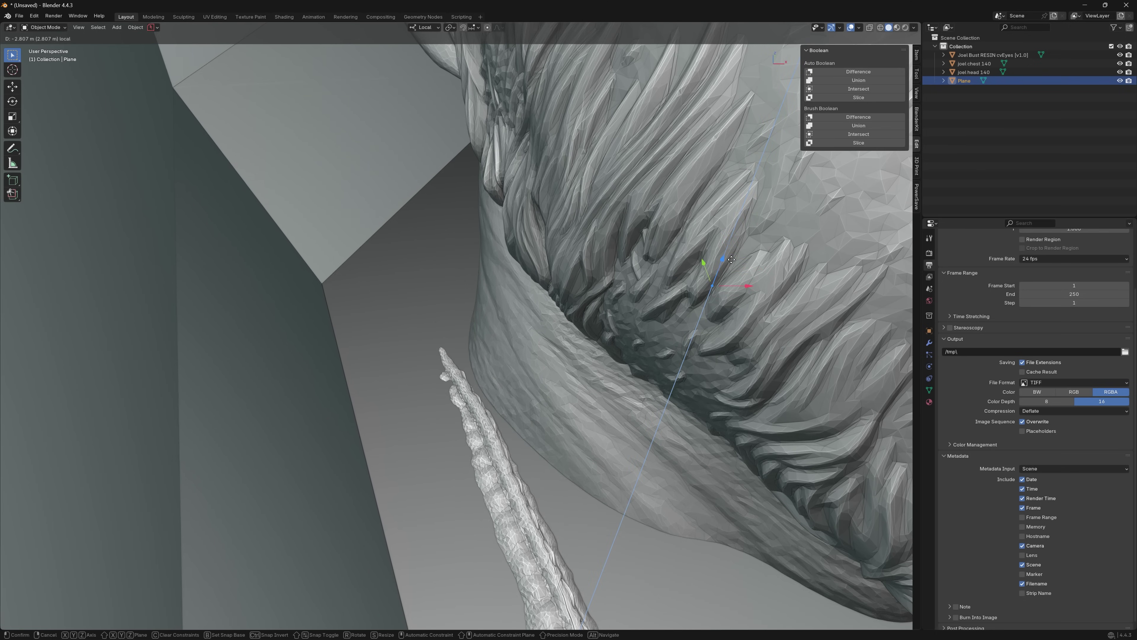
click(777, 343)
Step: Add the bust to the selection together with the cutter box
middle_drag(777, 343, 781, 317)
middle_drag(688, 346, 671, 363)
scroll(669, 364, down, 2)
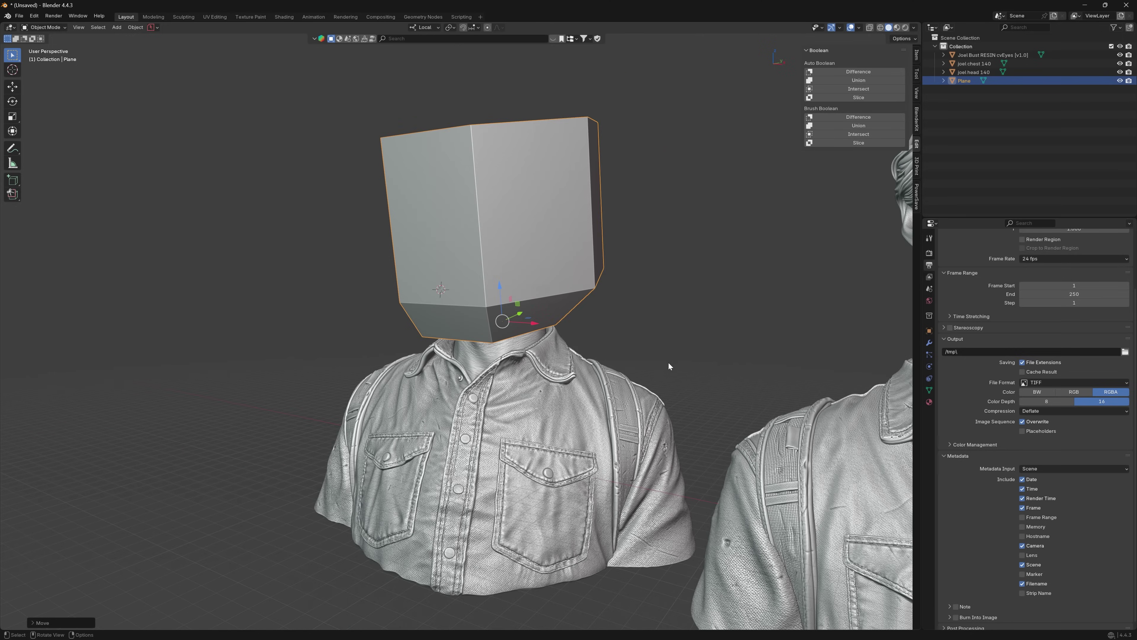
shift+click(500, 424)
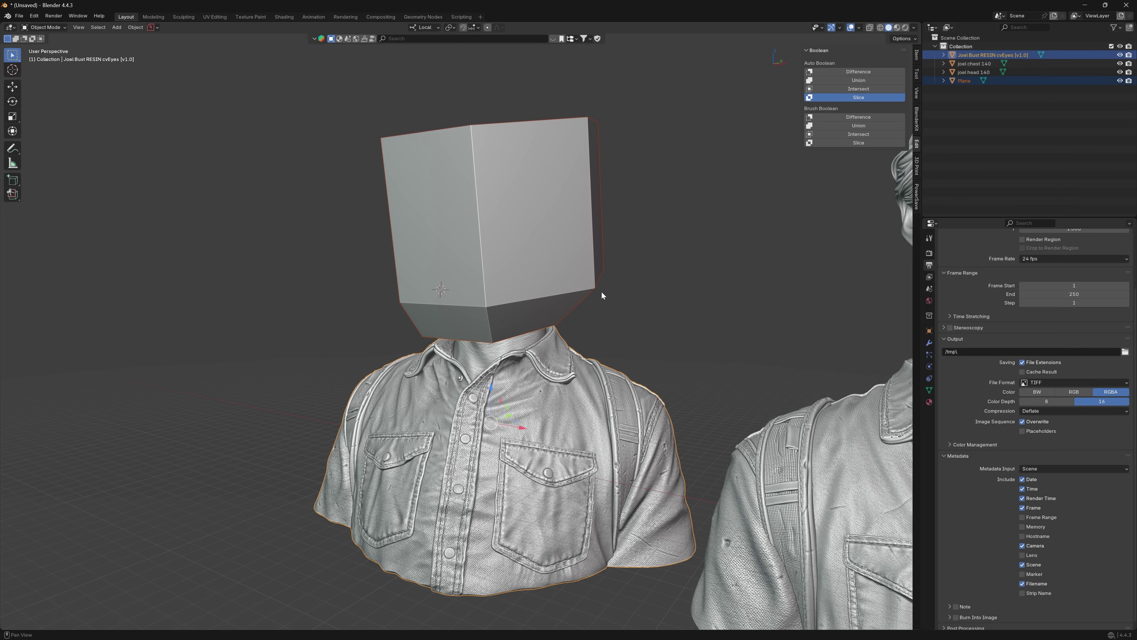
key(g)
key(z)
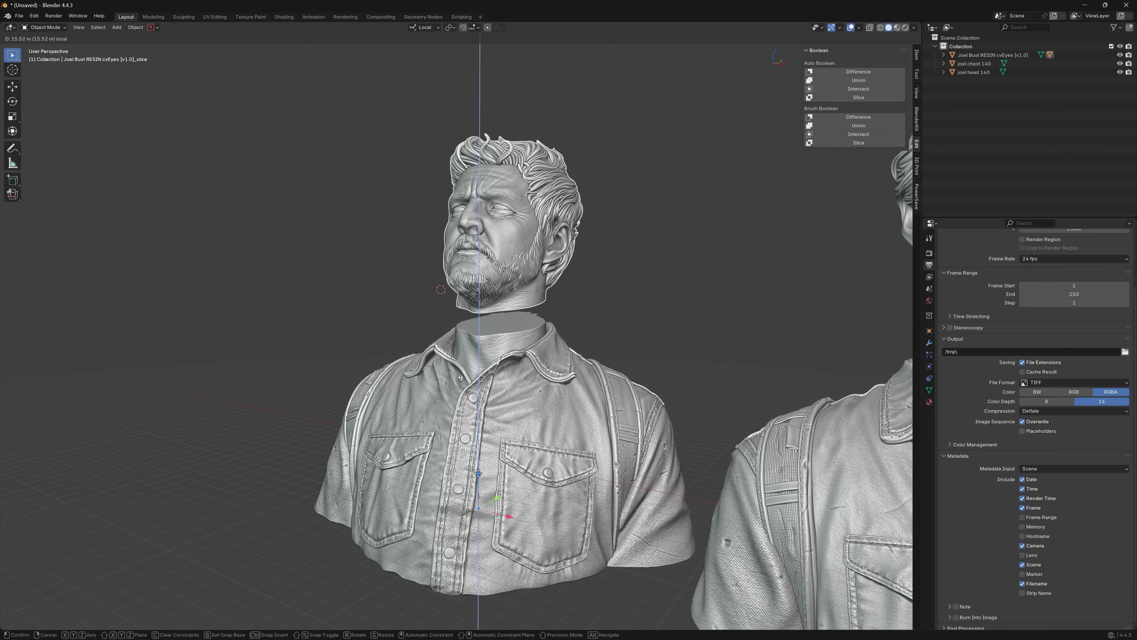
click(479, 473)
scroll(584, 421, up, 3)
middle_drag(584, 421, 568, 345)
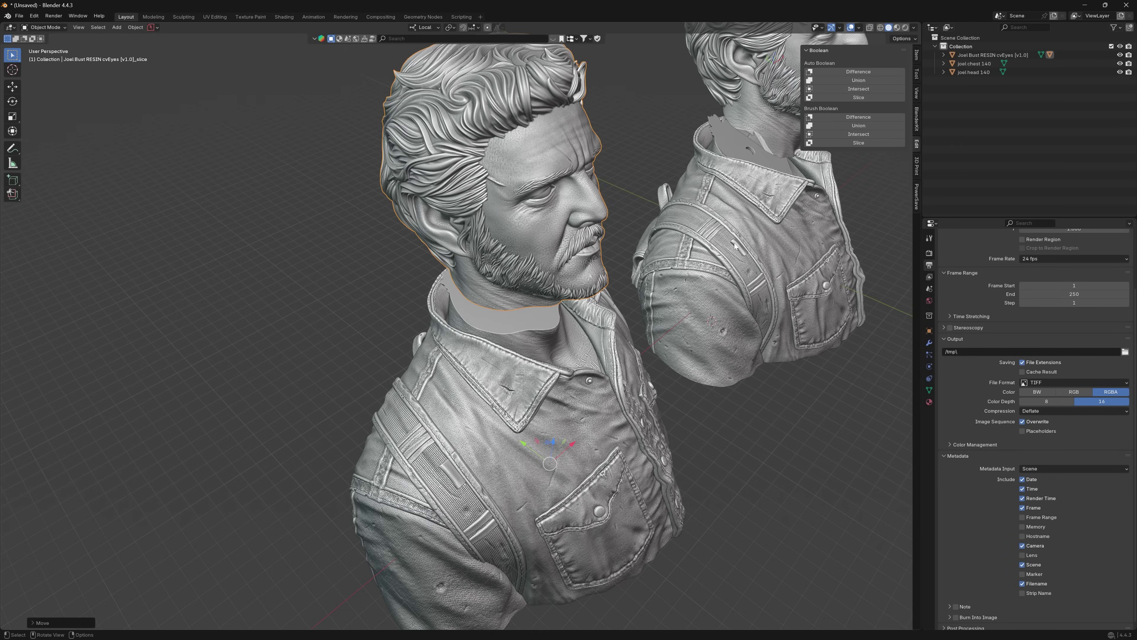
middle_drag(737, 245, 568, 358)
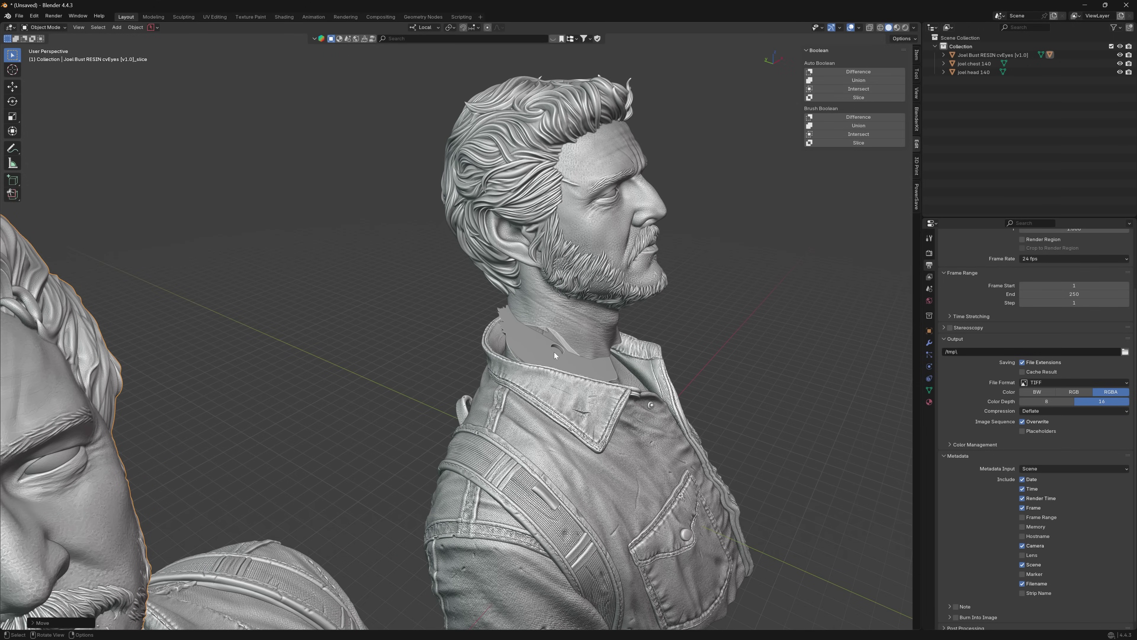
middle_drag(555, 352, 542, 403)
scroll(431, 445, down, 2)
middle_drag(541, 403, 406, 265)
click(19, 16)
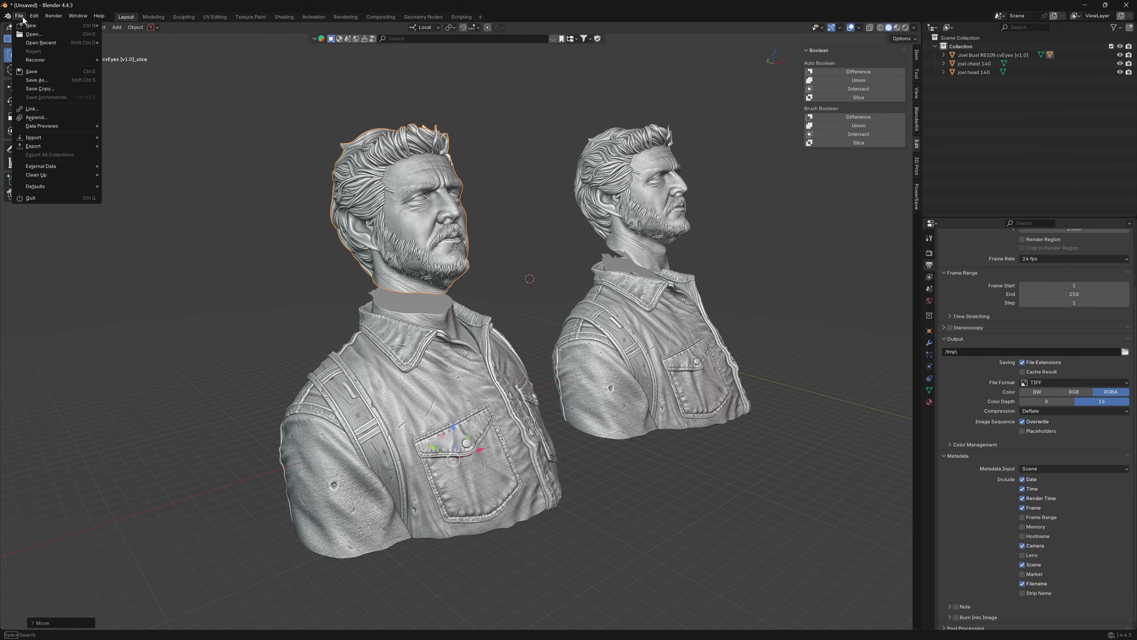
mouse_move(34, 146)
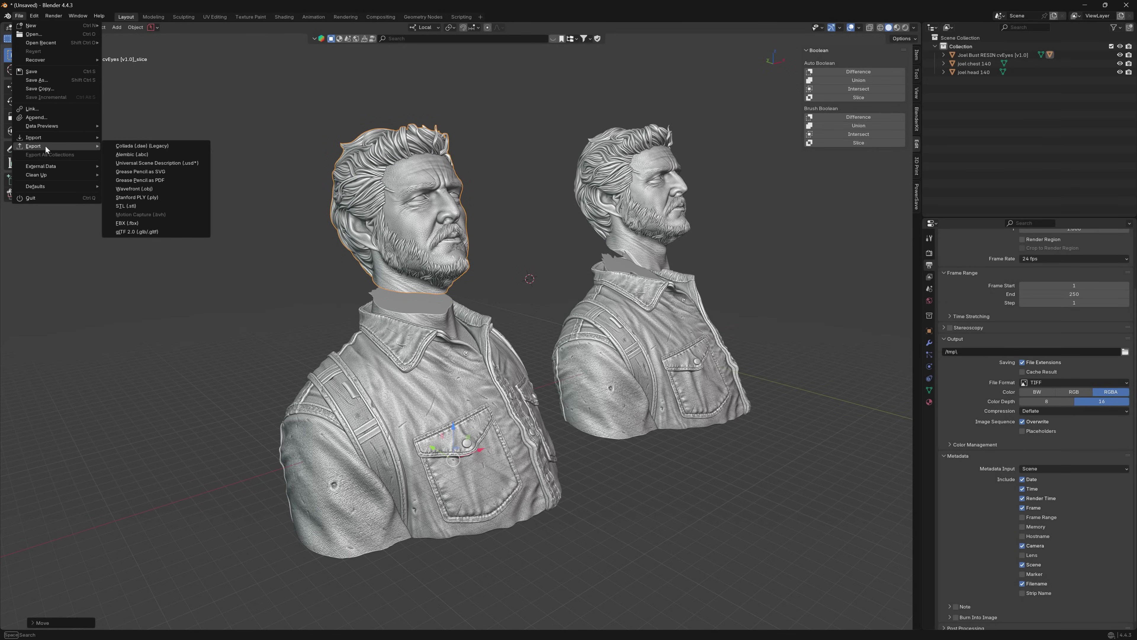
click(135, 205)
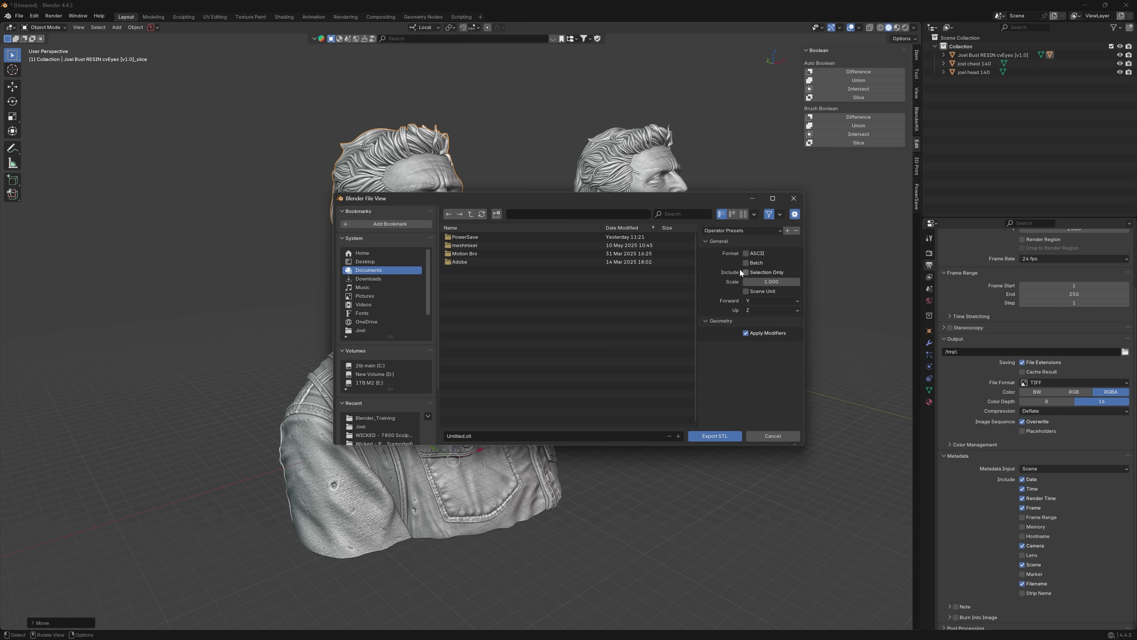
drag(582, 198, 718, 243)
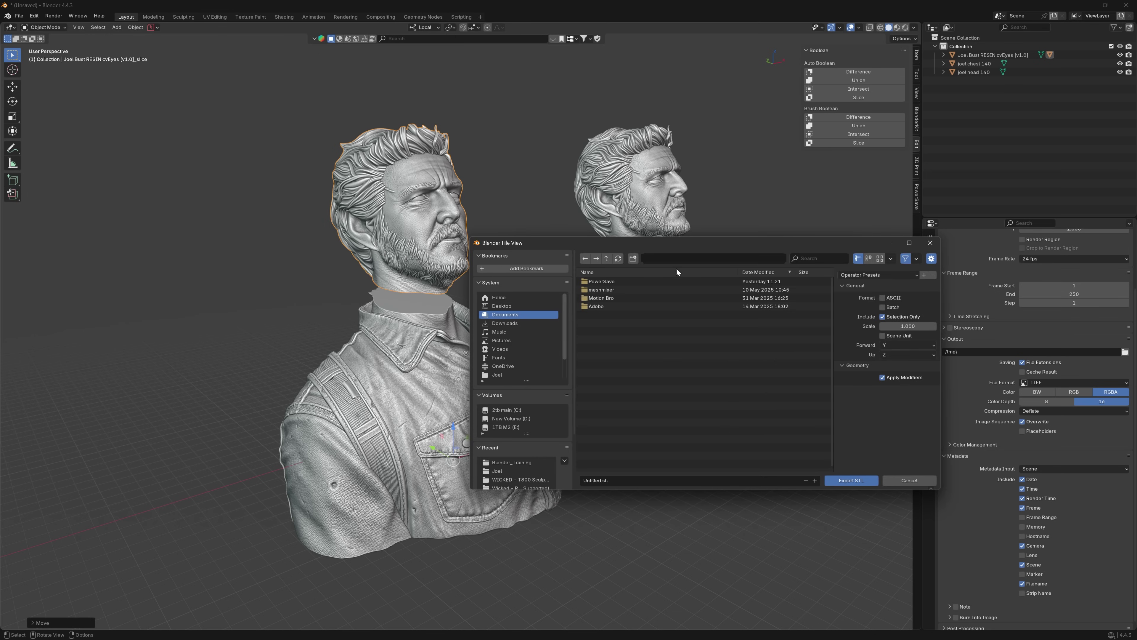
drag(691, 245, 641, 377)
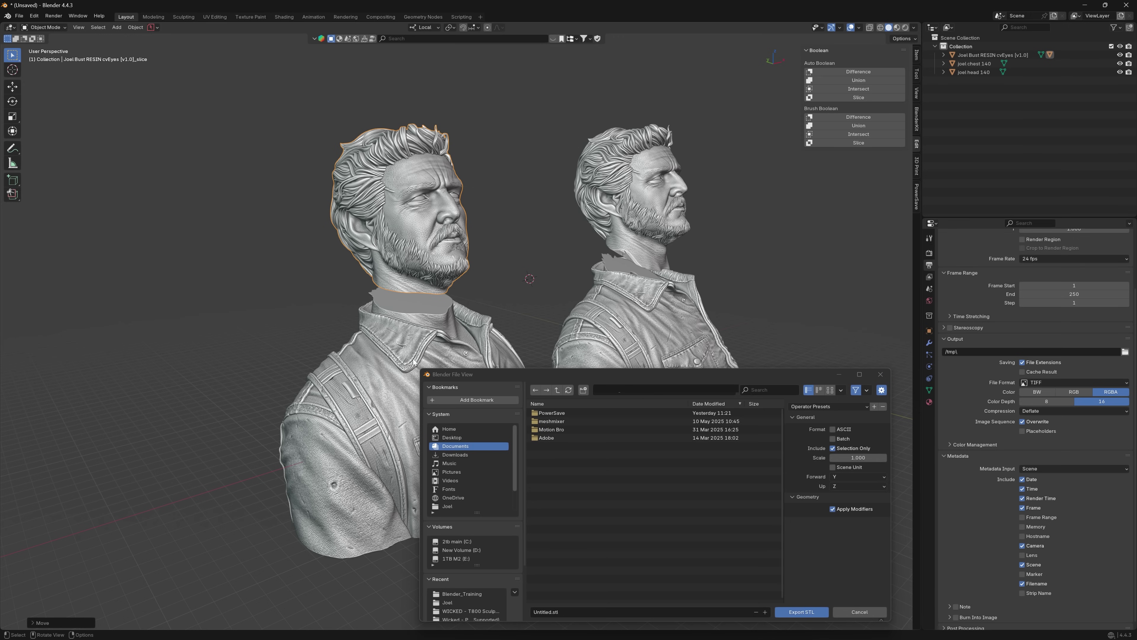
click(859, 611)
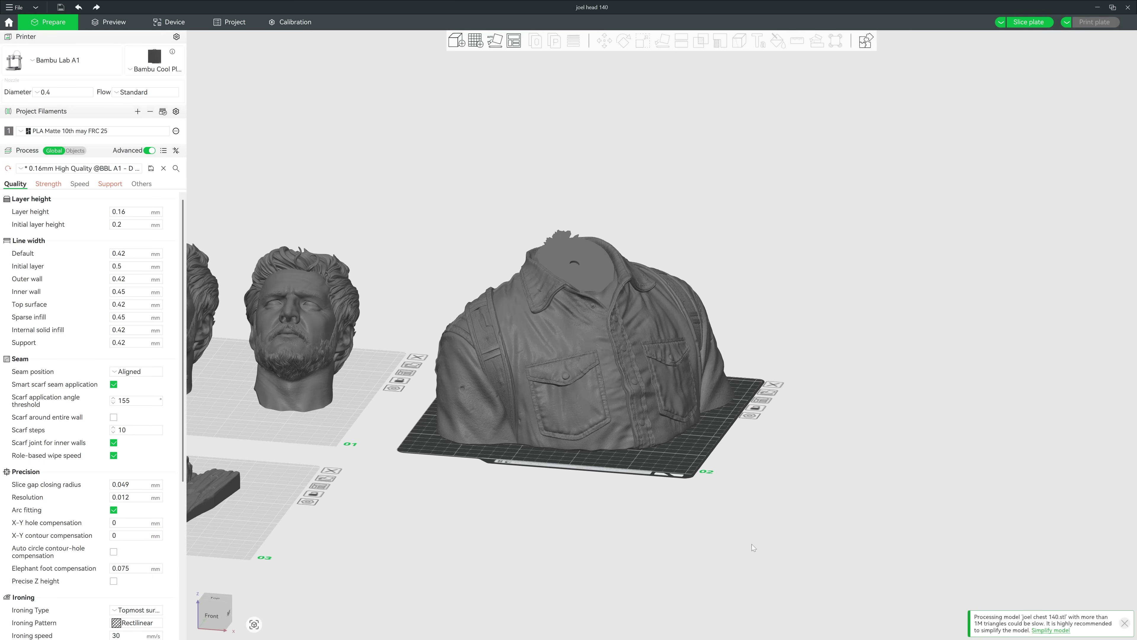
Step: Orbit and pan around the chest on plate 02 and the neighbouring head plates
scroll(752, 541, up, 3)
right_drag(756, 540, 835, 539)
right_drag(305, 582, 827, 522)
scroll(827, 530, up, 3)
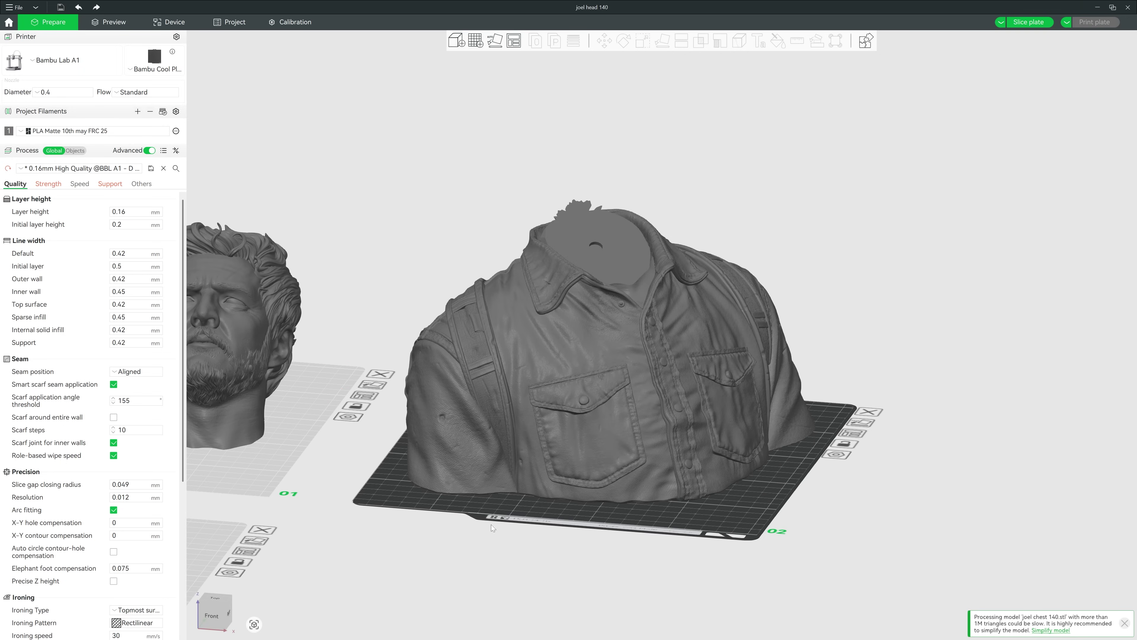
scroll(827, 530, down, 3)
drag(827, 529, 839, 553)
drag(600, 490, 448, 502)
right_drag(448, 502, 340, 511)
scroll(326, 514, up, 3)
drag(326, 514, 552, 543)
right_drag(262, 405, 530, 388)
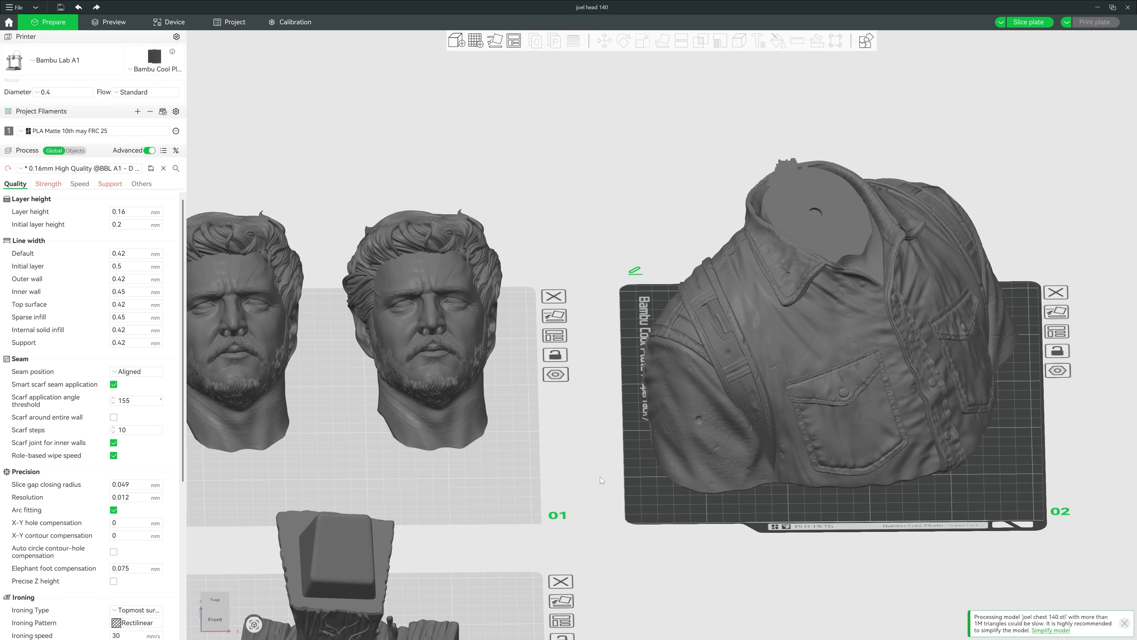
scroll(758, 499, up, 3)
scroll(818, 495, down, 3)
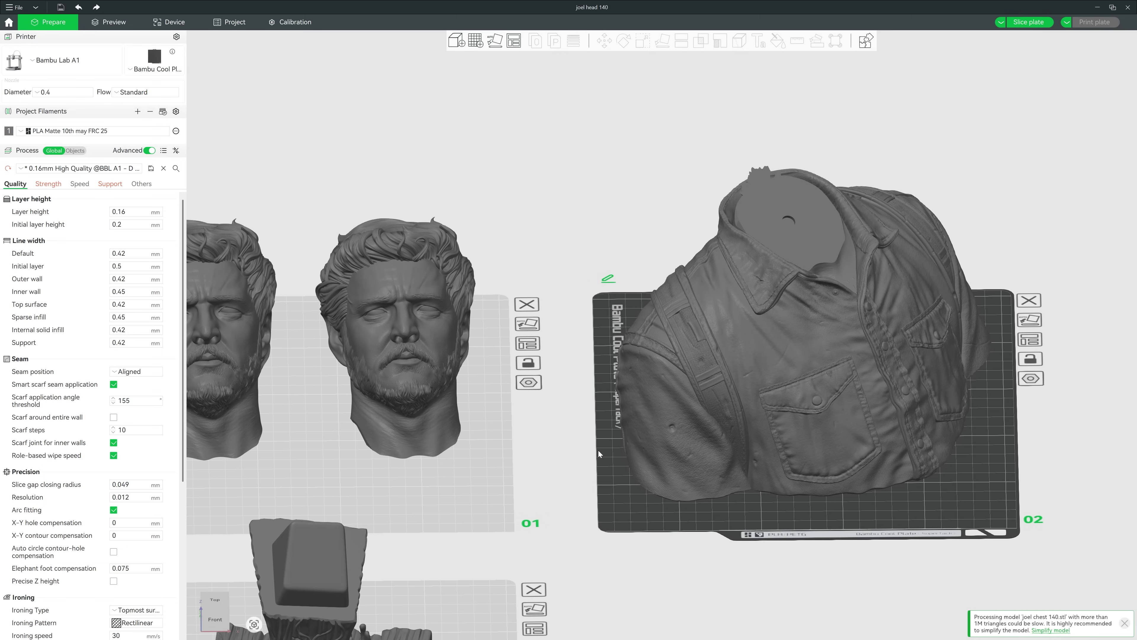
scroll(753, 480, up, 2)
scroll(730, 515, down, 2)
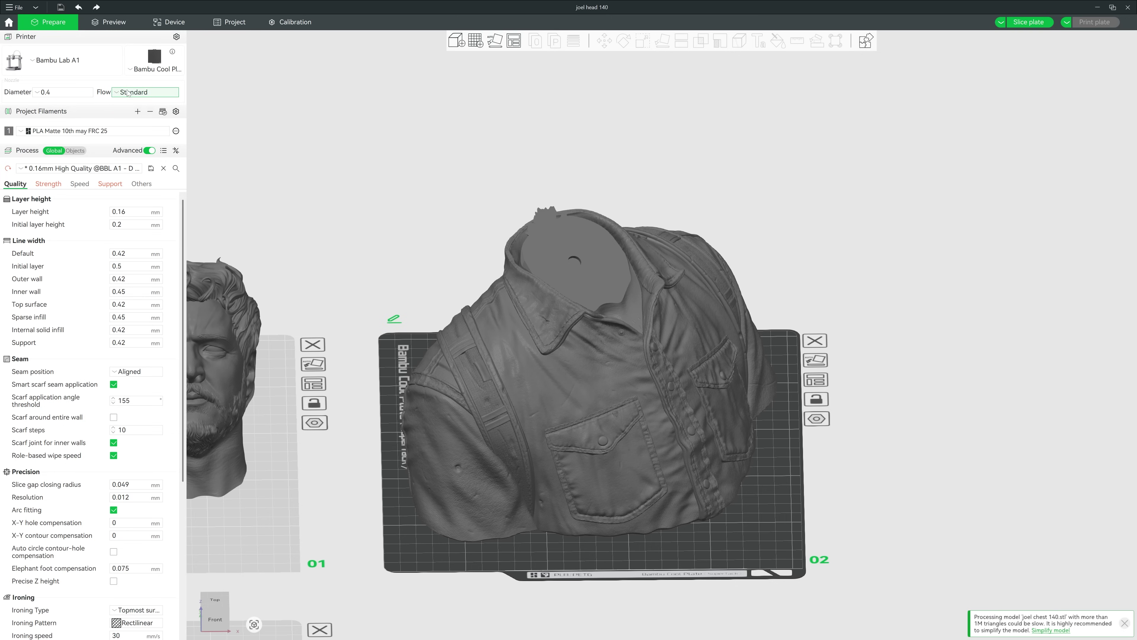
Step: Confirm the plate type is Bambu Cool Plate SuperTack and collapse the Printer section
click(152, 69)
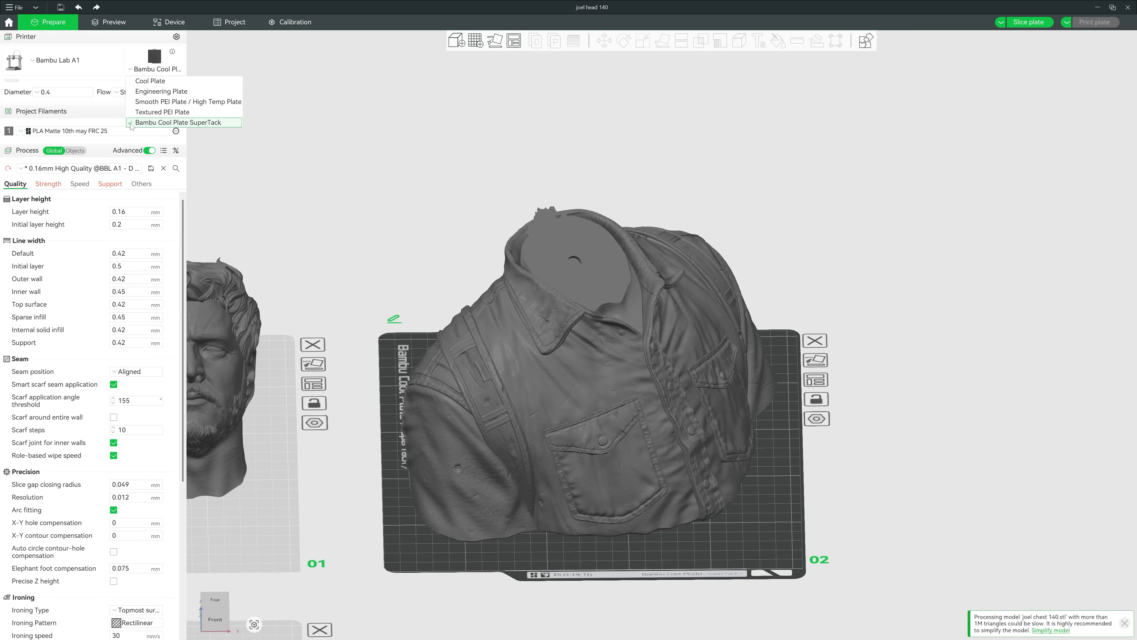
click(138, 40)
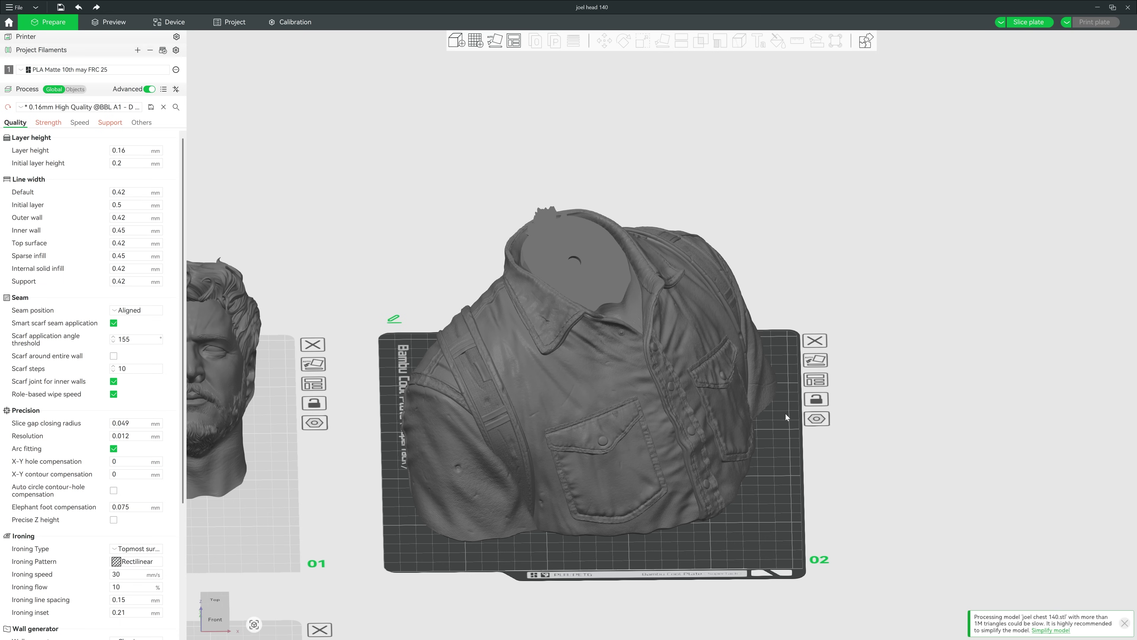
scroll(870, 524, up, 3)
drag(878, 535, 843, 513)
right_drag(843, 512, 887, 574)
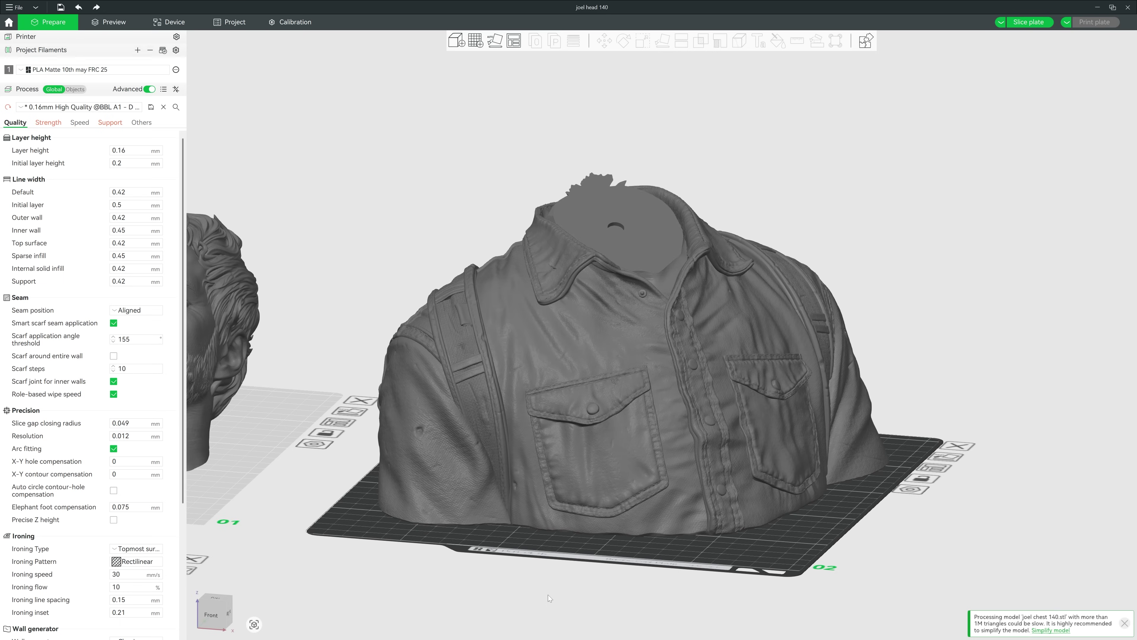
drag(541, 592, 547, 596)
scroll(727, 553, up, 2)
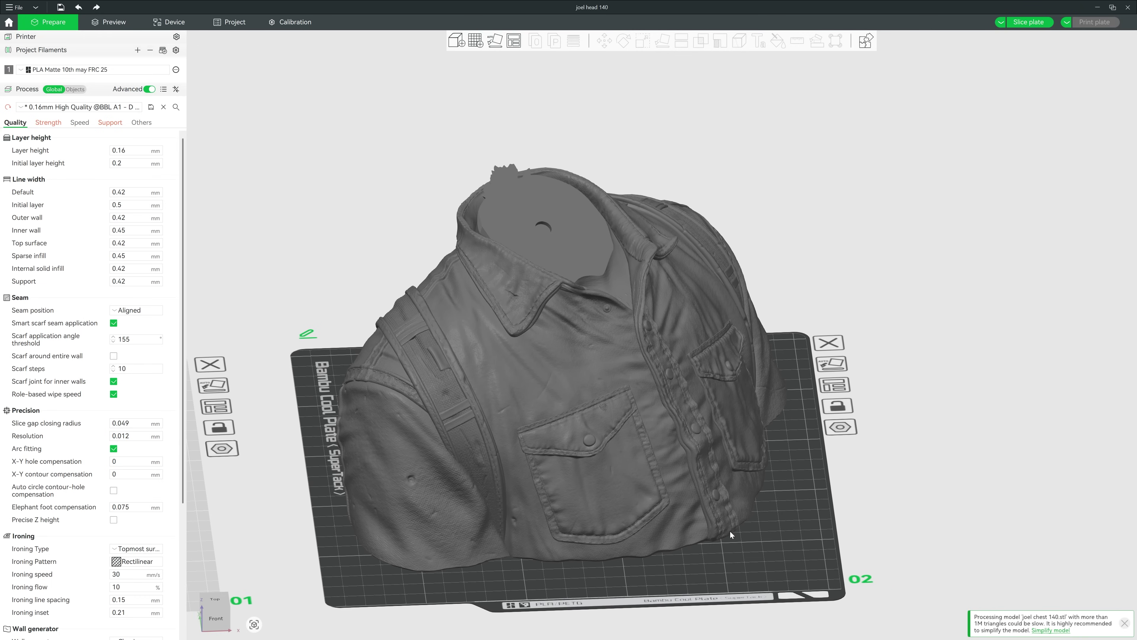
Step: Review the process and filament presets, keeping the current ones
click(67, 108)
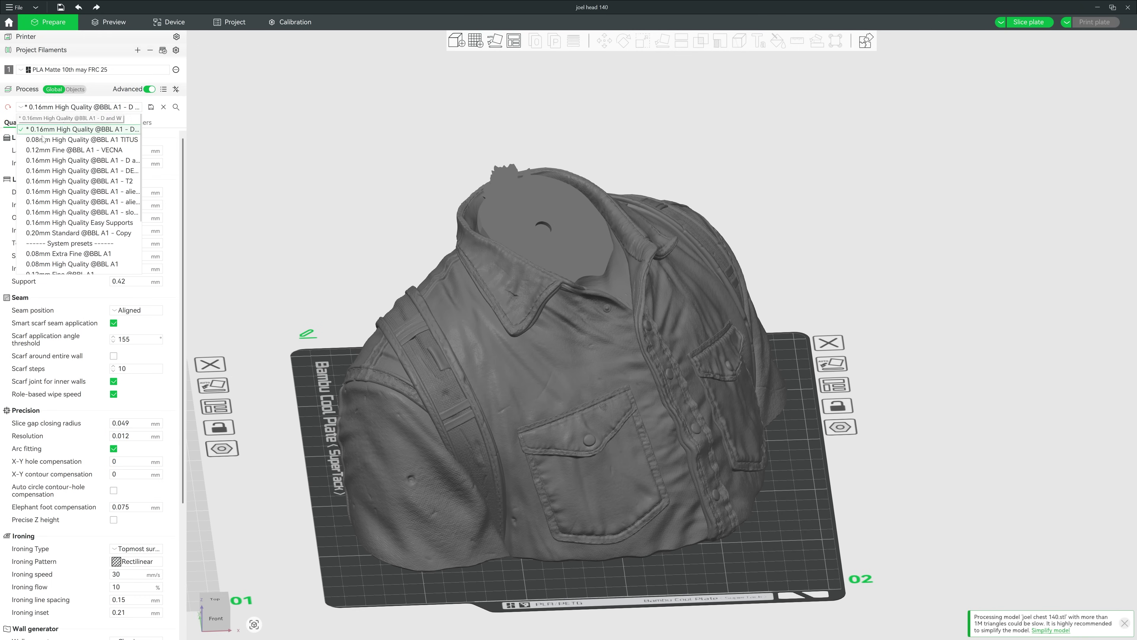
scroll(83, 218, down, 2)
scroll(83, 219, down, 1)
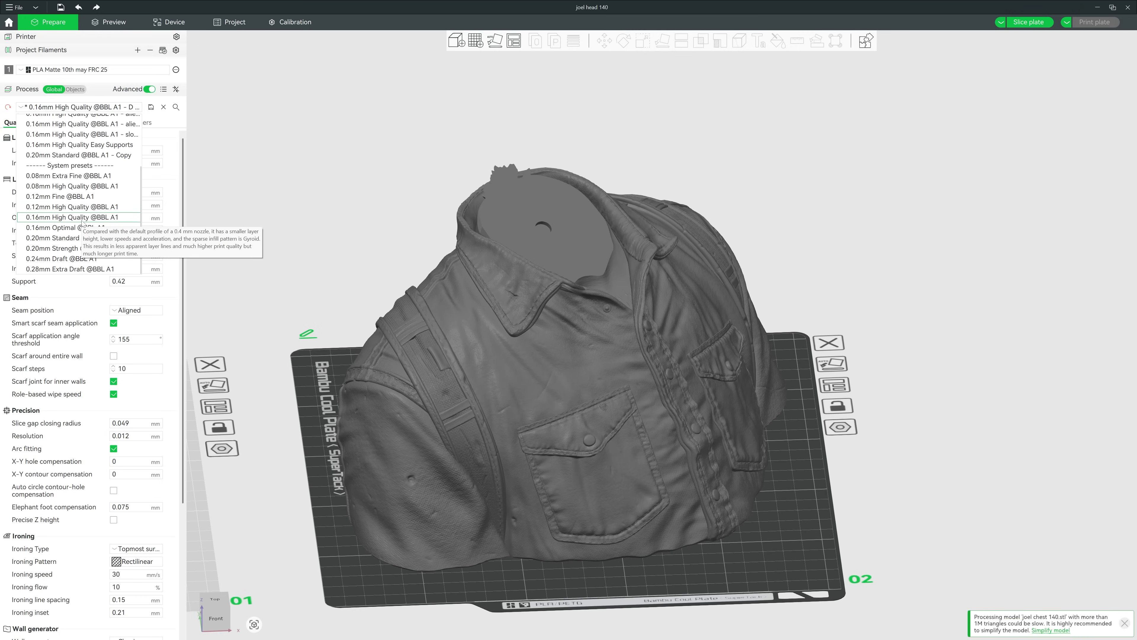
click(68, 69)
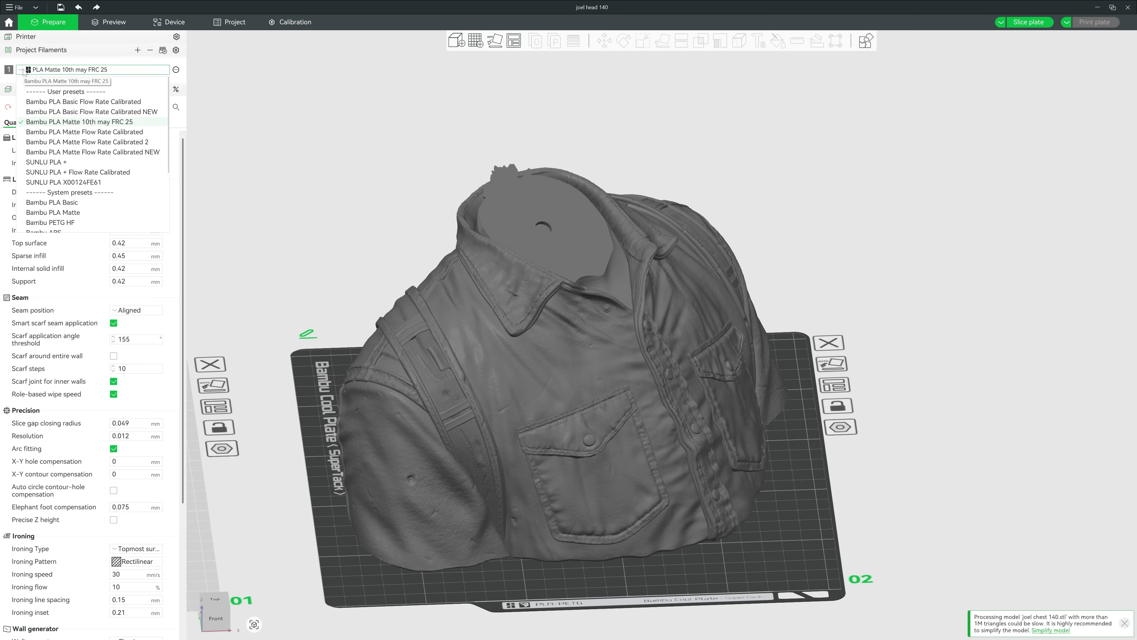
scroll(75, 219, down, 1)
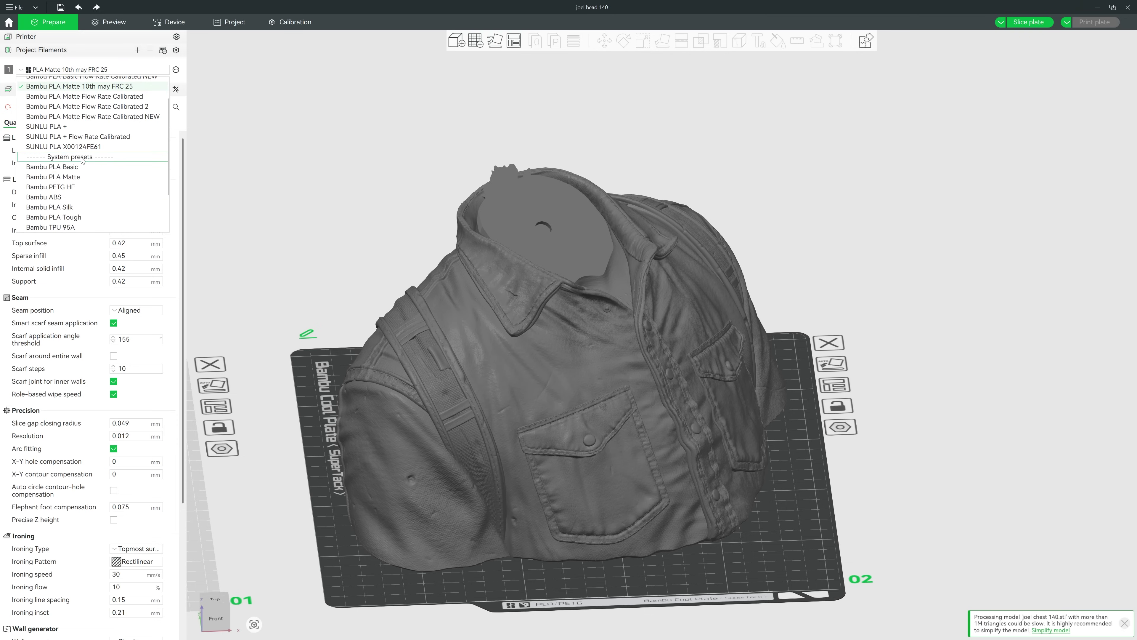
click(9, 80)
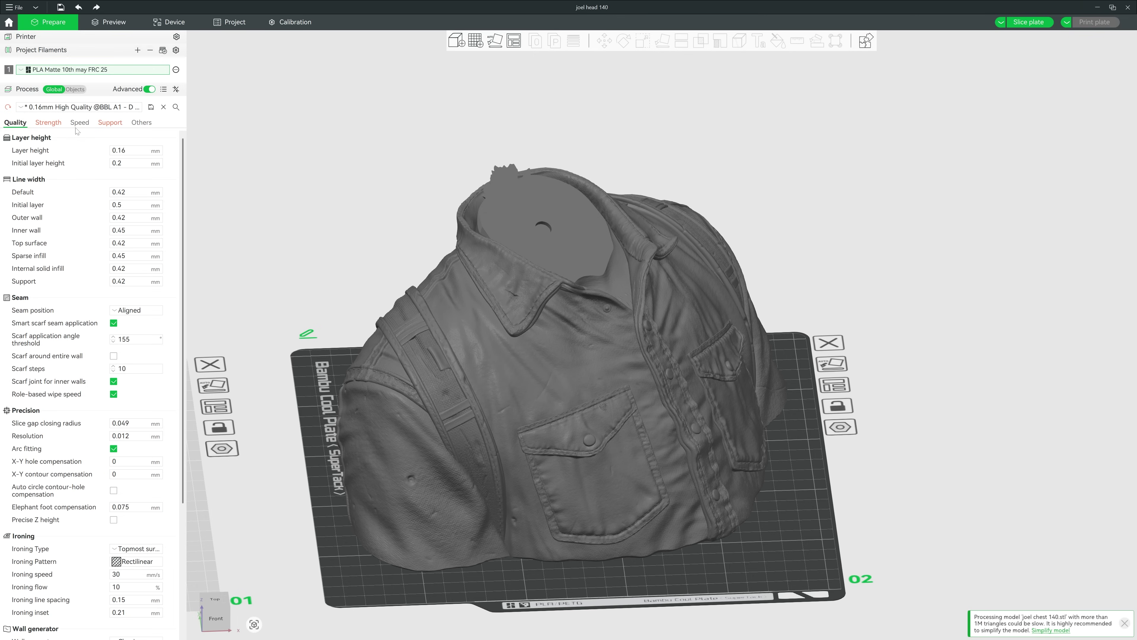
Step: Turn on support generation in the process Support settings
click(55, 122)
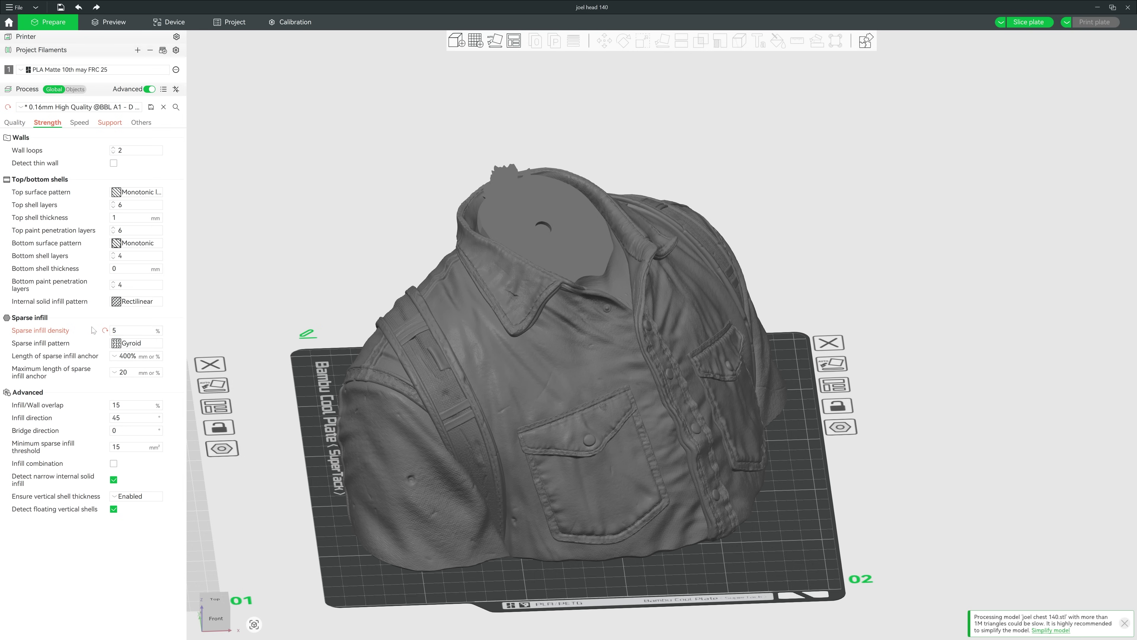
click(109, 124)
click(114, 150)
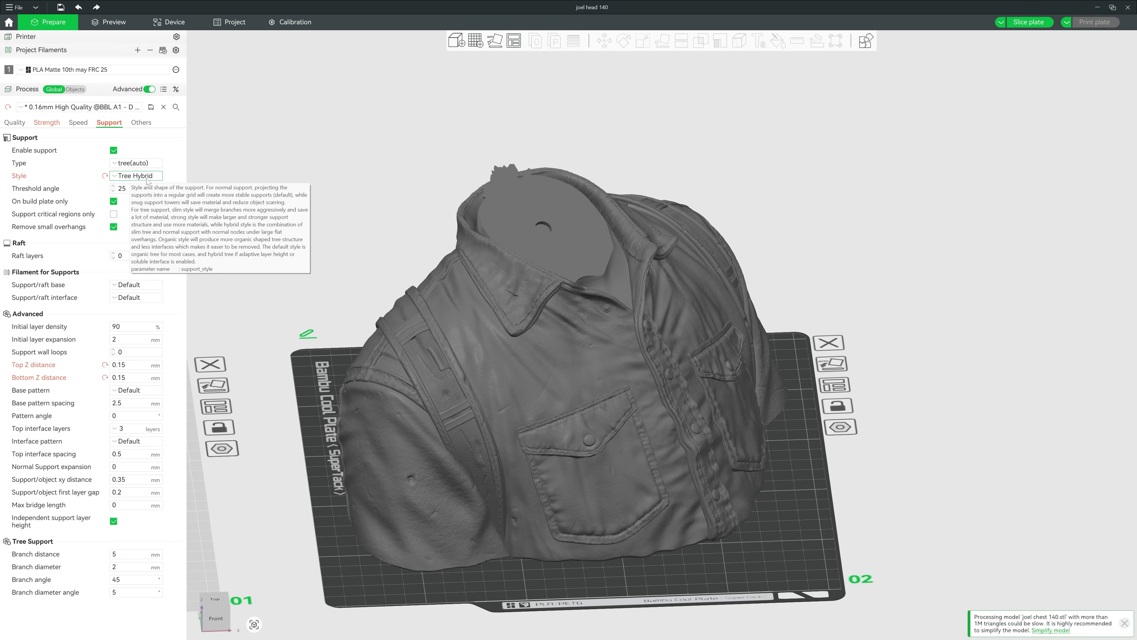
Step: Nudge the chest back inside the plate boundary and set Top Z distance to 0.15 mm
drag(475, 598, 448, 544)
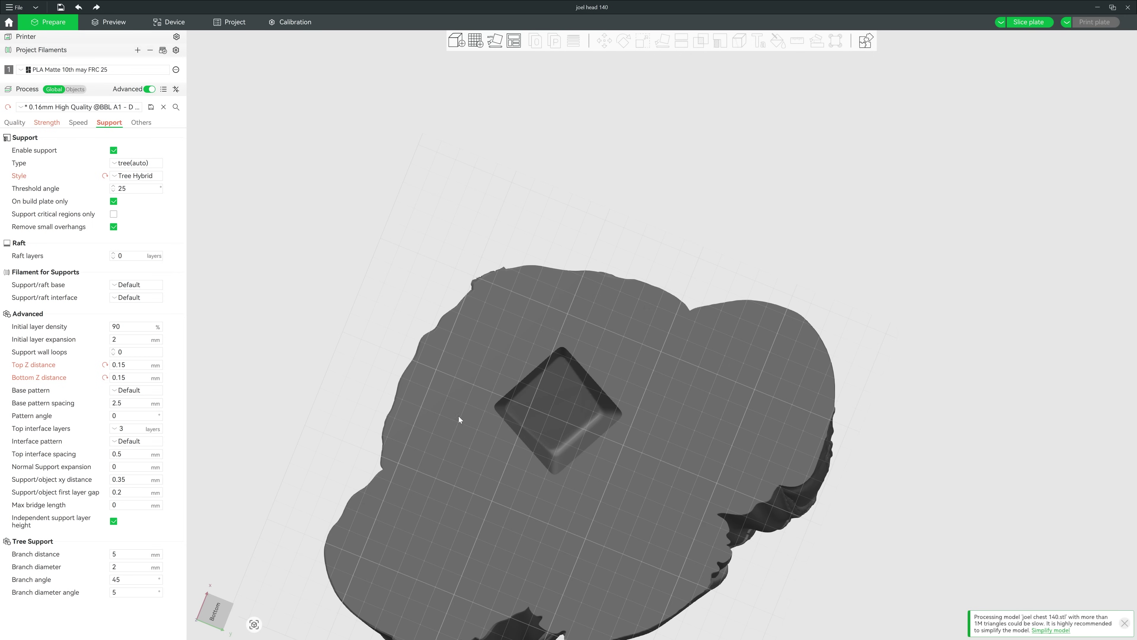
drag(563, 437, 569, 489)
key(3)
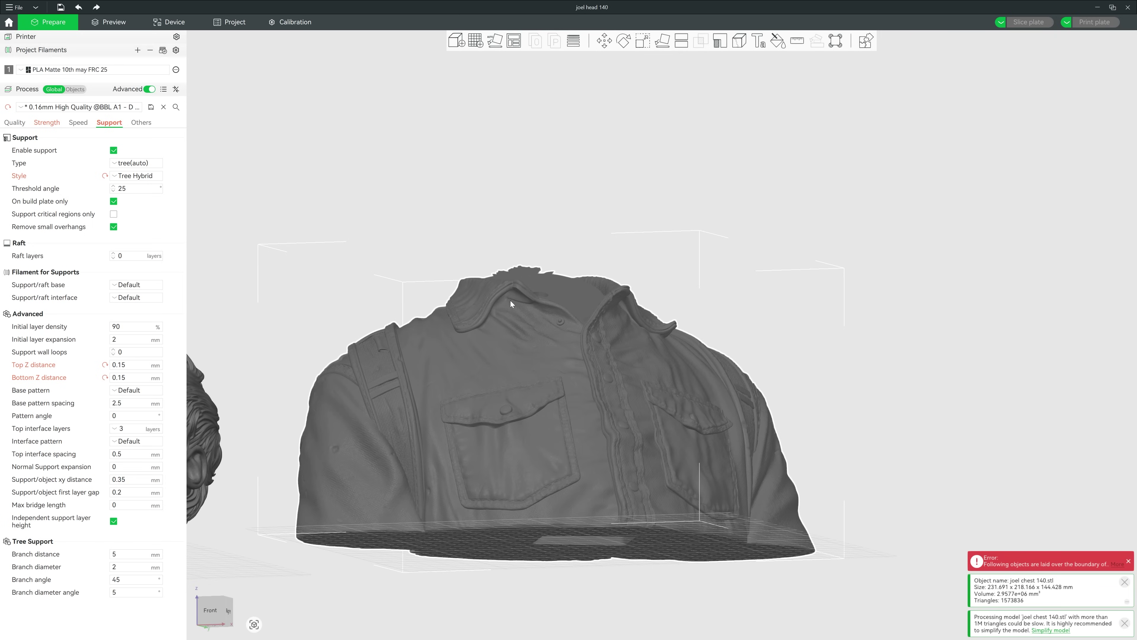
key(Right)
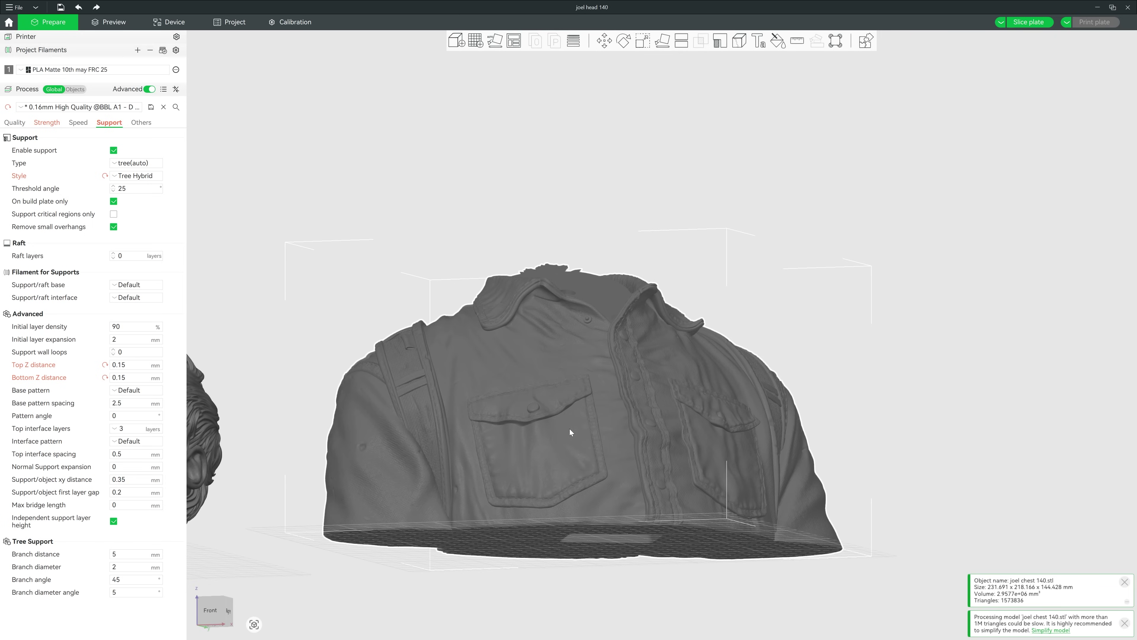
key(2)
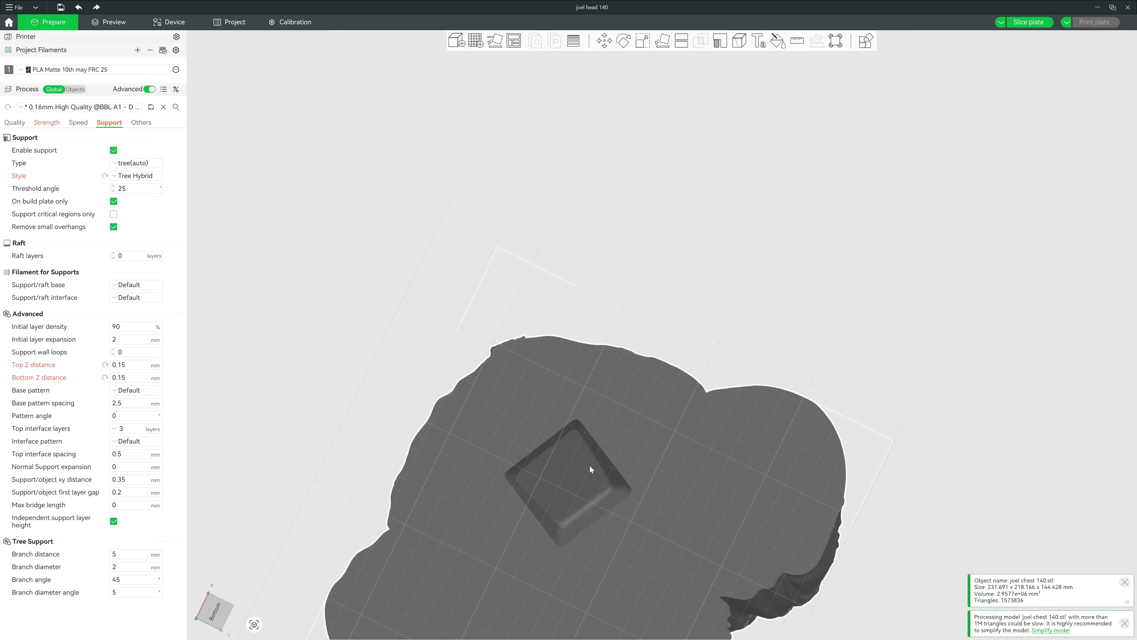
drag(340, 380, 329, 392)
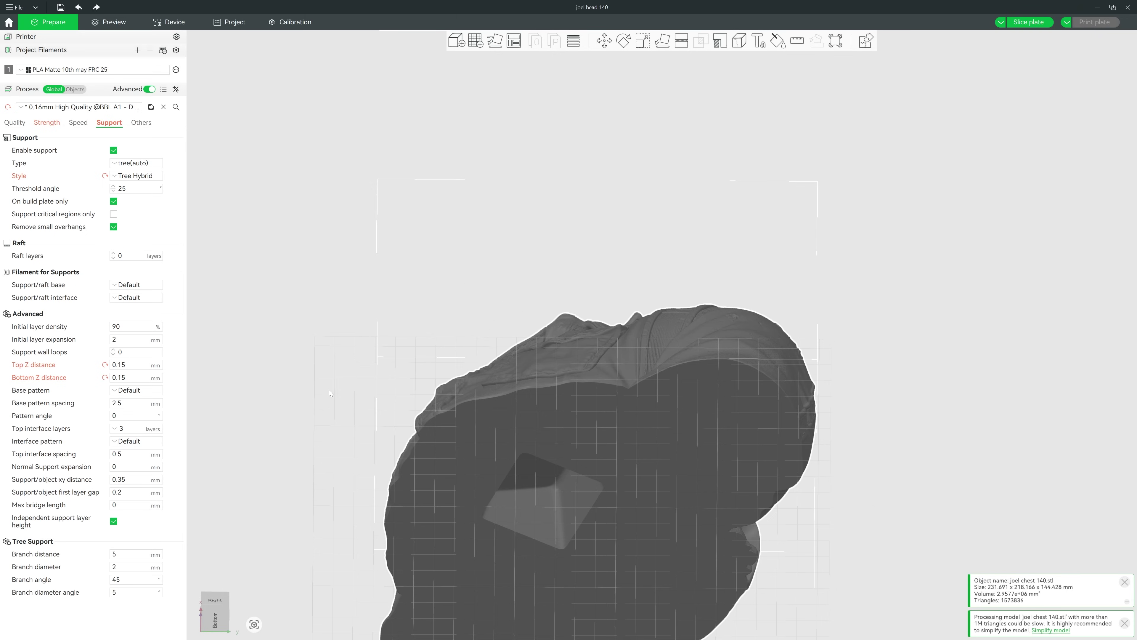
drag(253, 291, 309, 330)
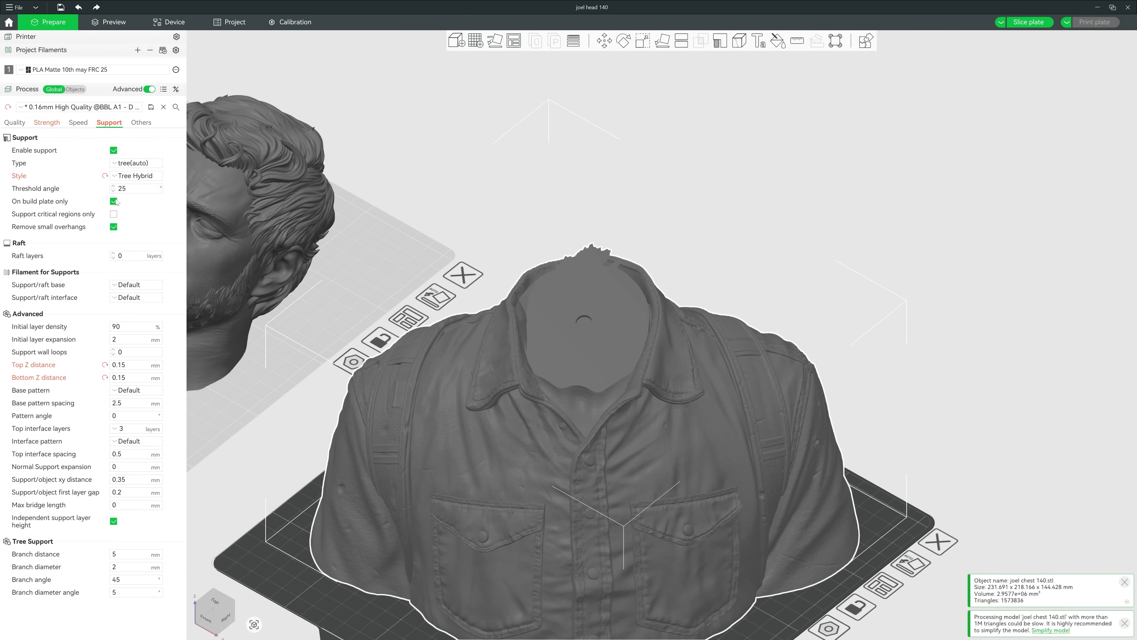
click(133, 367)
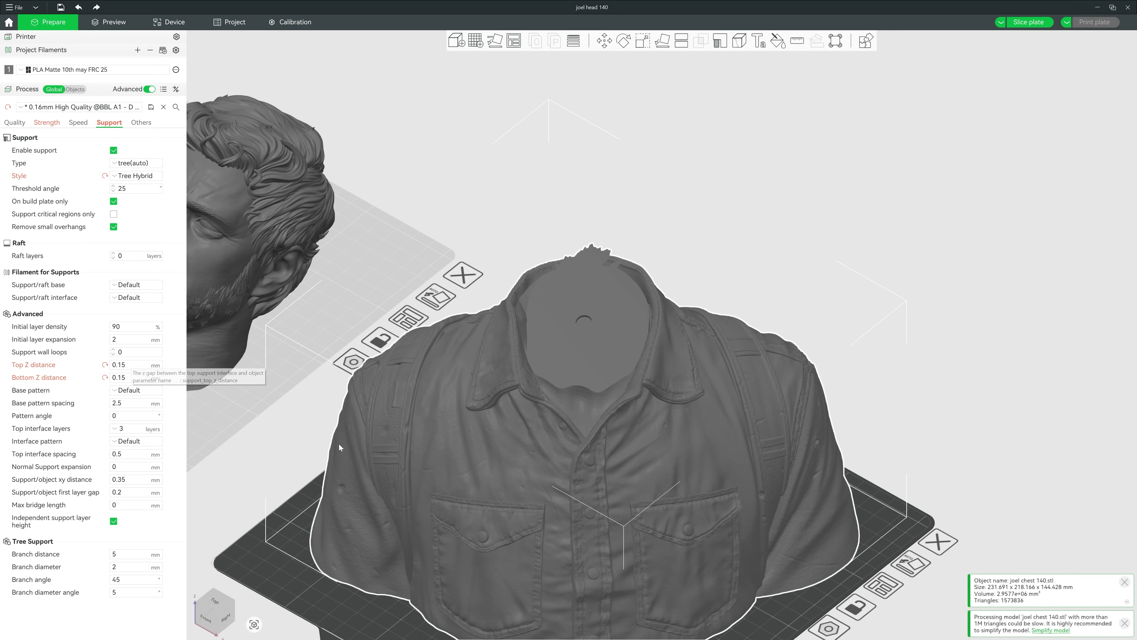
Step: Display the chest's variable layer height profile and look over the chest and head plates
click(574, 40)
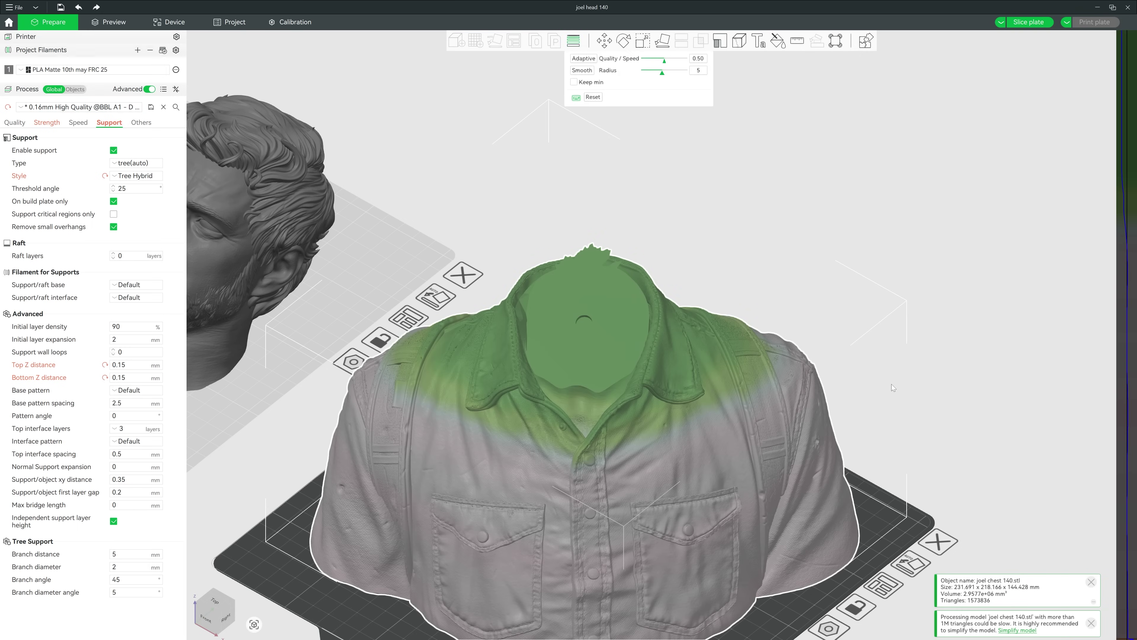
middle_drag(911, 399, 946, 343)
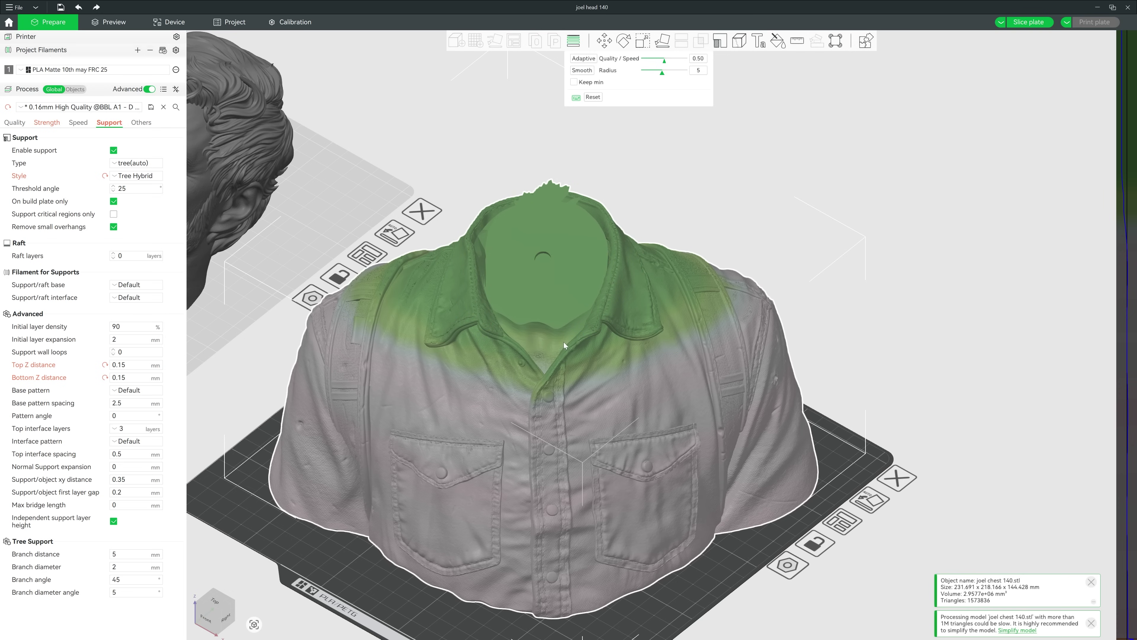
right_drag(558, 346, 851, 435)
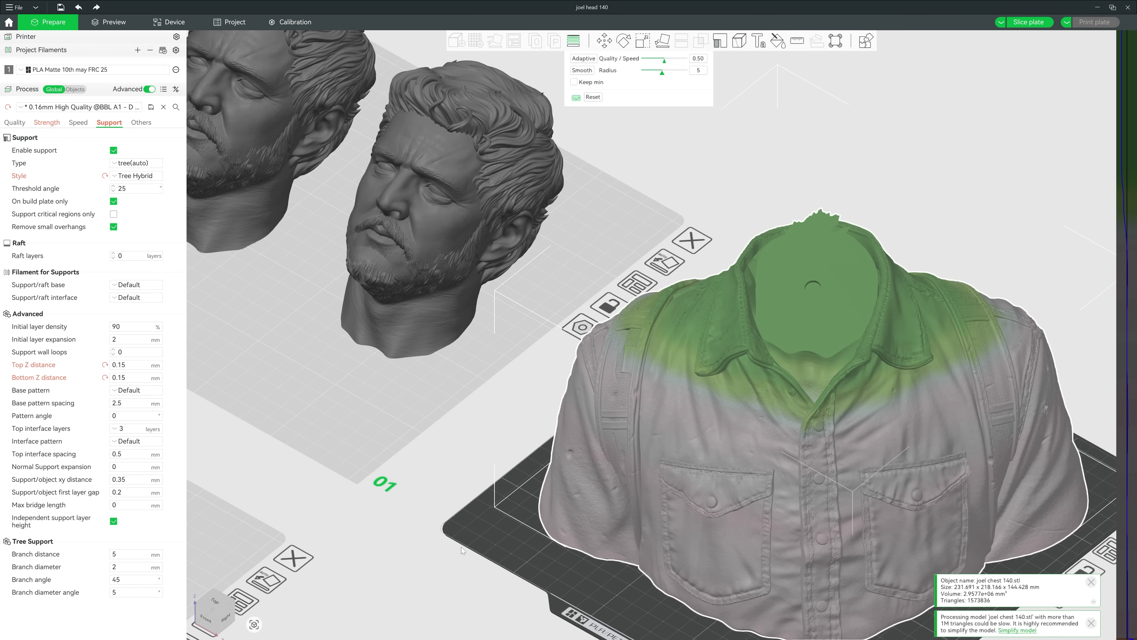
drag(457, 556, 456, 555)
right_drag(508, 504, 323, 439)
Step: Slice the chest plate, inspect its tree supports from front and underneath, then return to Prepare
key(ctrl+r)
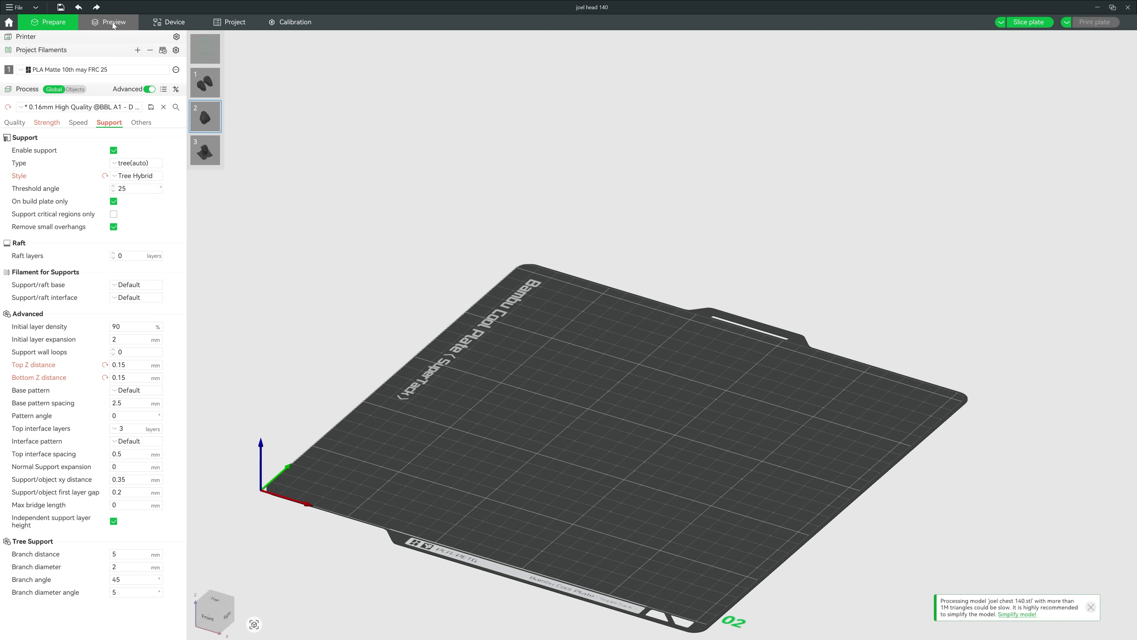
drag(749, 308, 694, 475)
drag(650, 258, 682, 433)
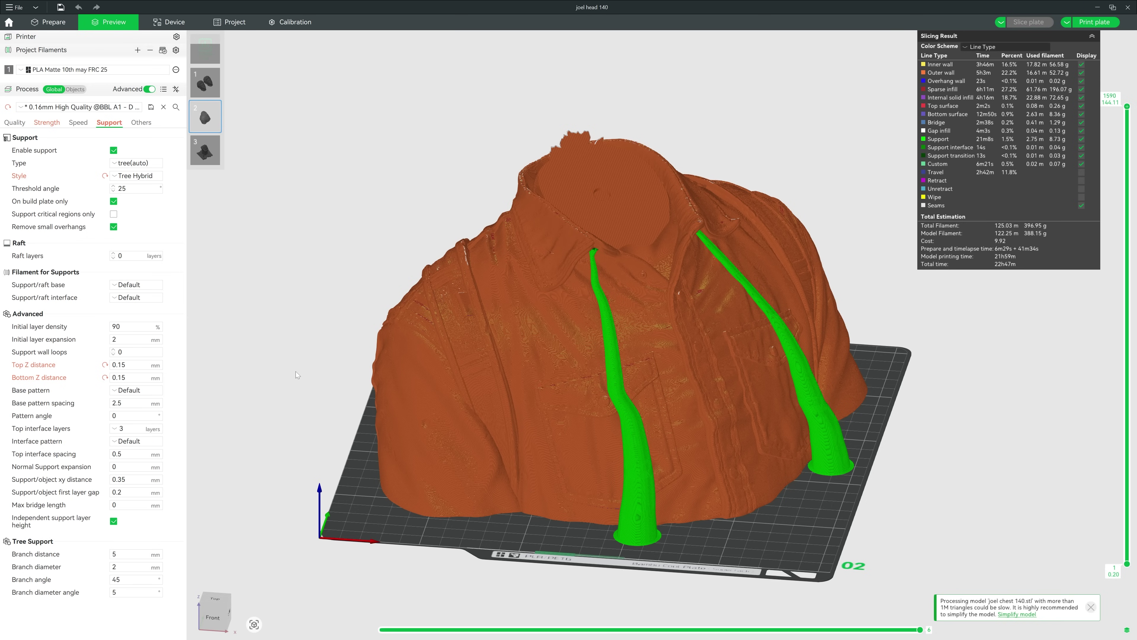
key(ctrl+Tab)
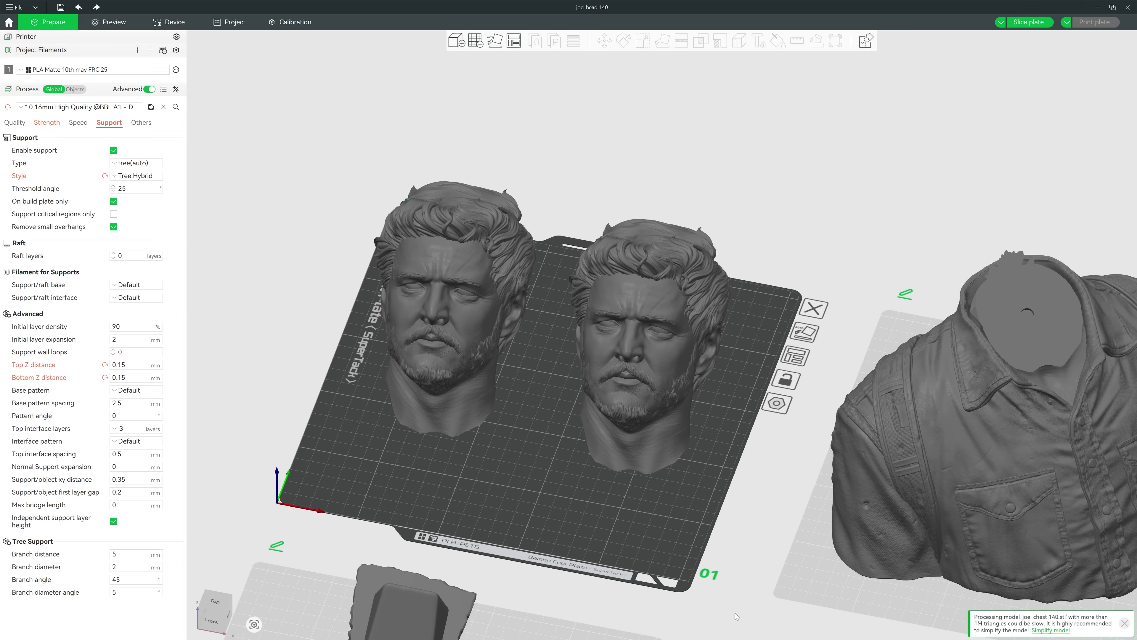
click(144, 40)
click(63, 92)
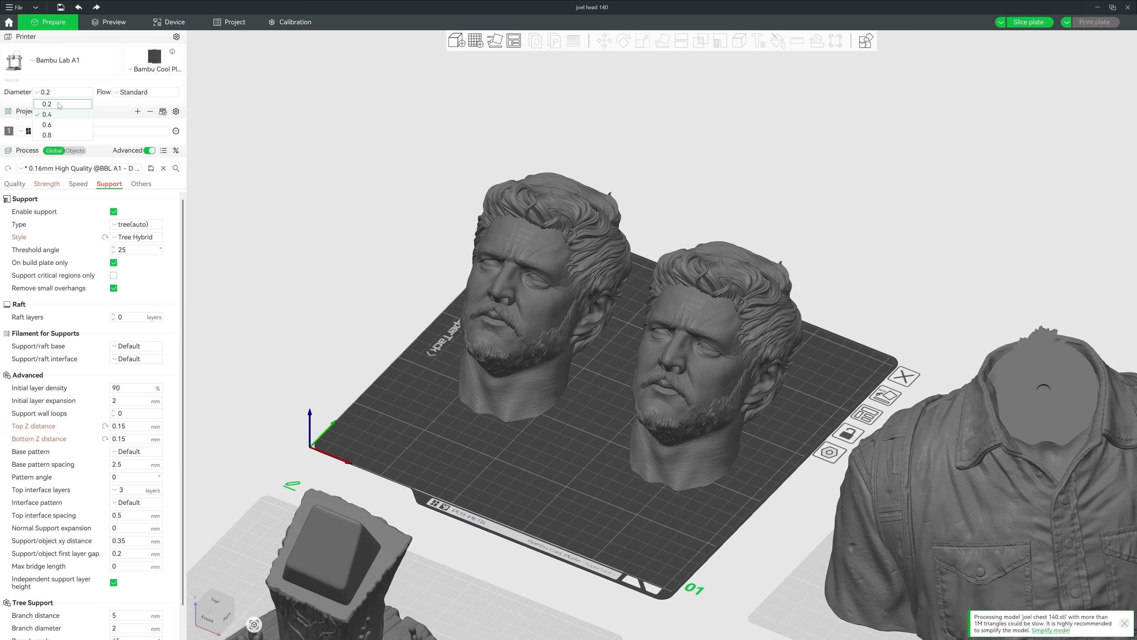
click(60, 104)
click(23, 131)
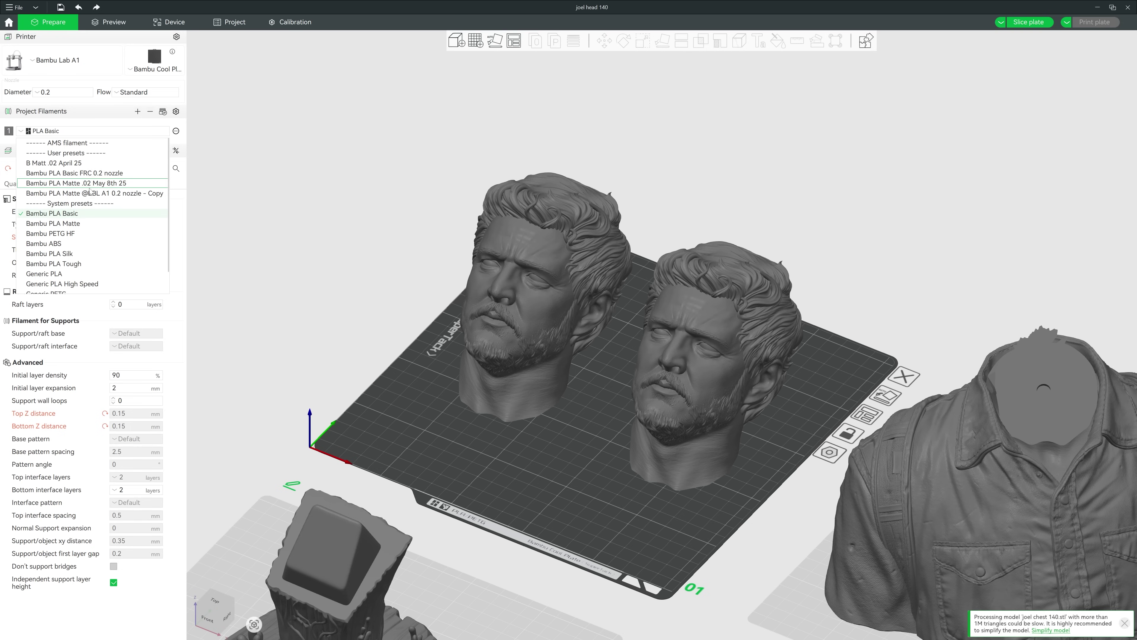
click(104, 183)
click(67, 168)
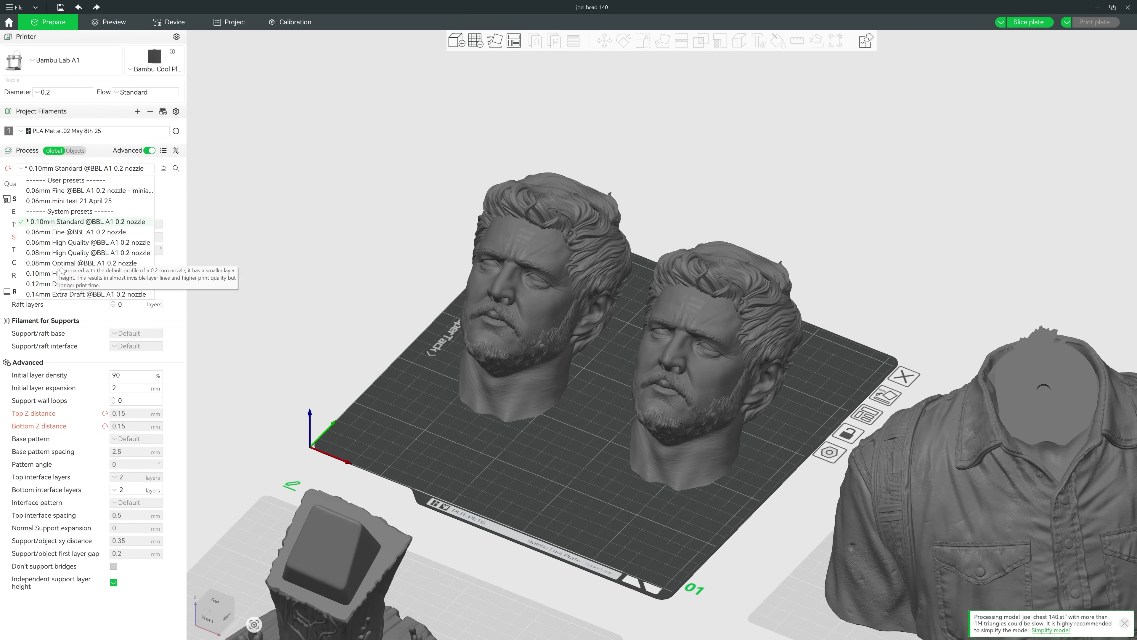
click(72, 264)
Step: Review the print speed settings and make the heads plate 01 the active plate
scroll(97, 275, down, 5)
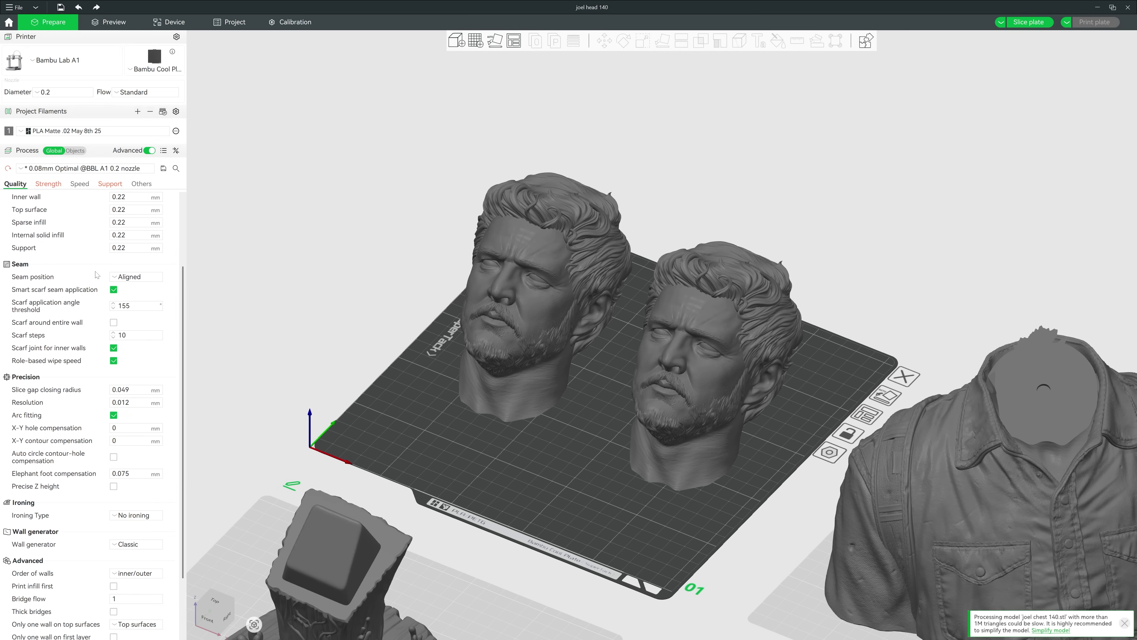
click(79, 184)
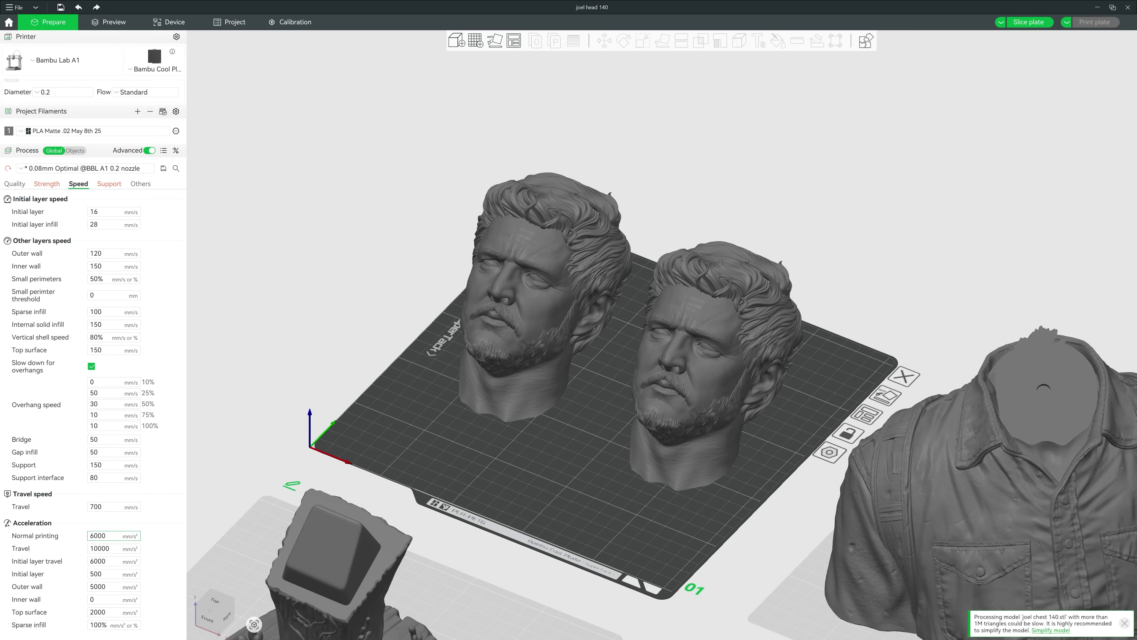
scroll(671, 403, down, 3)
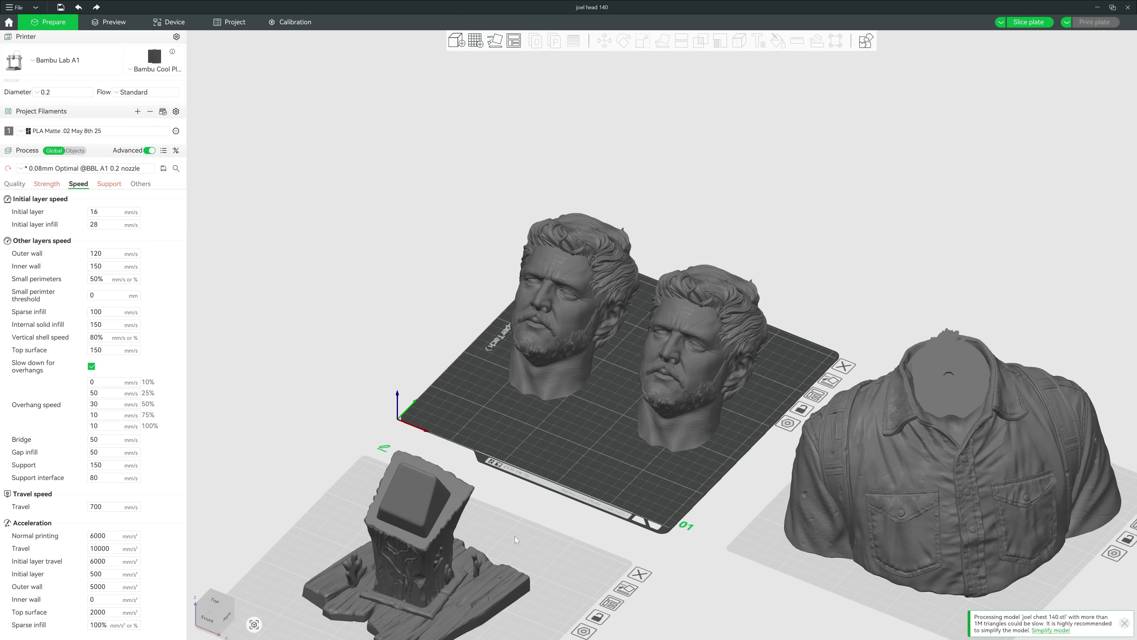
click(752, 524)
click(636, 475)
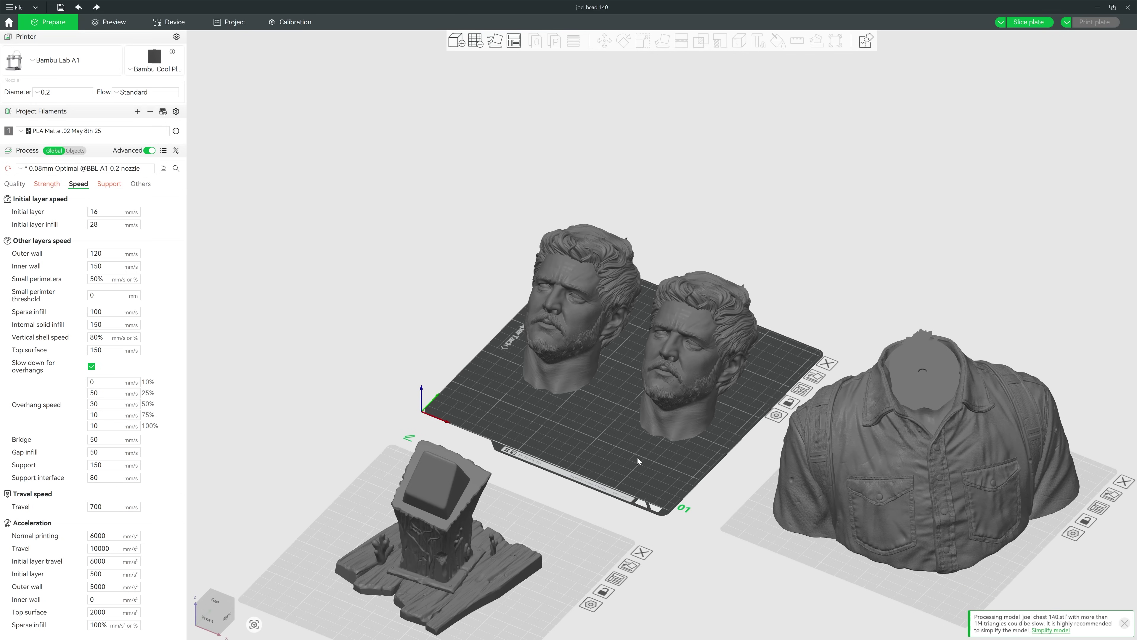
scroll(627, 514, up, 5)
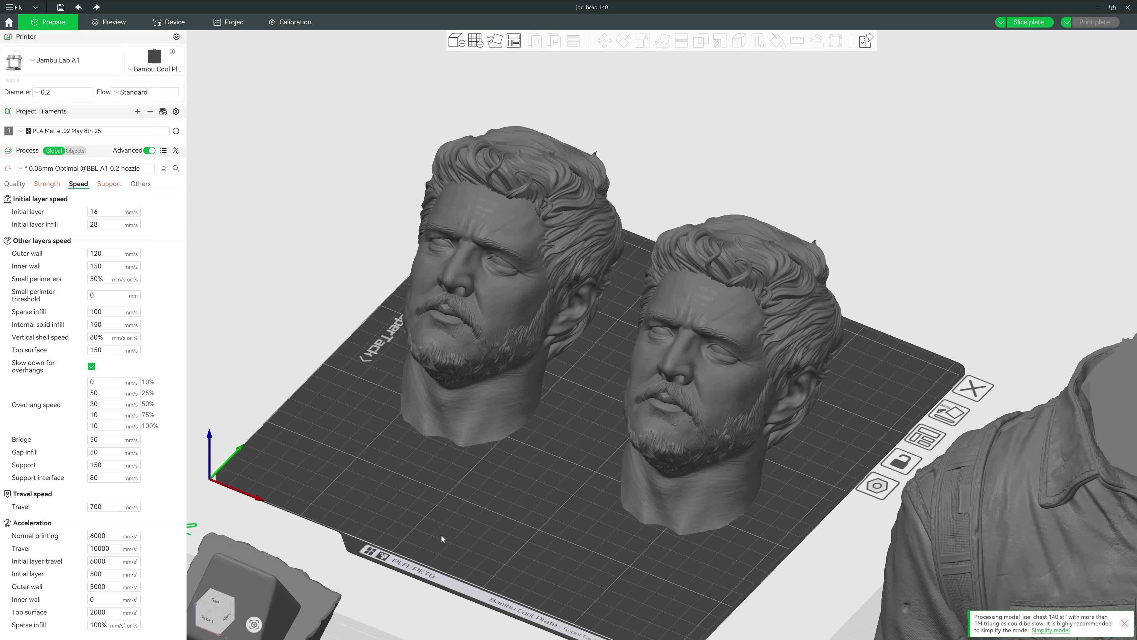
drag(471, 540, 484, 525)
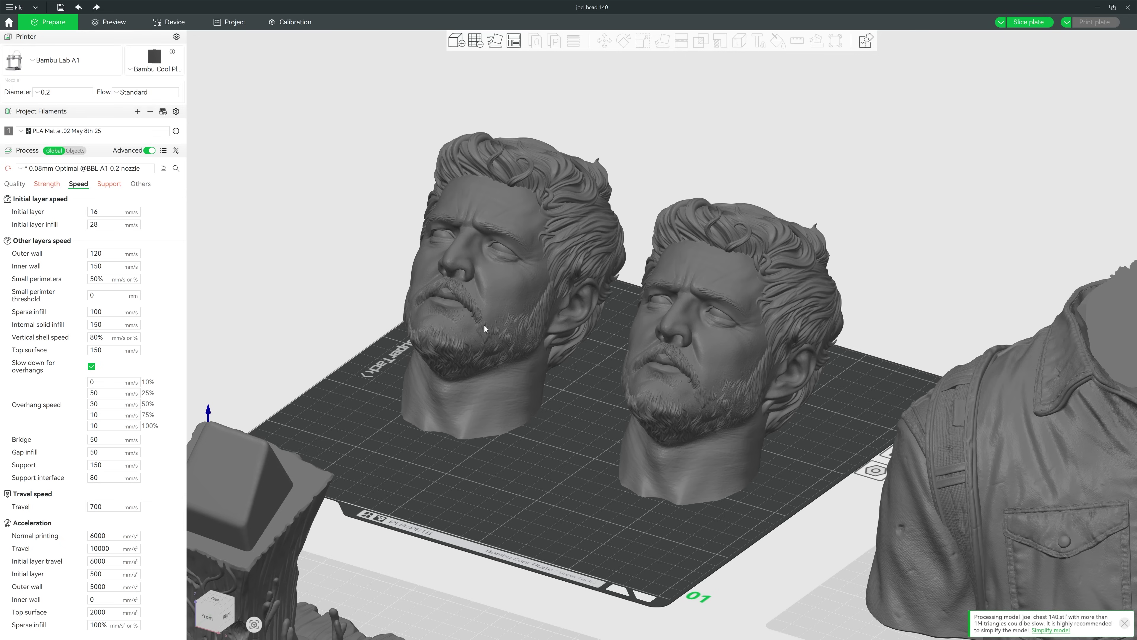
click(31, 169)
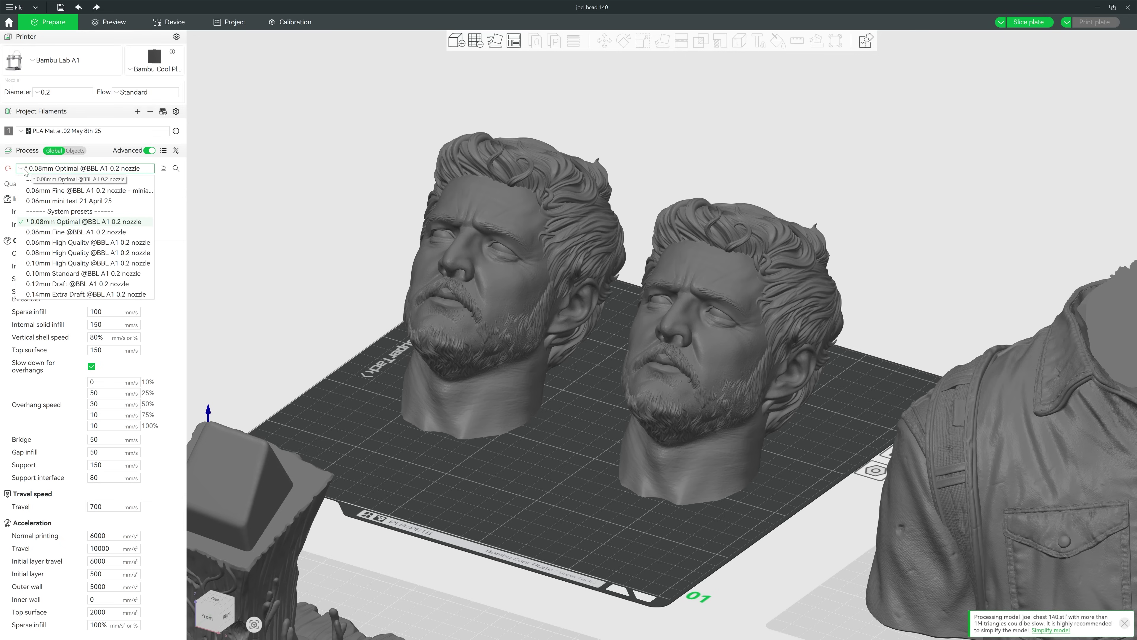
click(530, 539)
scroll(531, 538, up, 5)
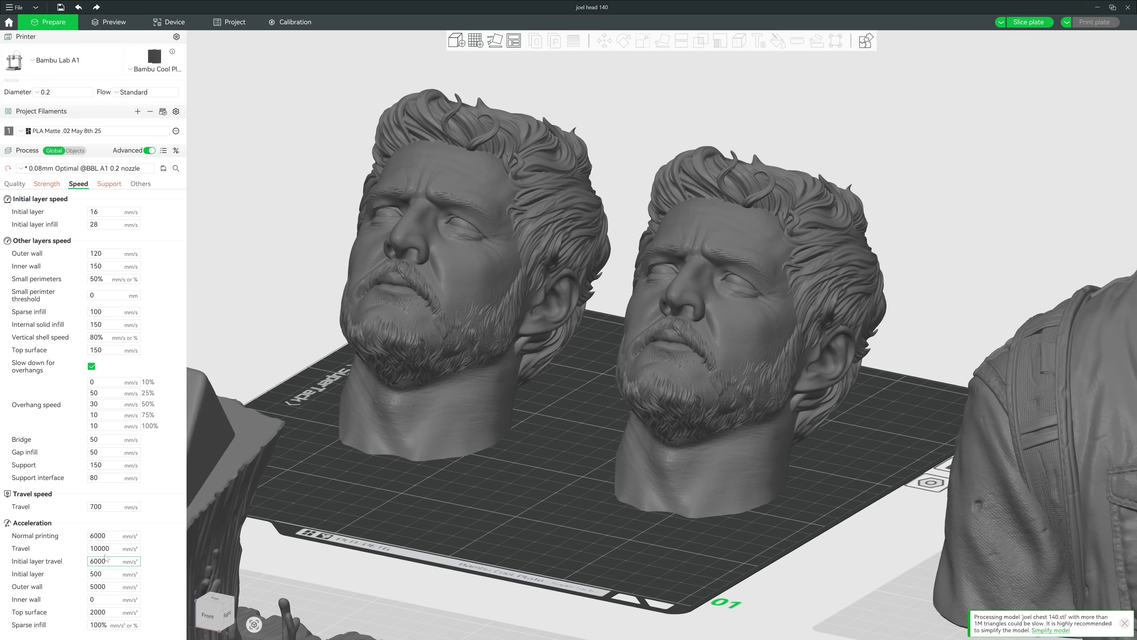
click(98, 625)
scroll(480, 580, up, 5)
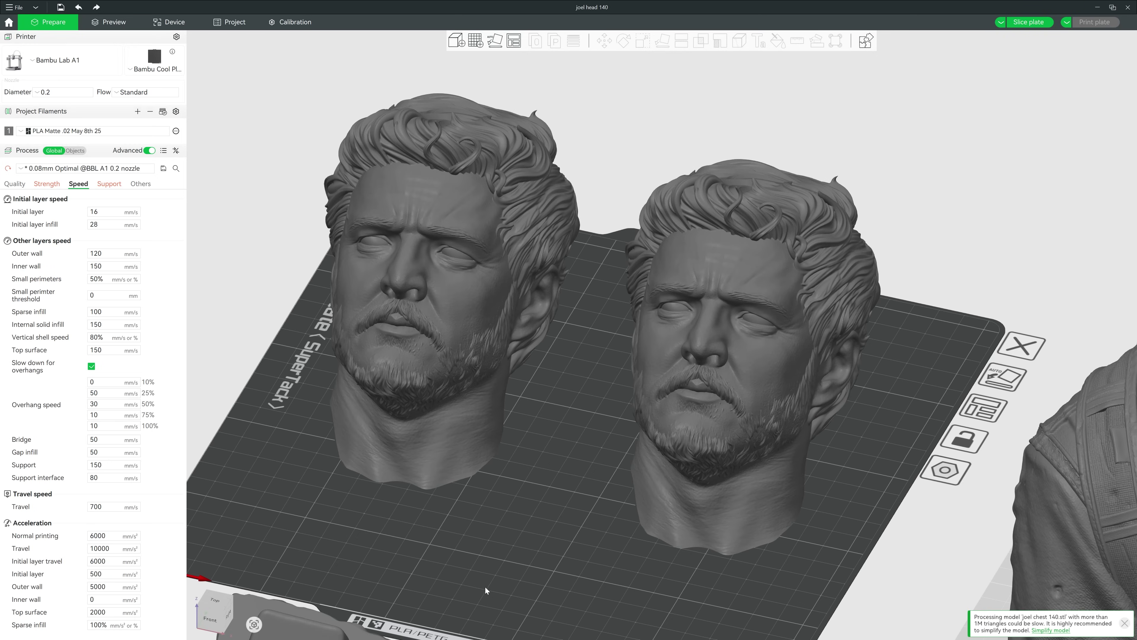
mouse_move(502, 593)
mouse_down()
mouse_move(528, 595)
mouse_move(498, 592)
mouse_up()
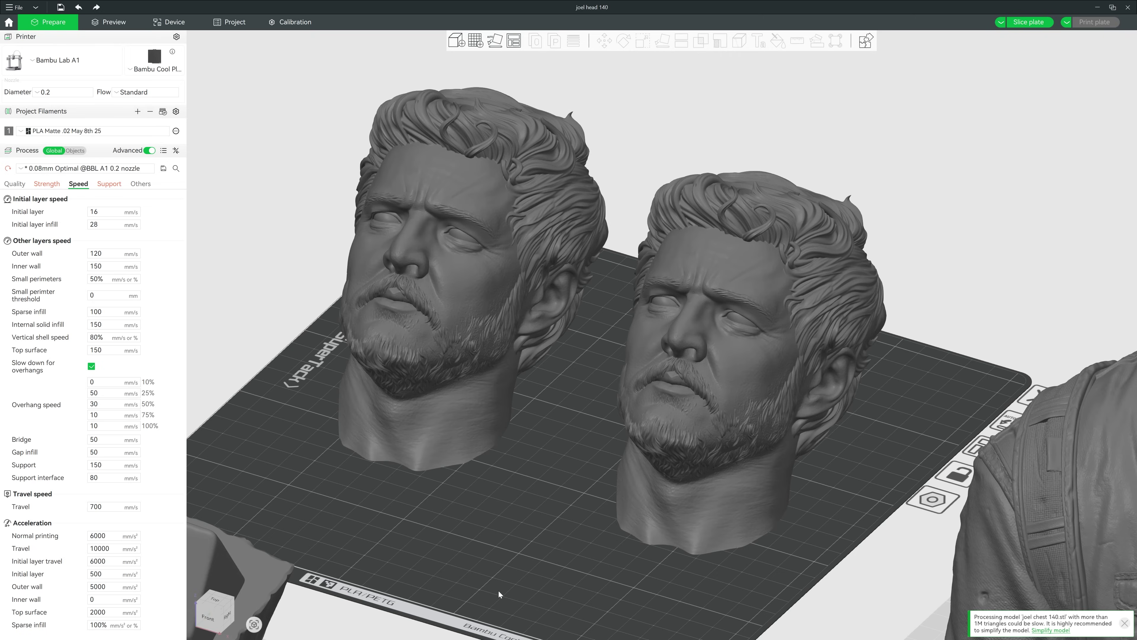
drag(456, 497, 35, 102)
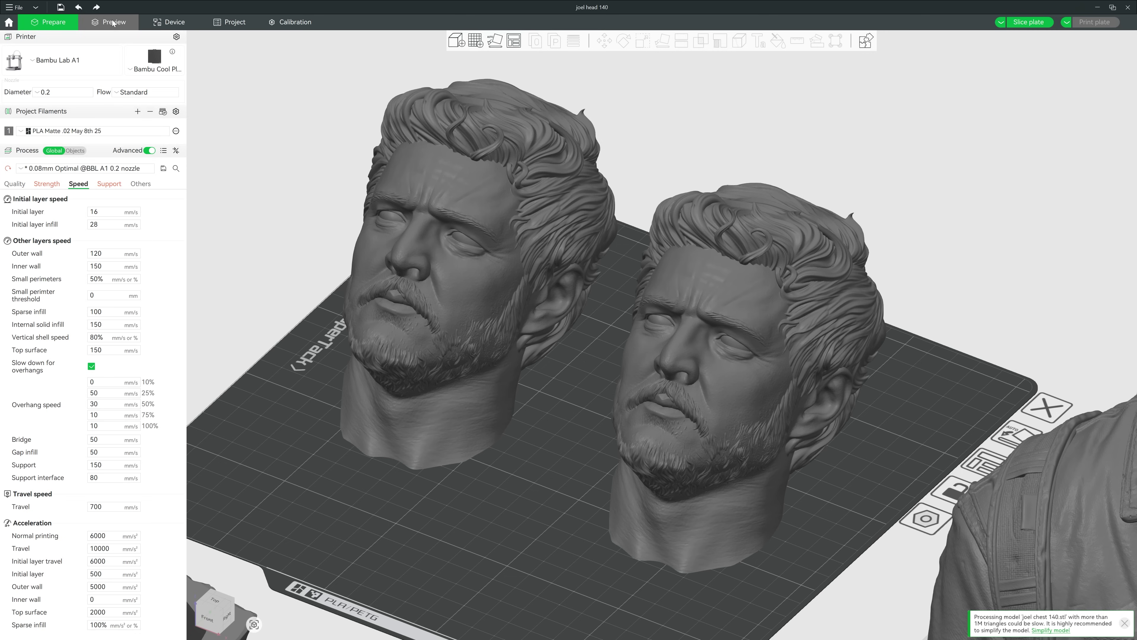
drag(369, 493, 550, 552)
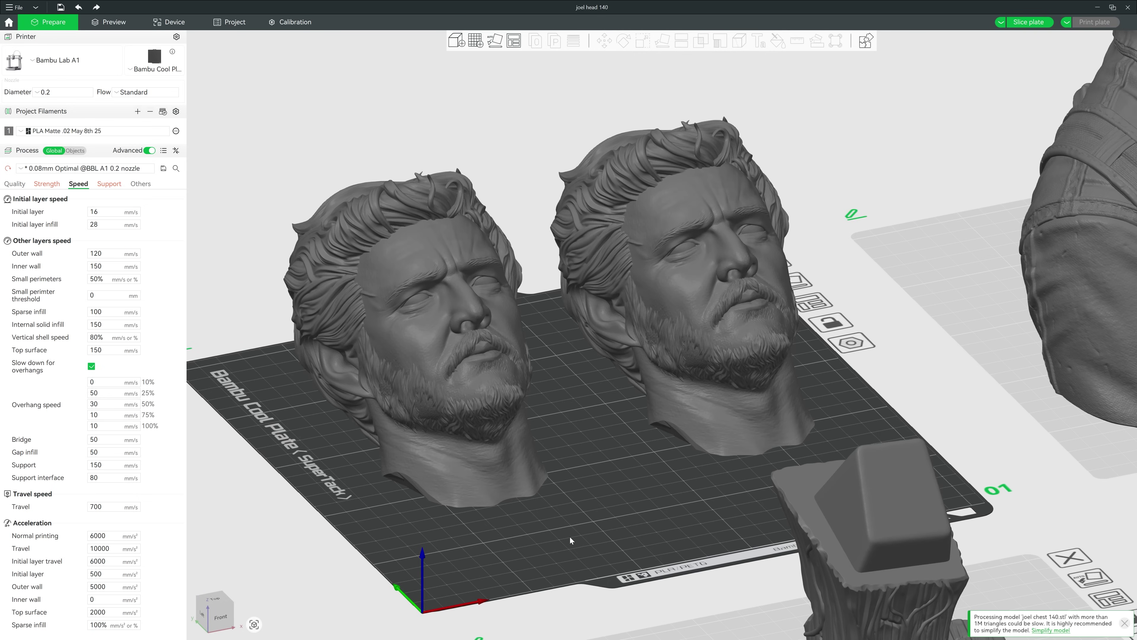
drag(626, 487, 601, 544)
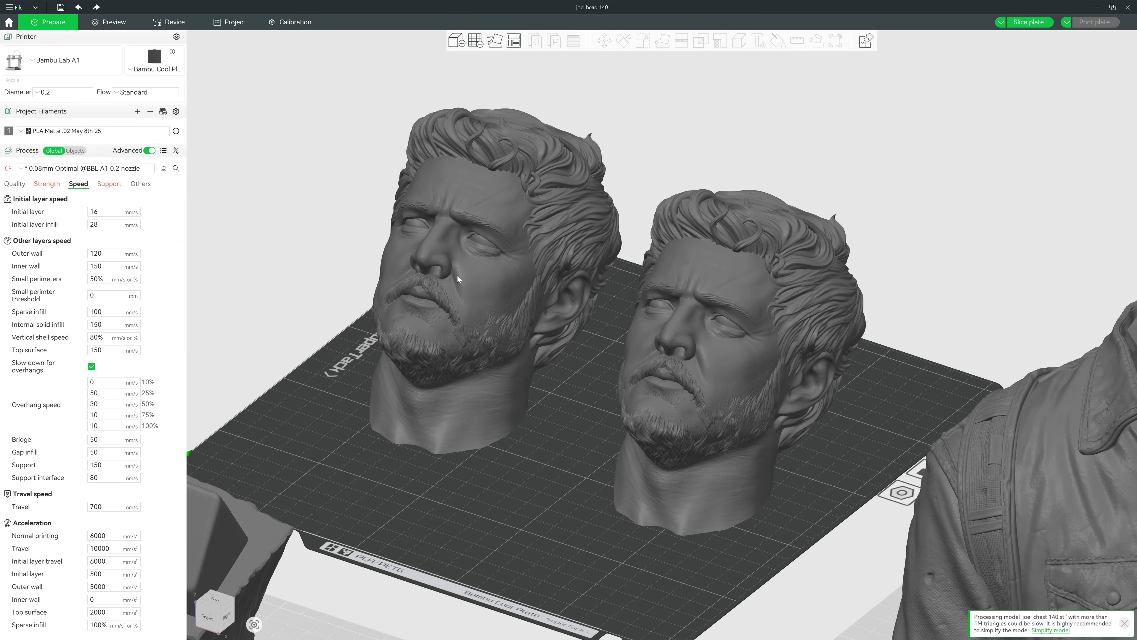
drag(308, 262, 331, 261)
middle_drag(664, 479, 633, 446)
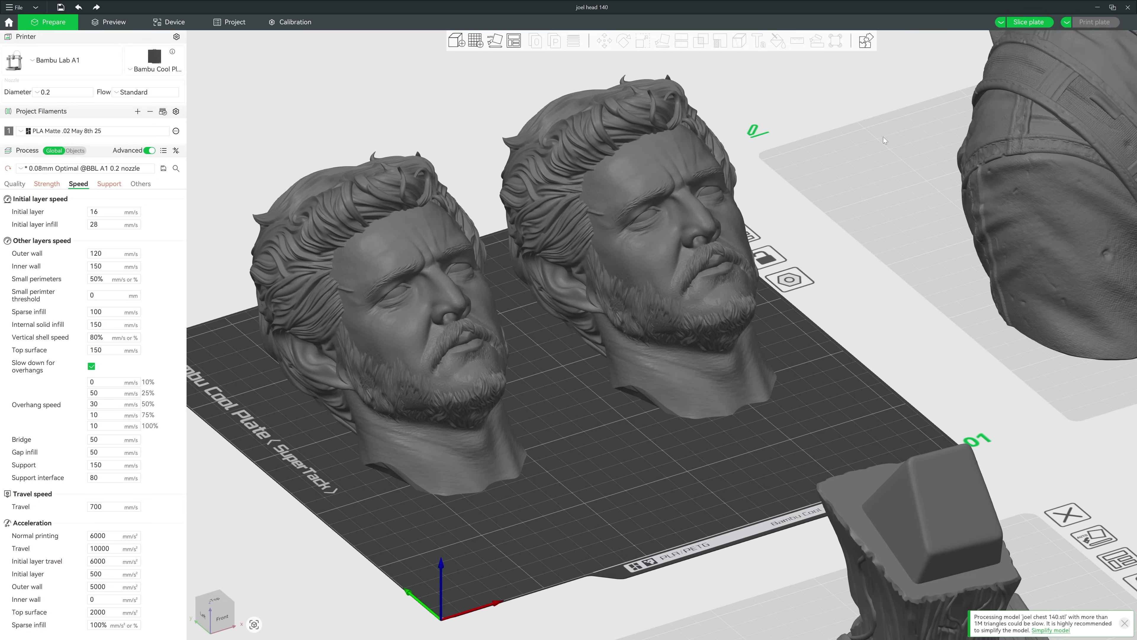